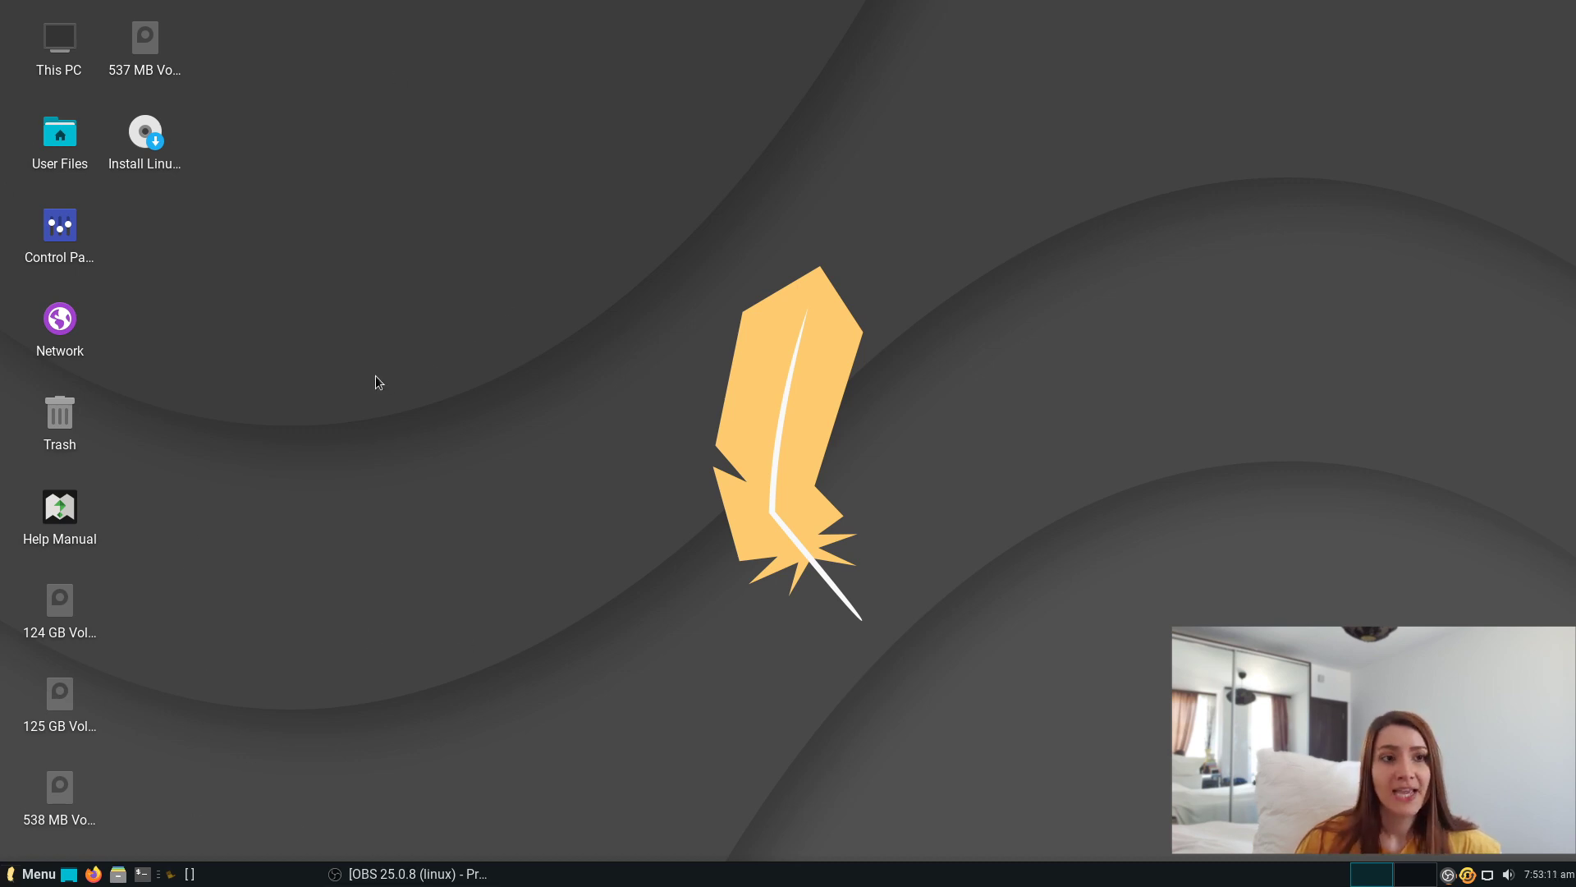
left_click(148, 145)
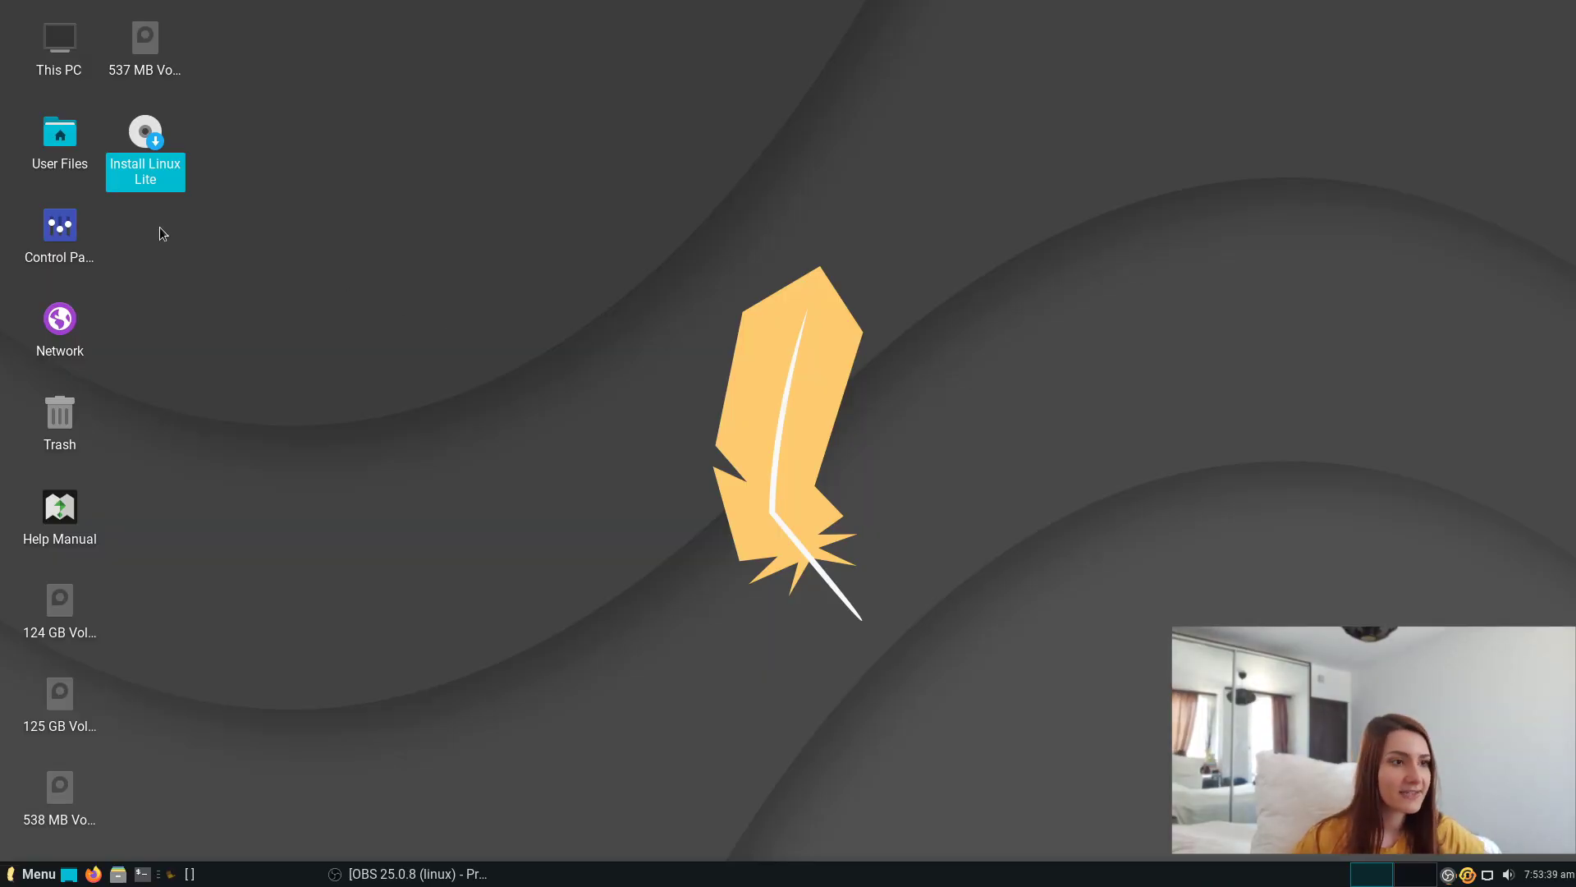
left_click(145, 41)
left_click(225, 456)
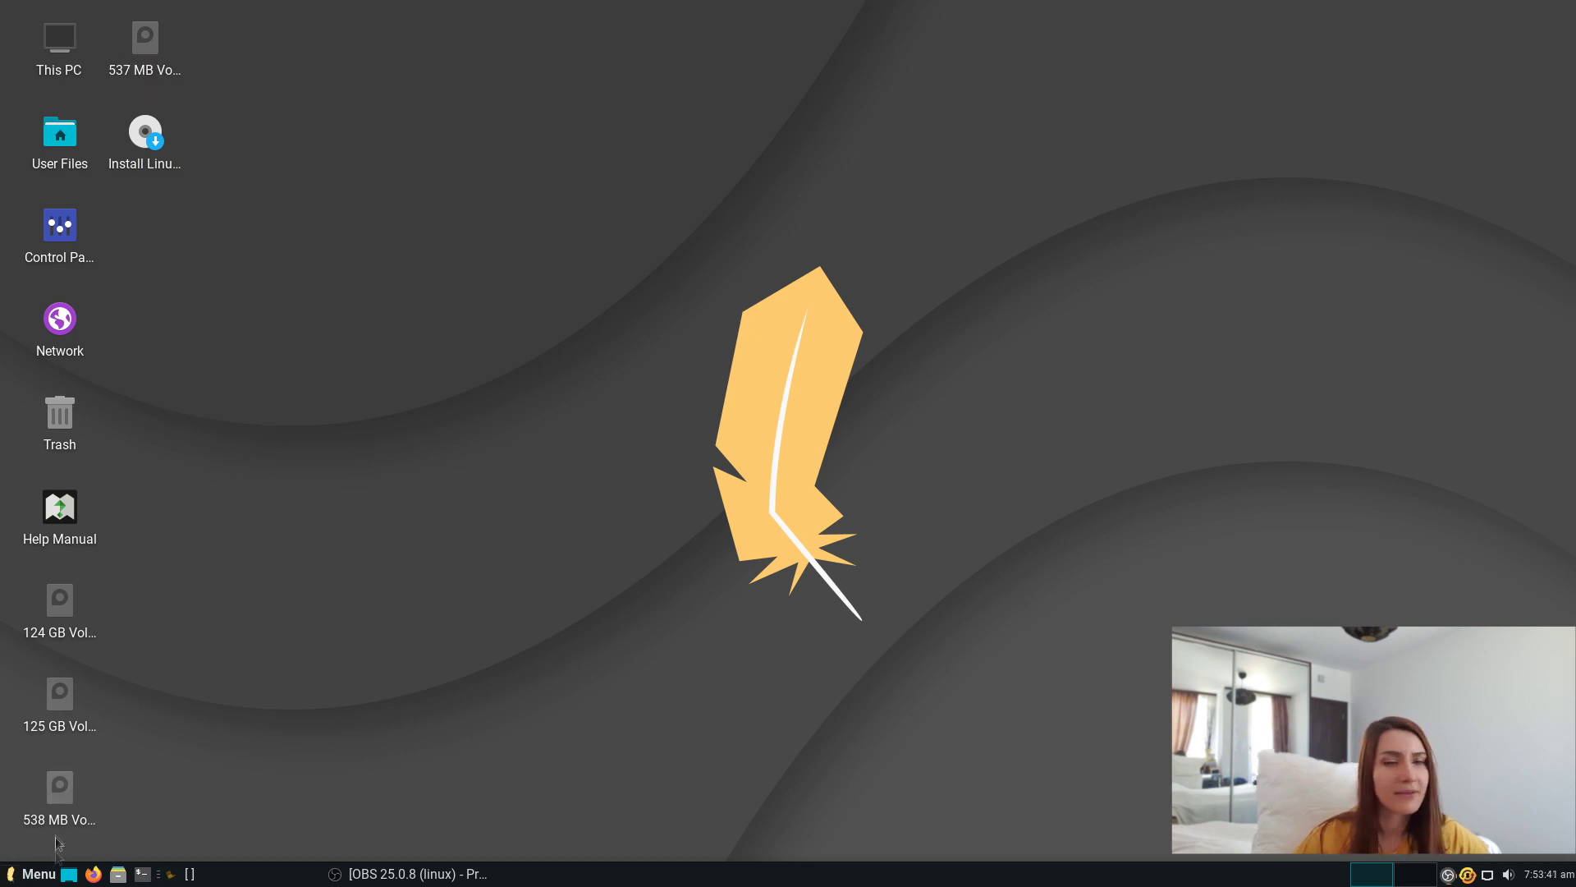
left_click_drag(1209, 71, 493, 593)
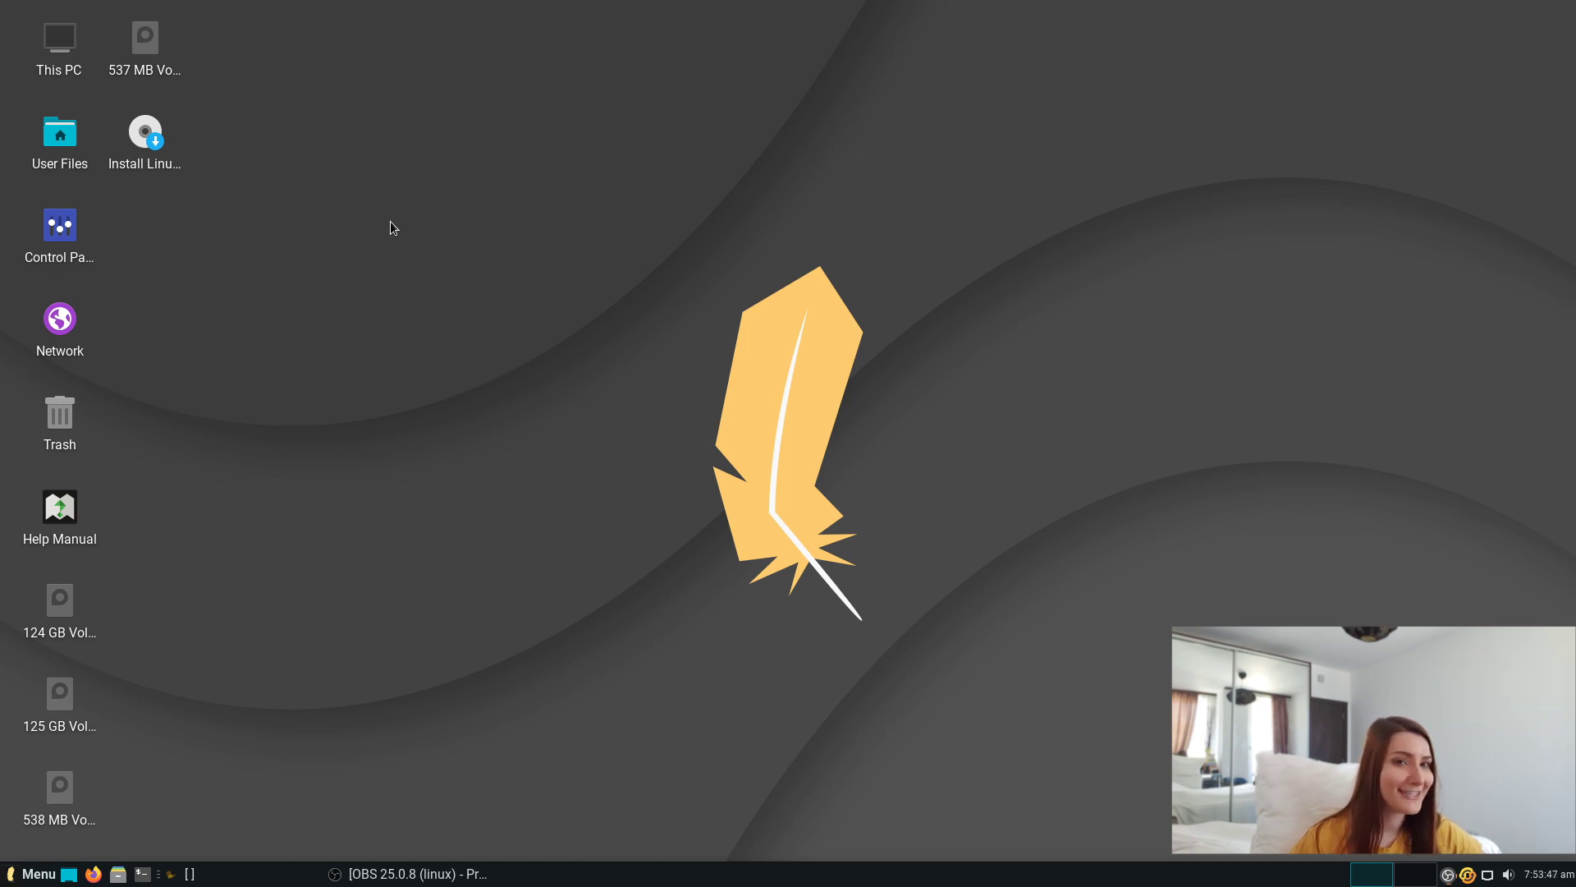
left_click_drag(409, 209, 1173, 699)
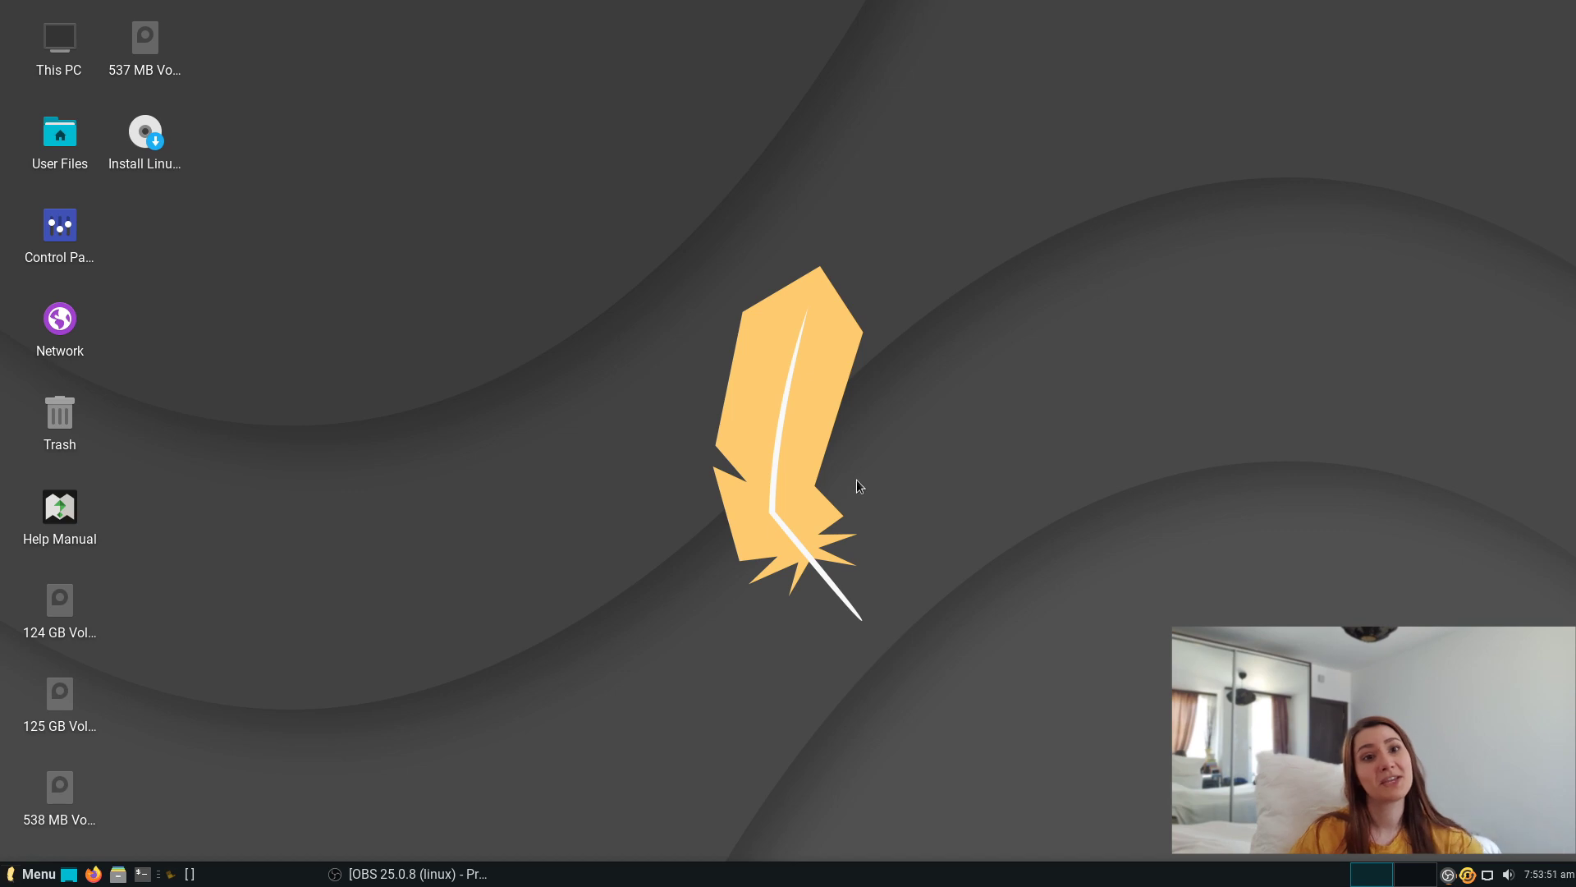
Look through the network connection options, including the wired connection, VPN and connection editing entries.
right_click(1467, 874)
right_click(1467, 874)
right_click(1467, 874)
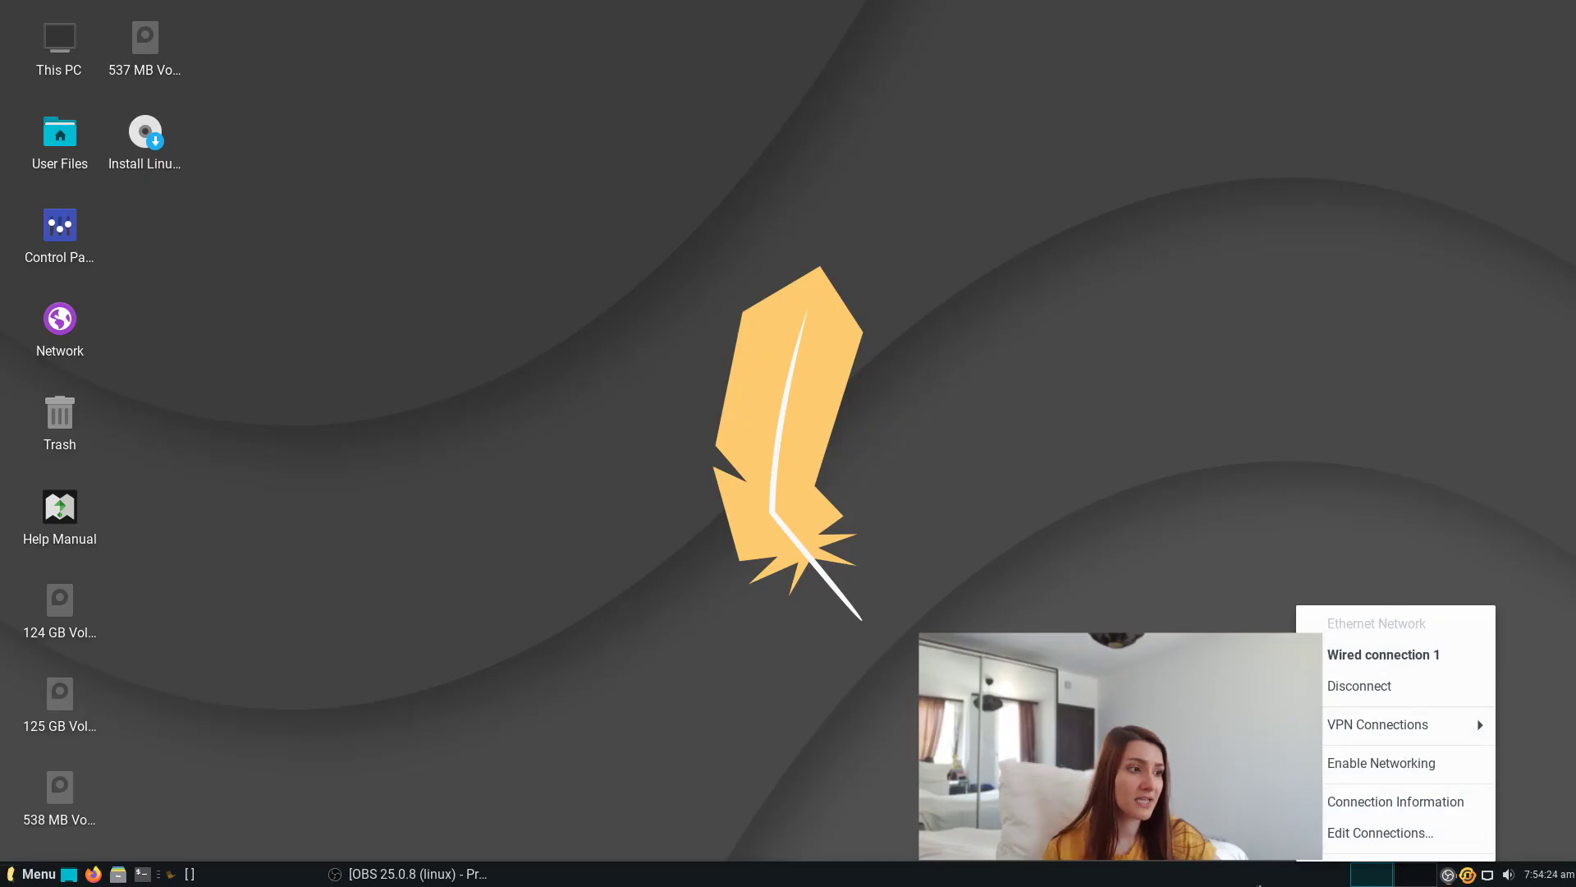
left_click(1265, 877)
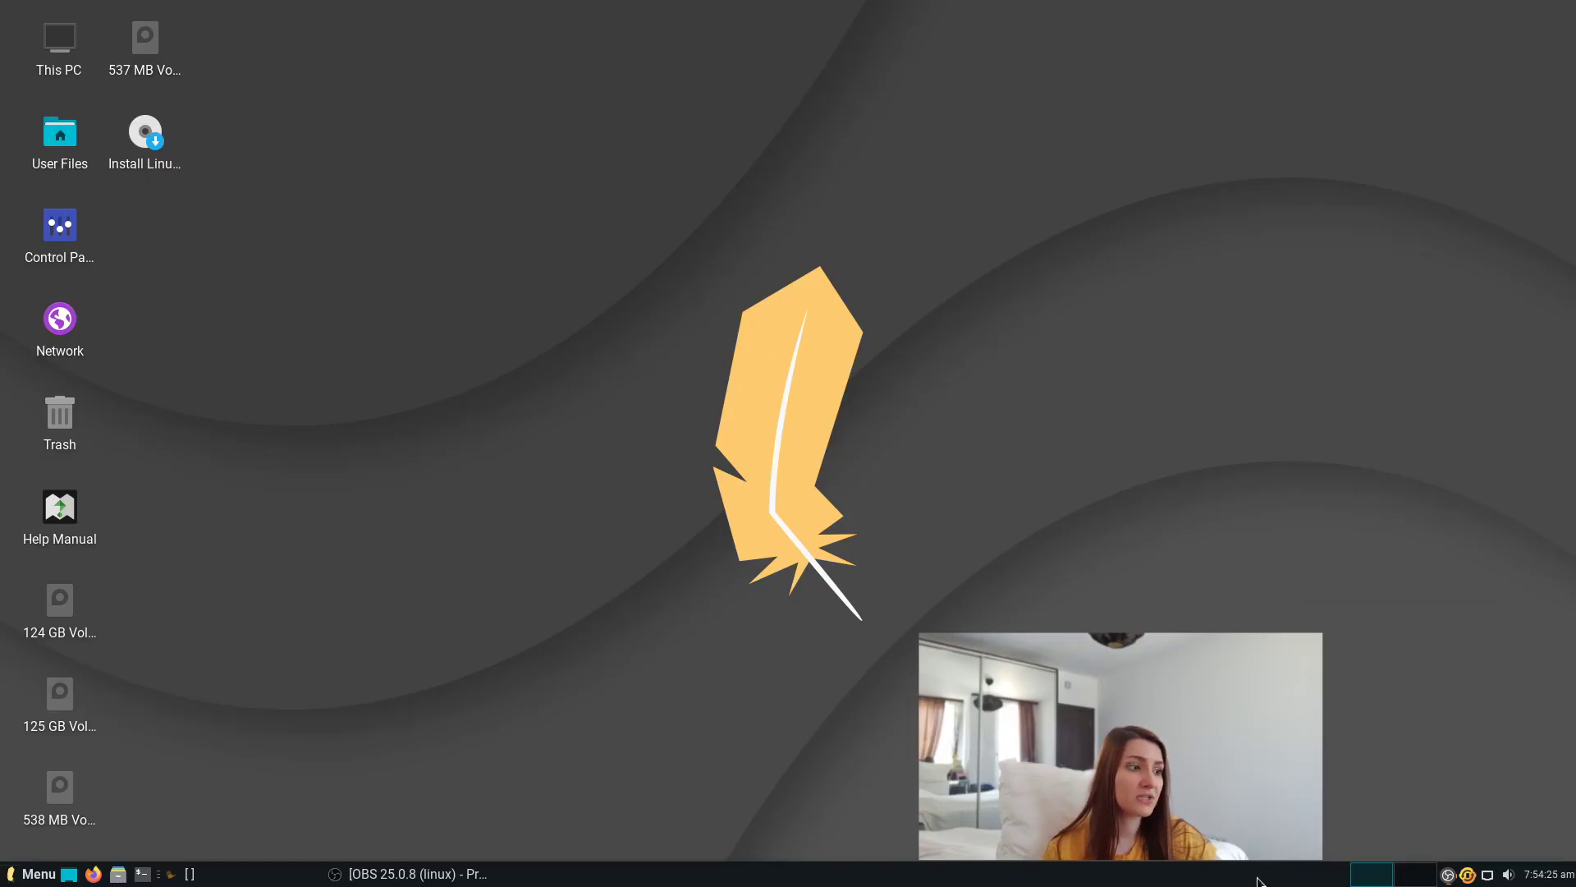
left_click(1490, 877)
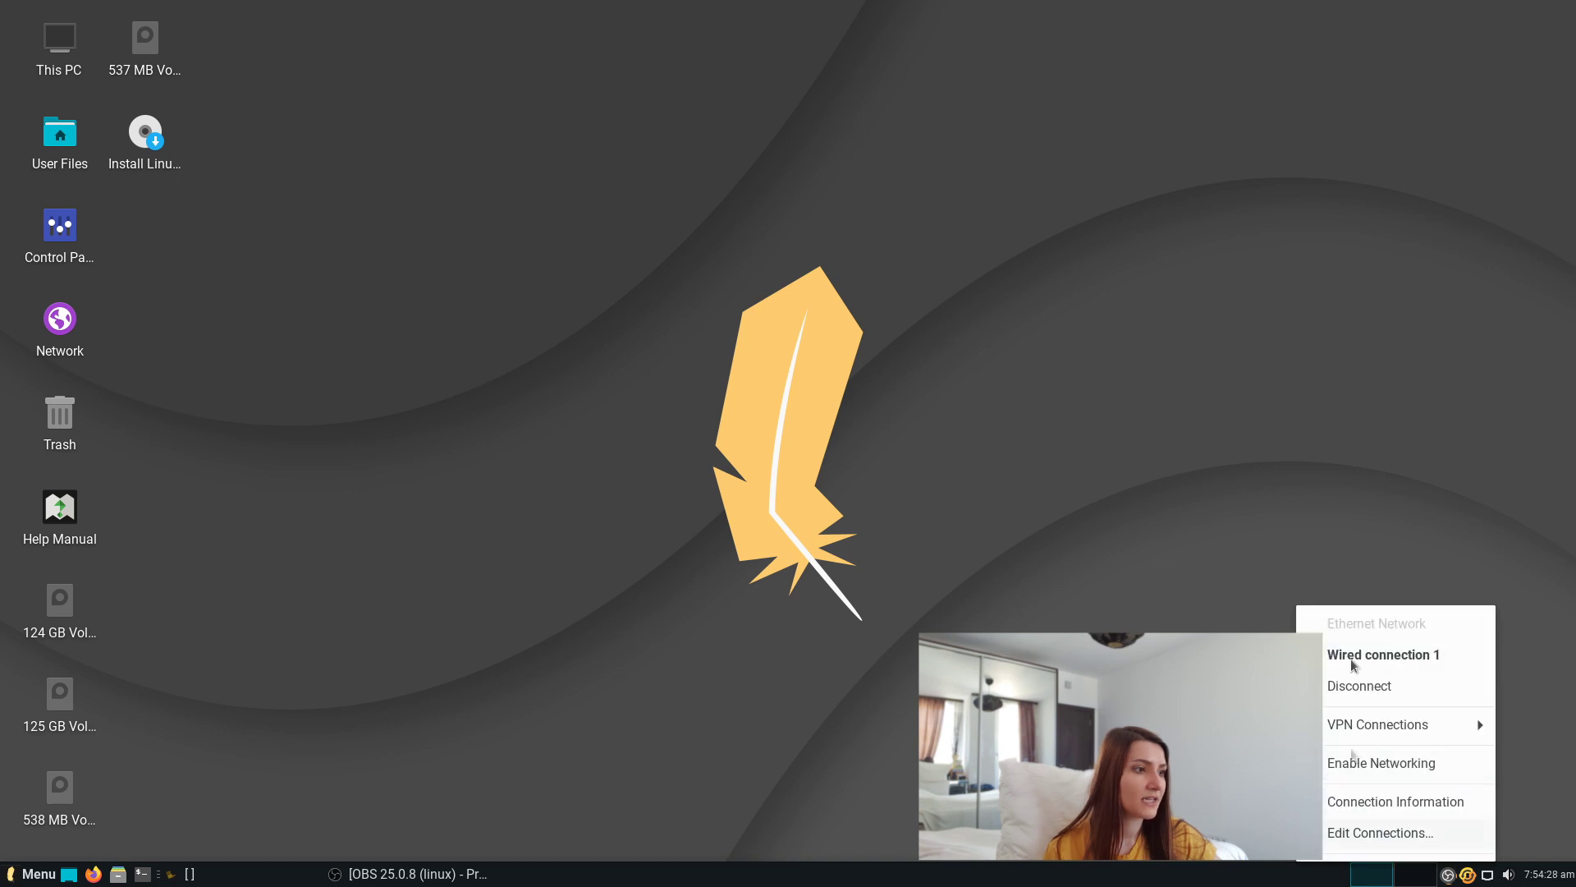
Show the sound volume control with its audio mixer option, then close it.
left_click(1507, 877)
left_click(1507, 876)
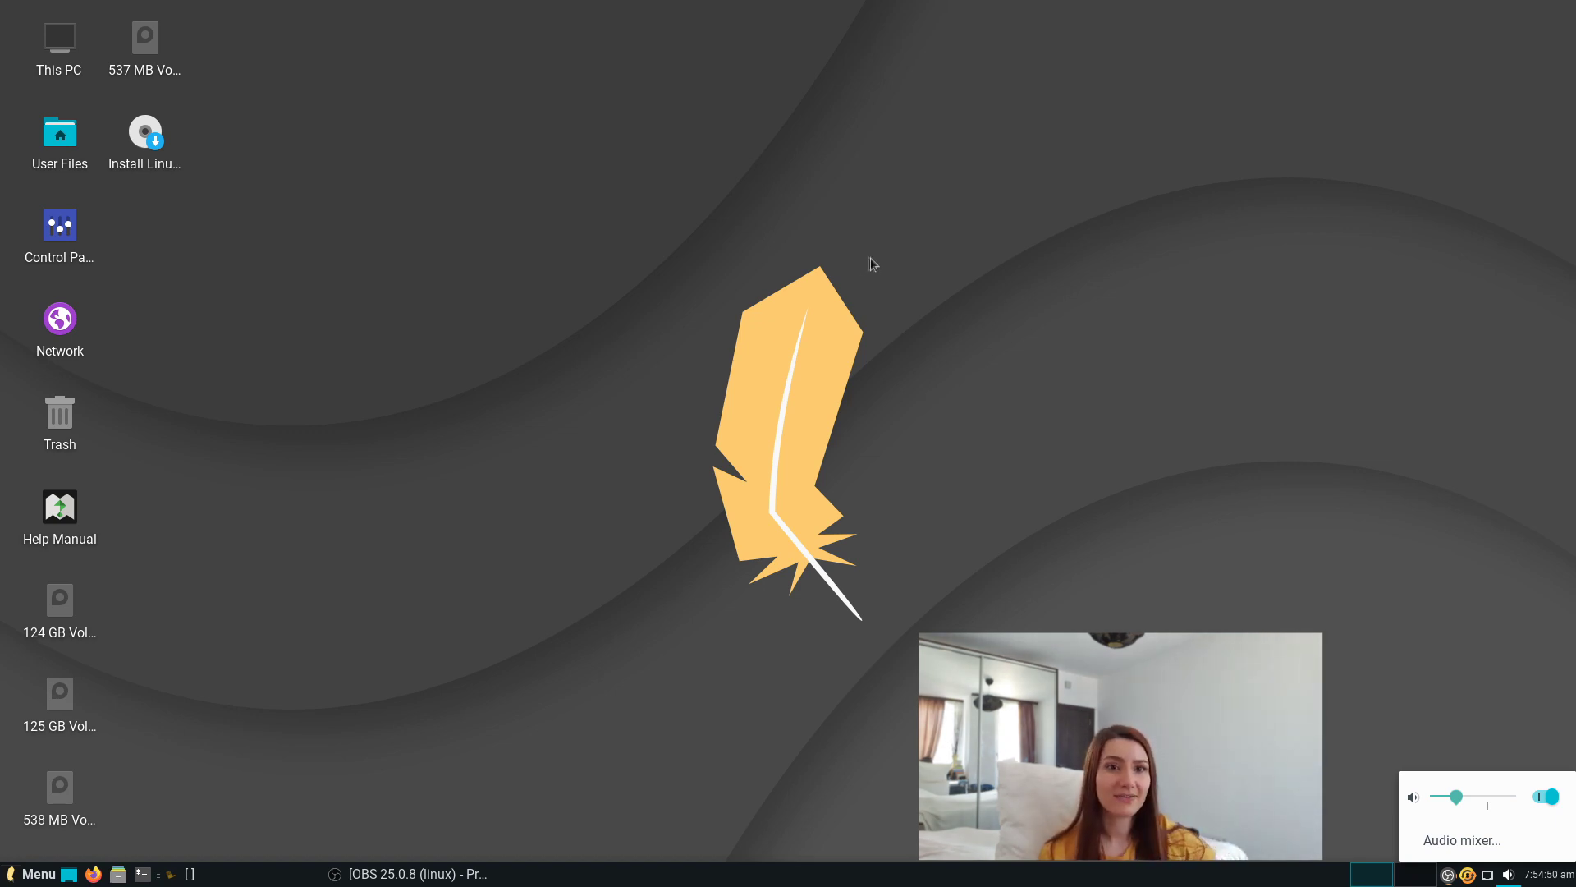
left_click(1545, 877)
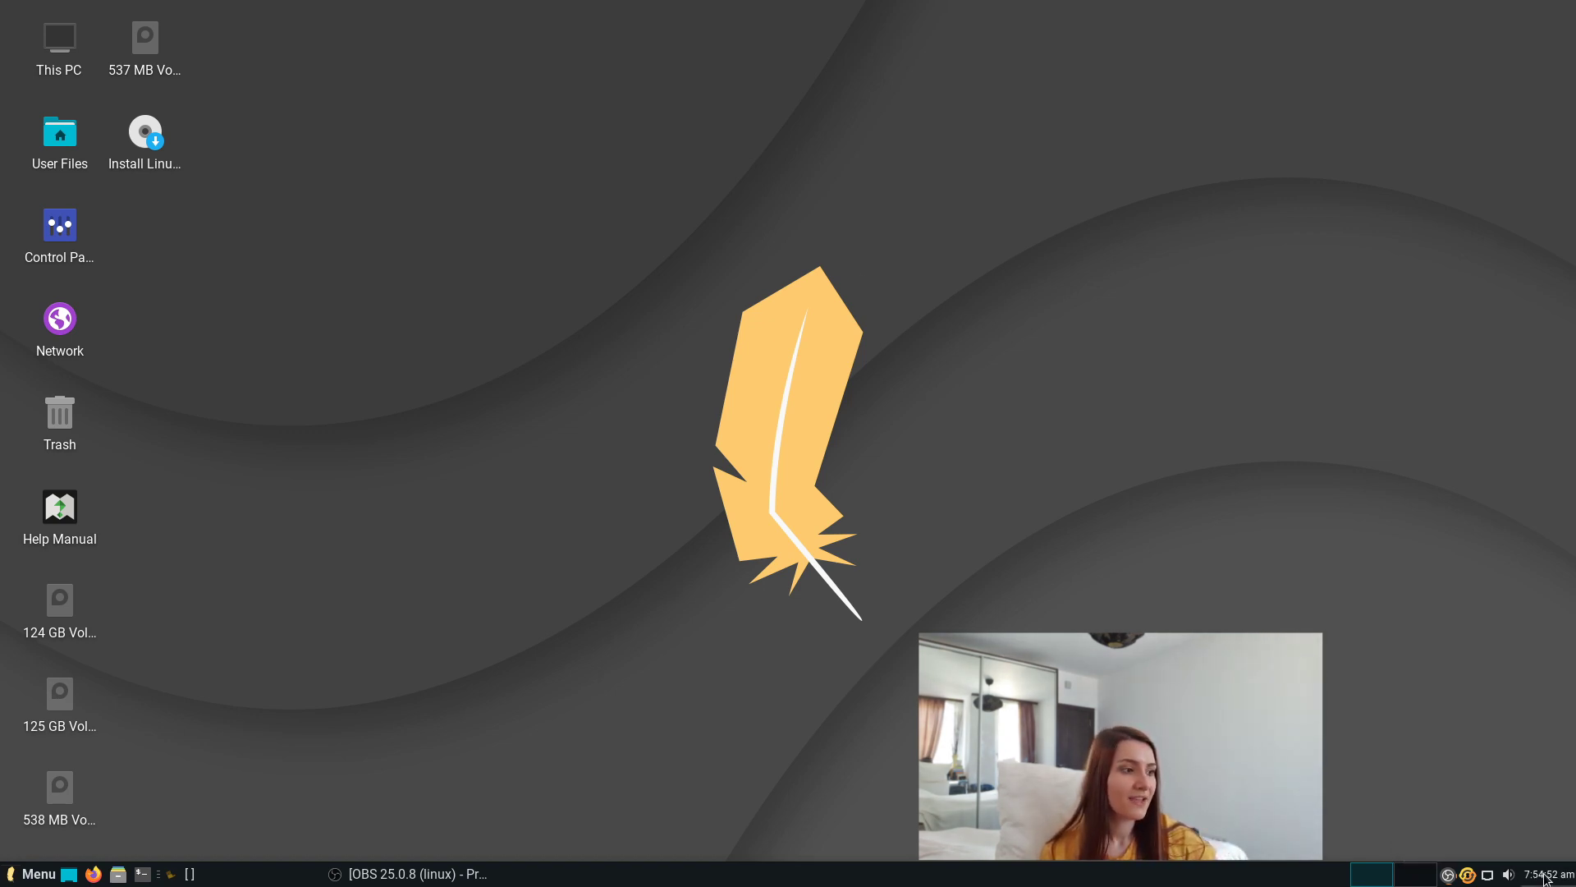
View the current month in the clock's pop-up calendar.
left_click(1545, 876)
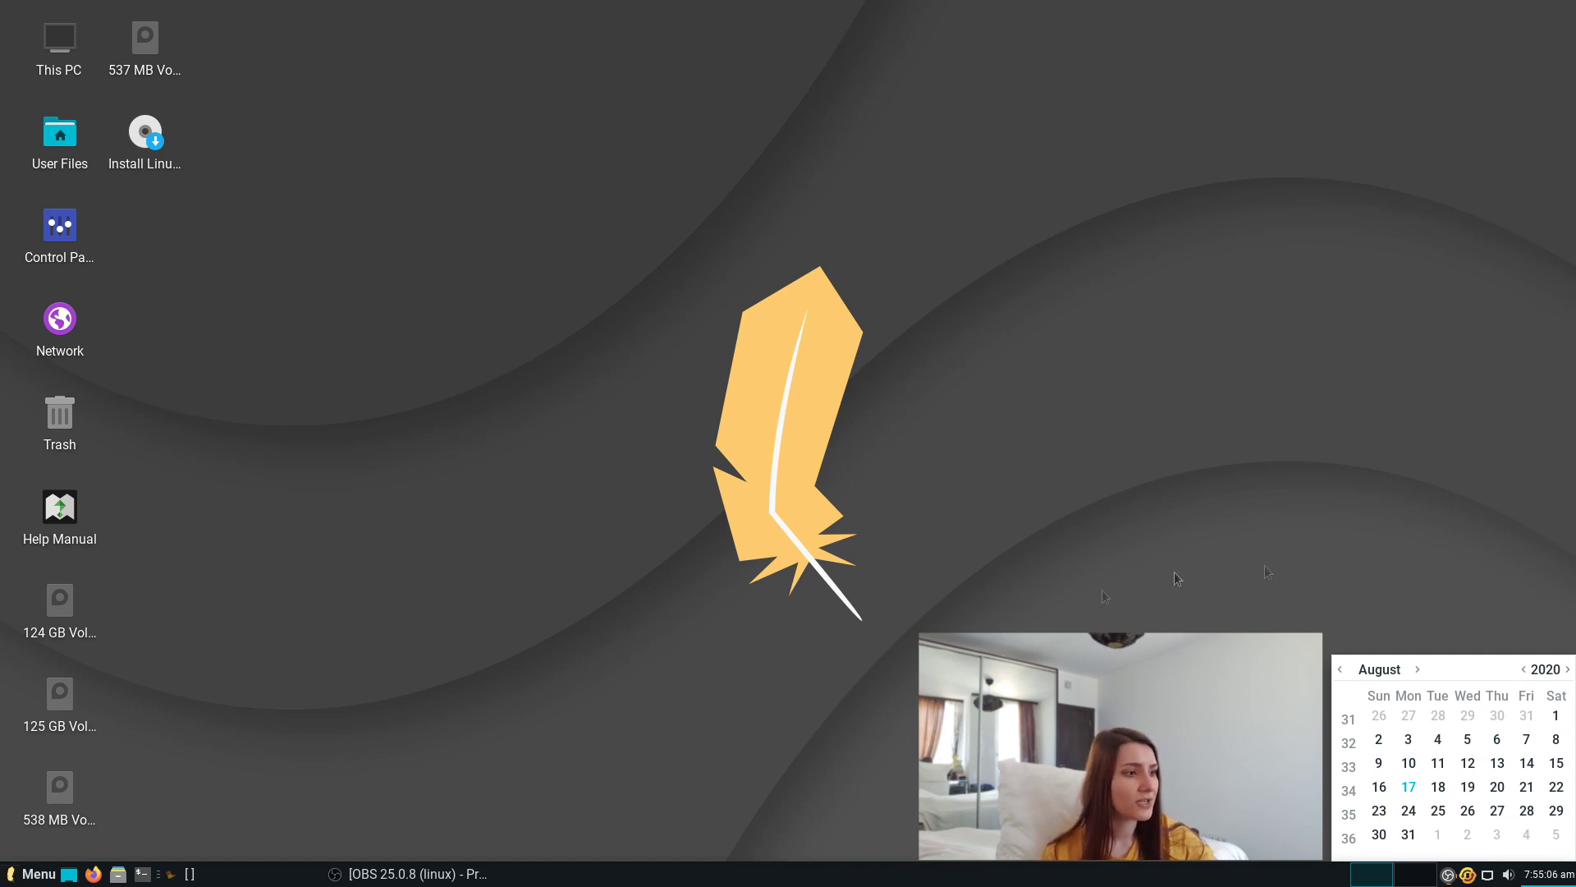
left_click(1548, 876)
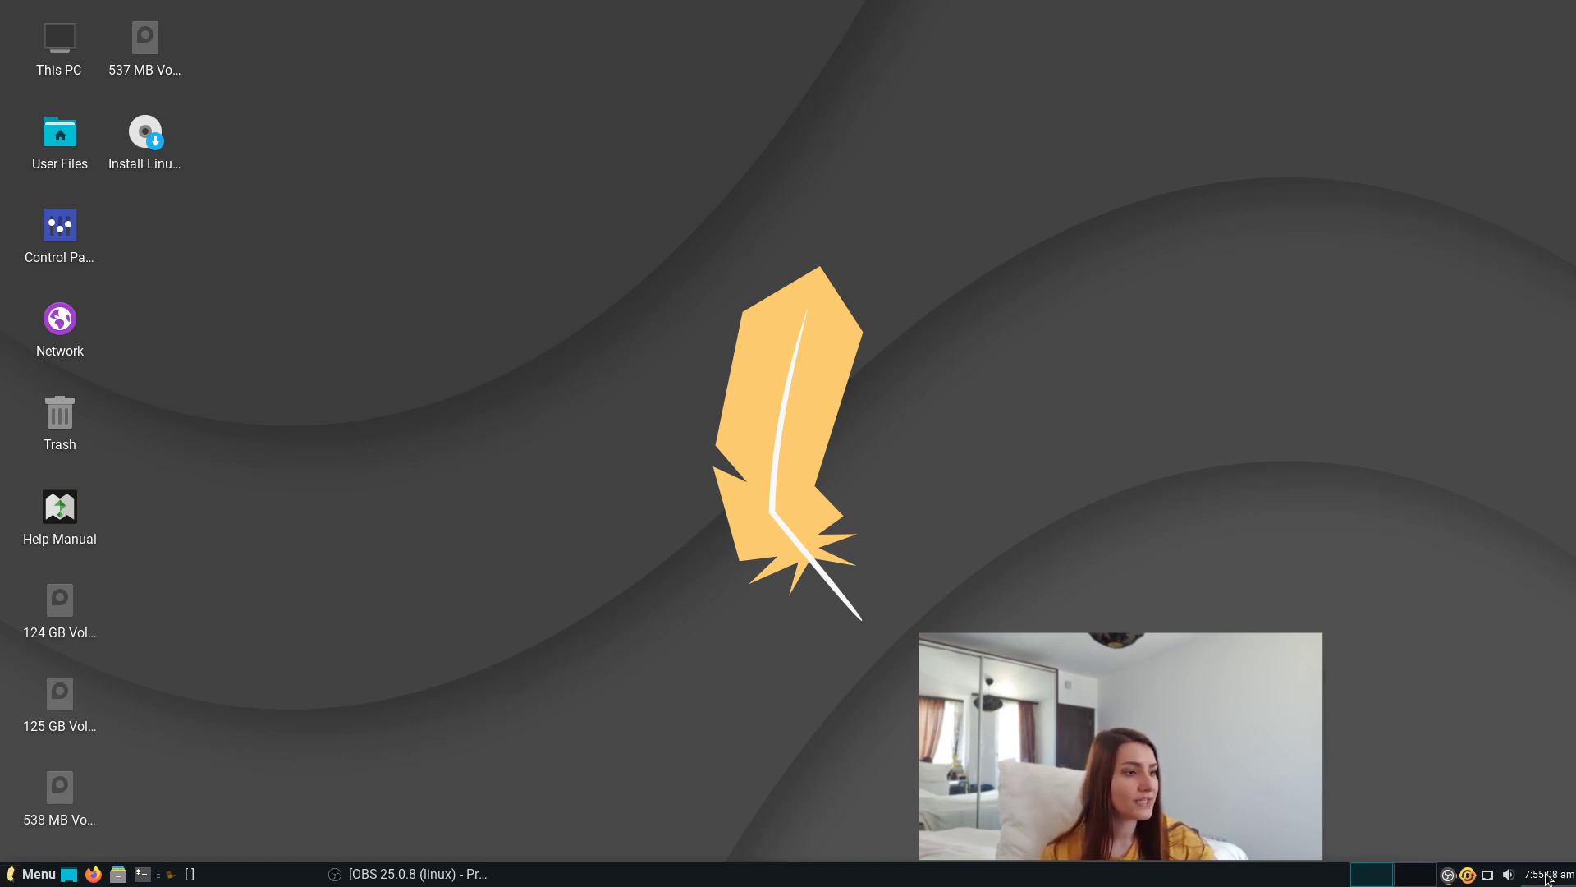
left_click(1546, 877)
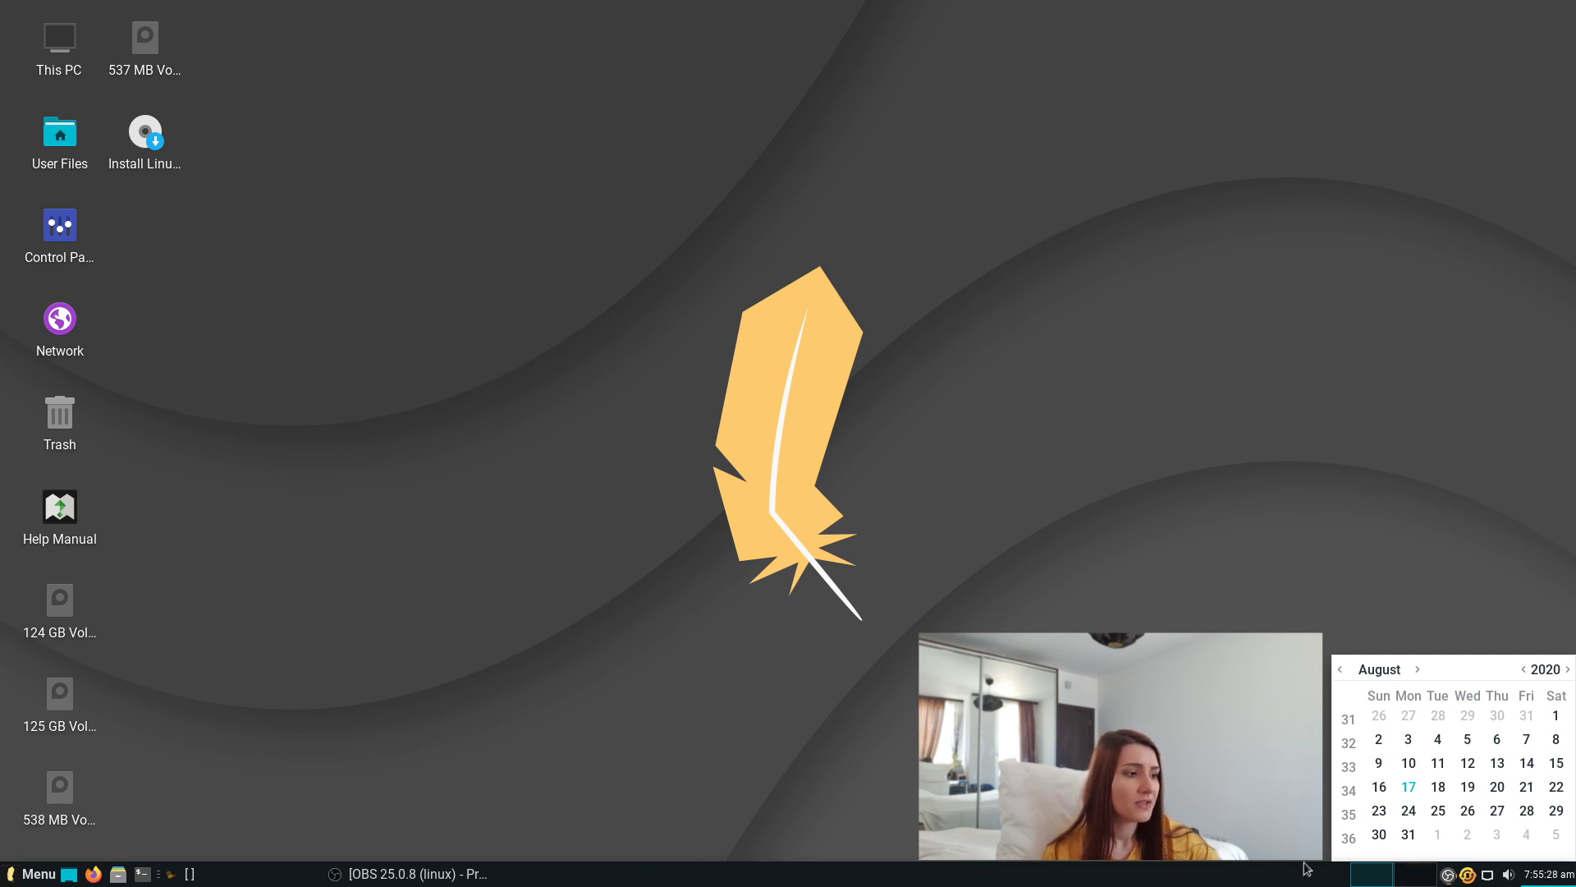
Switch between the two desktop workspaces and end on the second, empty one.
left_click(1408, 883)
left_click(1405, 883)
left_click(1379, 883)
left_click(1365, 881)
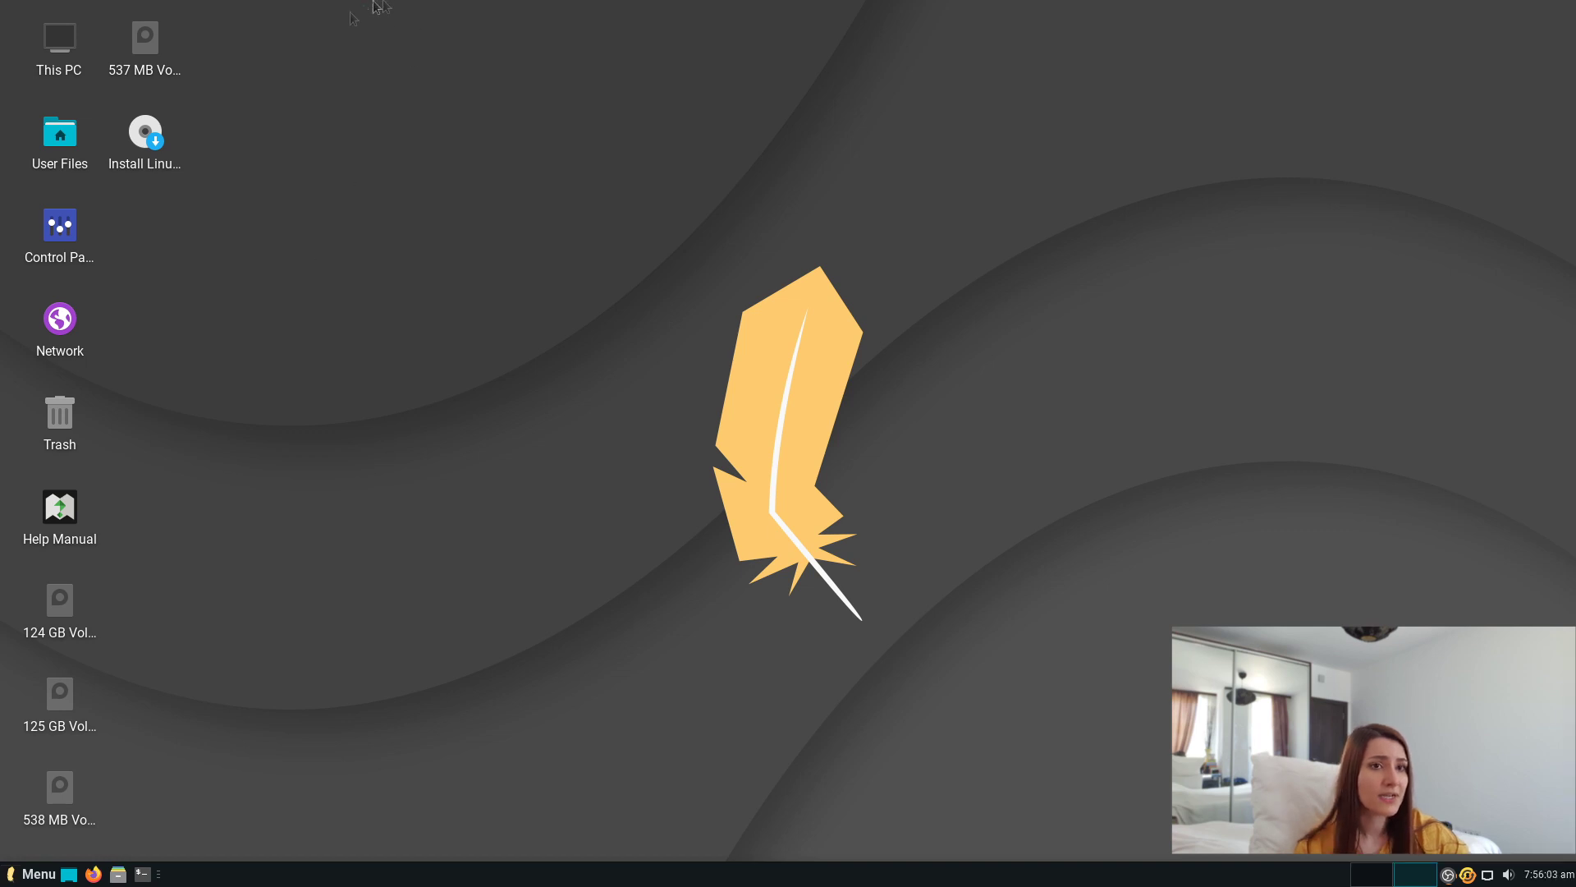
left_click_drag(369, 6, 4, 858)
left_click(393, 461)
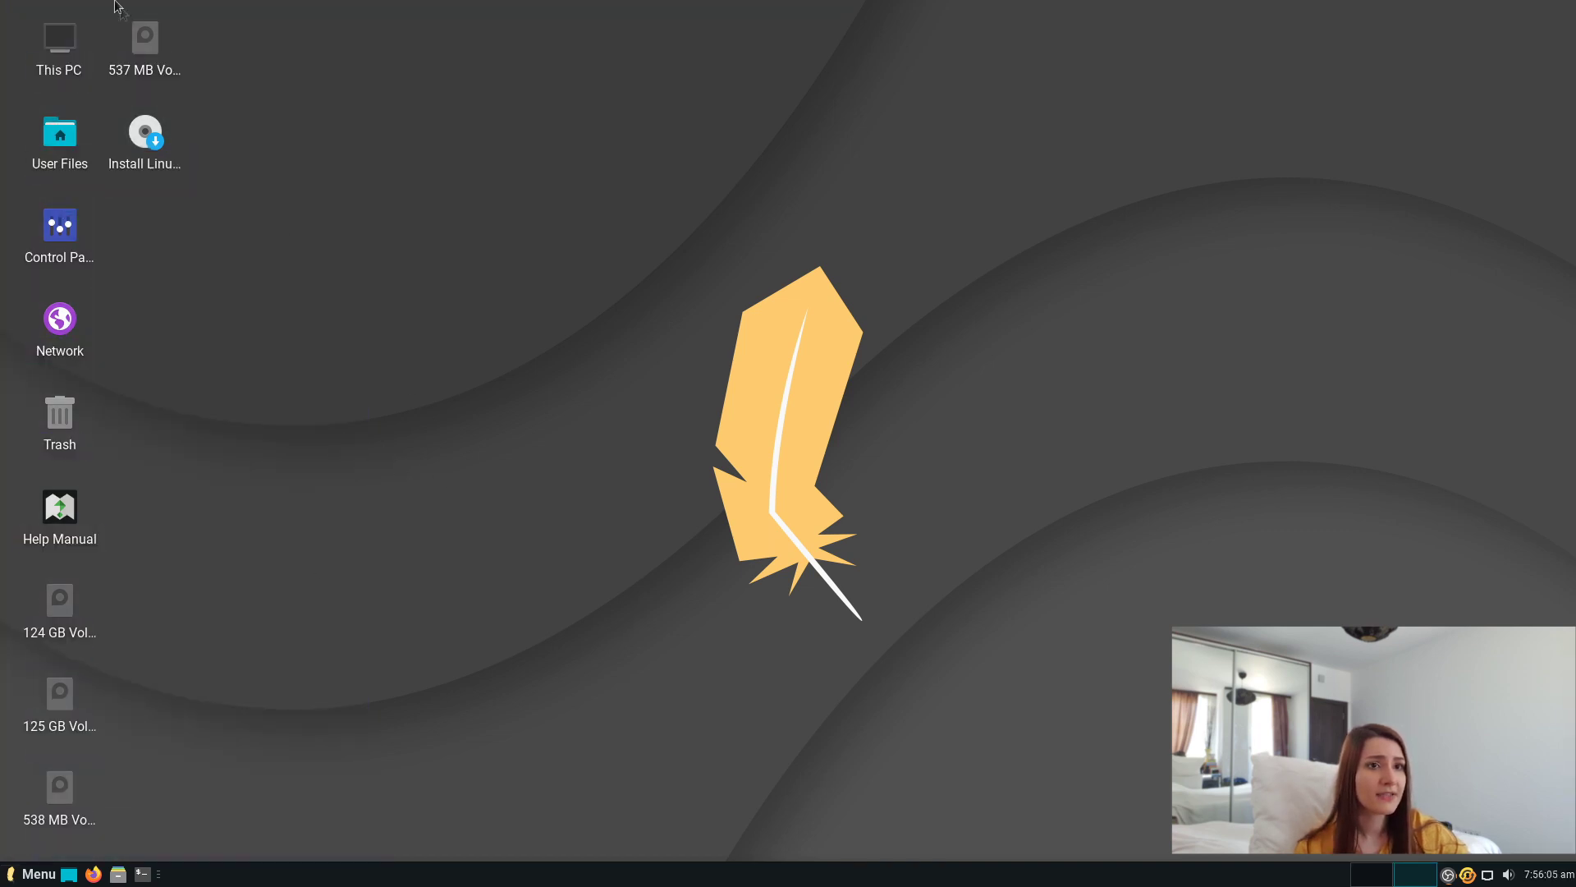
left_click_drag(52, 160, 17, 148)
mouse_move(62, 221)
left_mouse_down()
mouse_move(295, 246)
mouse_move(65, 242)
left_mouse_up()
left_click(234, 322)
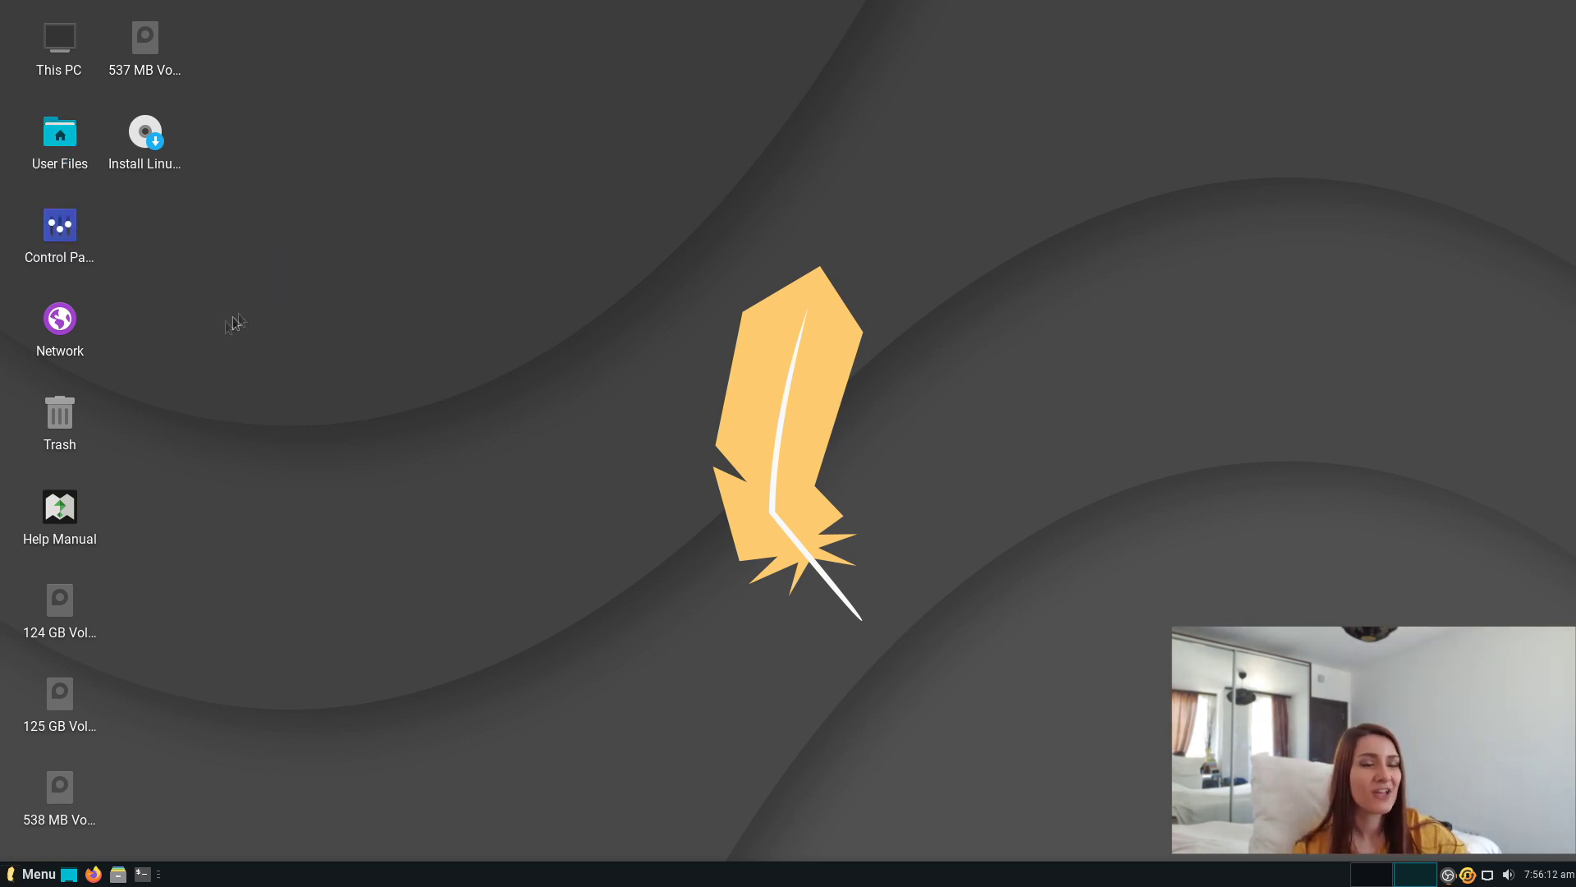
left_click(59, 247)
left_click(47, 43)
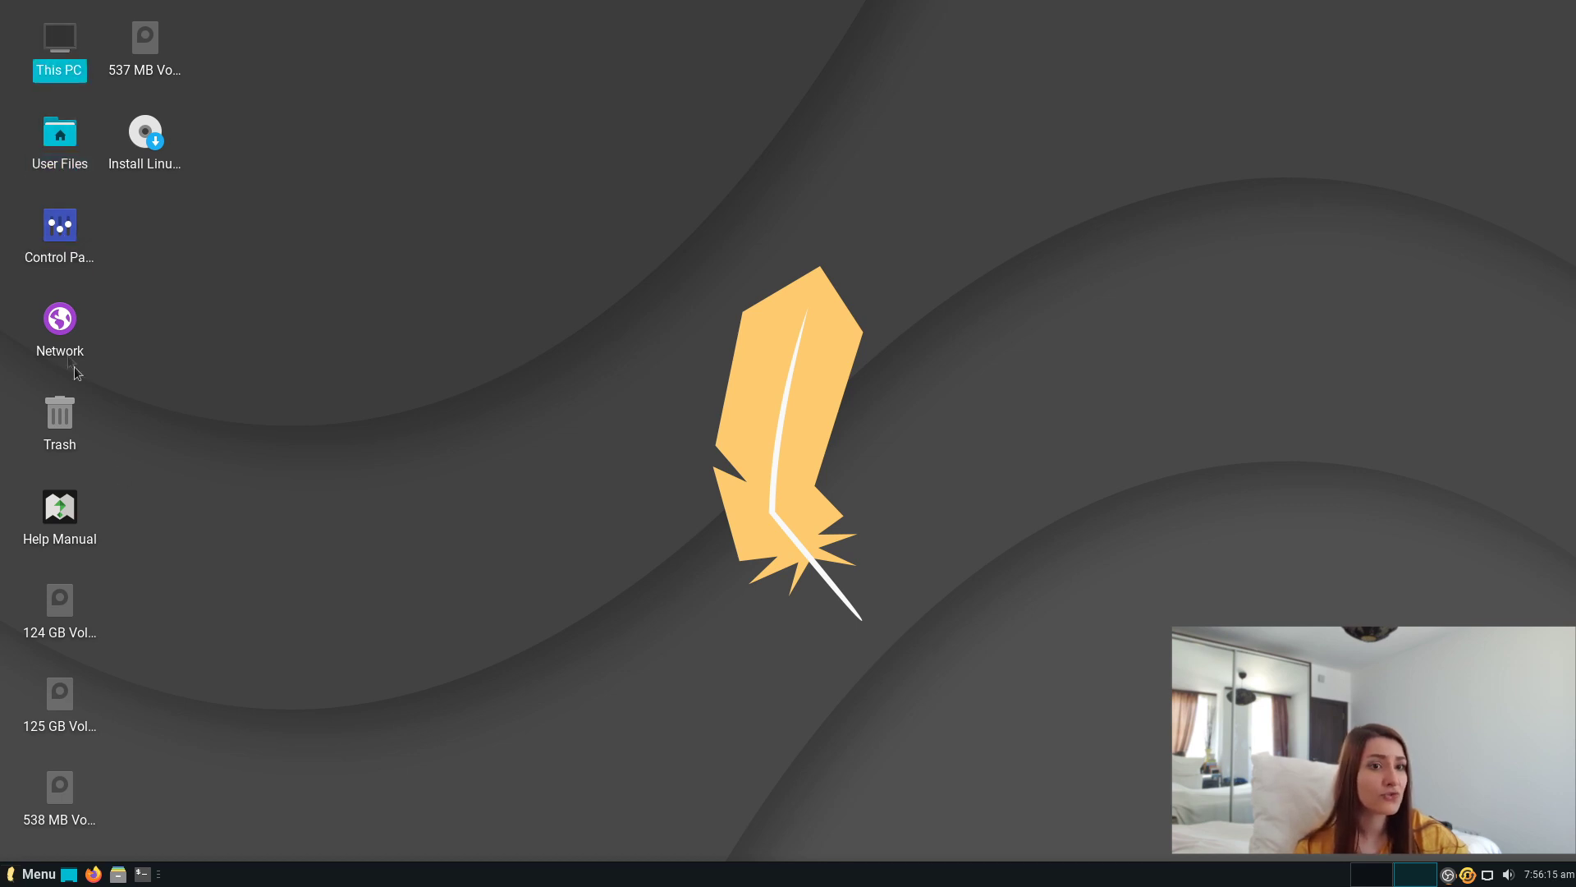
left_click(60, 325)
left_click(74, 418)
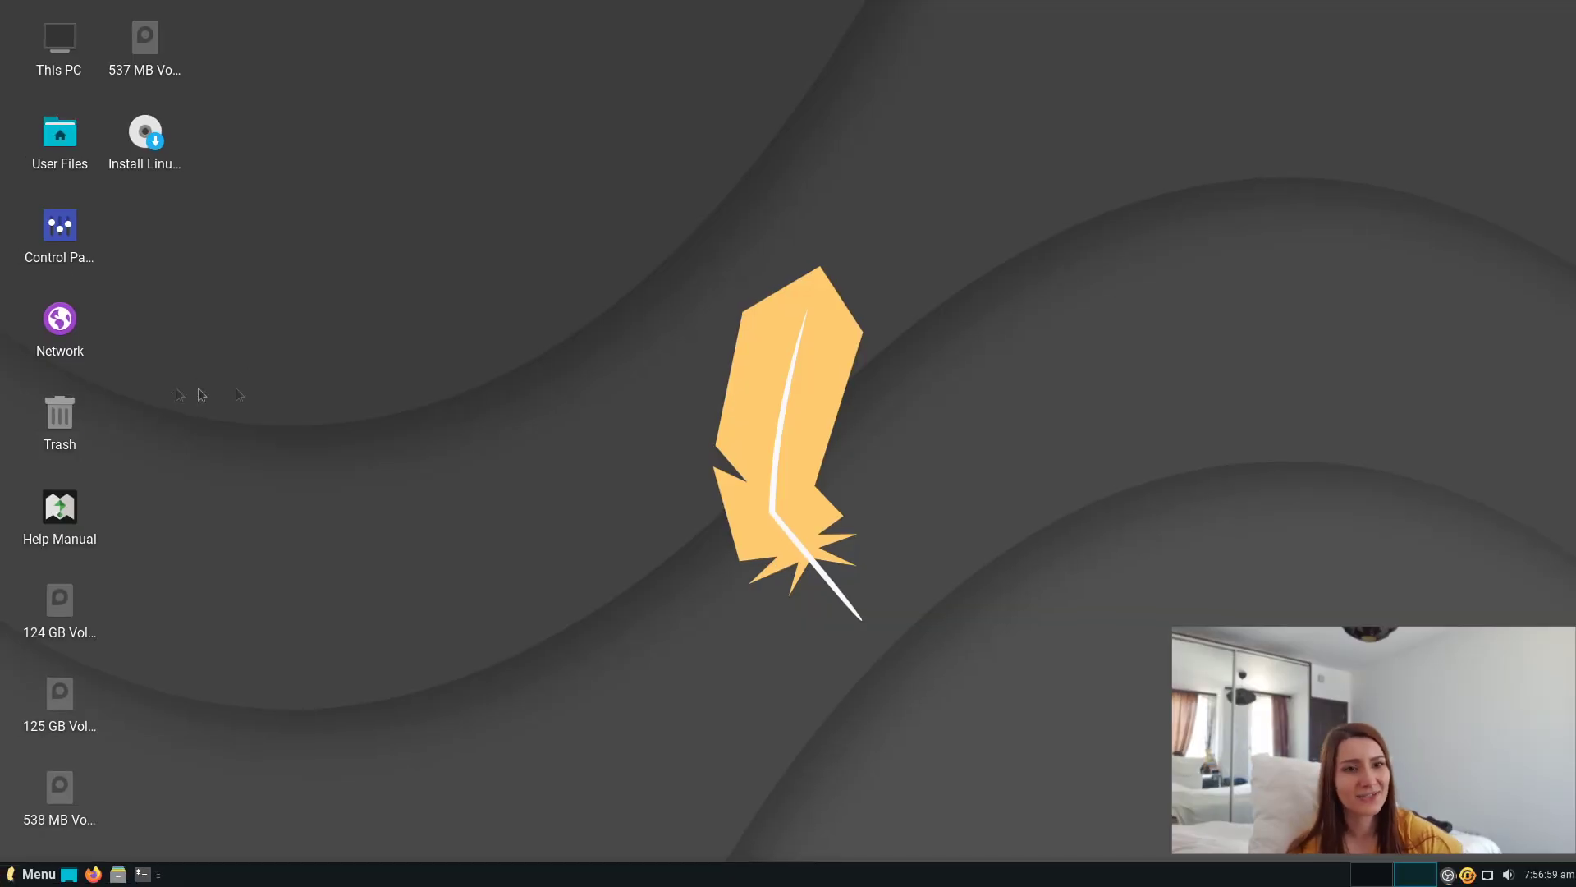
Rearrange the Trash, Help Manual, 124 GB, 125 GB and 538 MB volume icons into a compact two-column group on the desktop.
left_click_drag(45, 411, 125, 217)
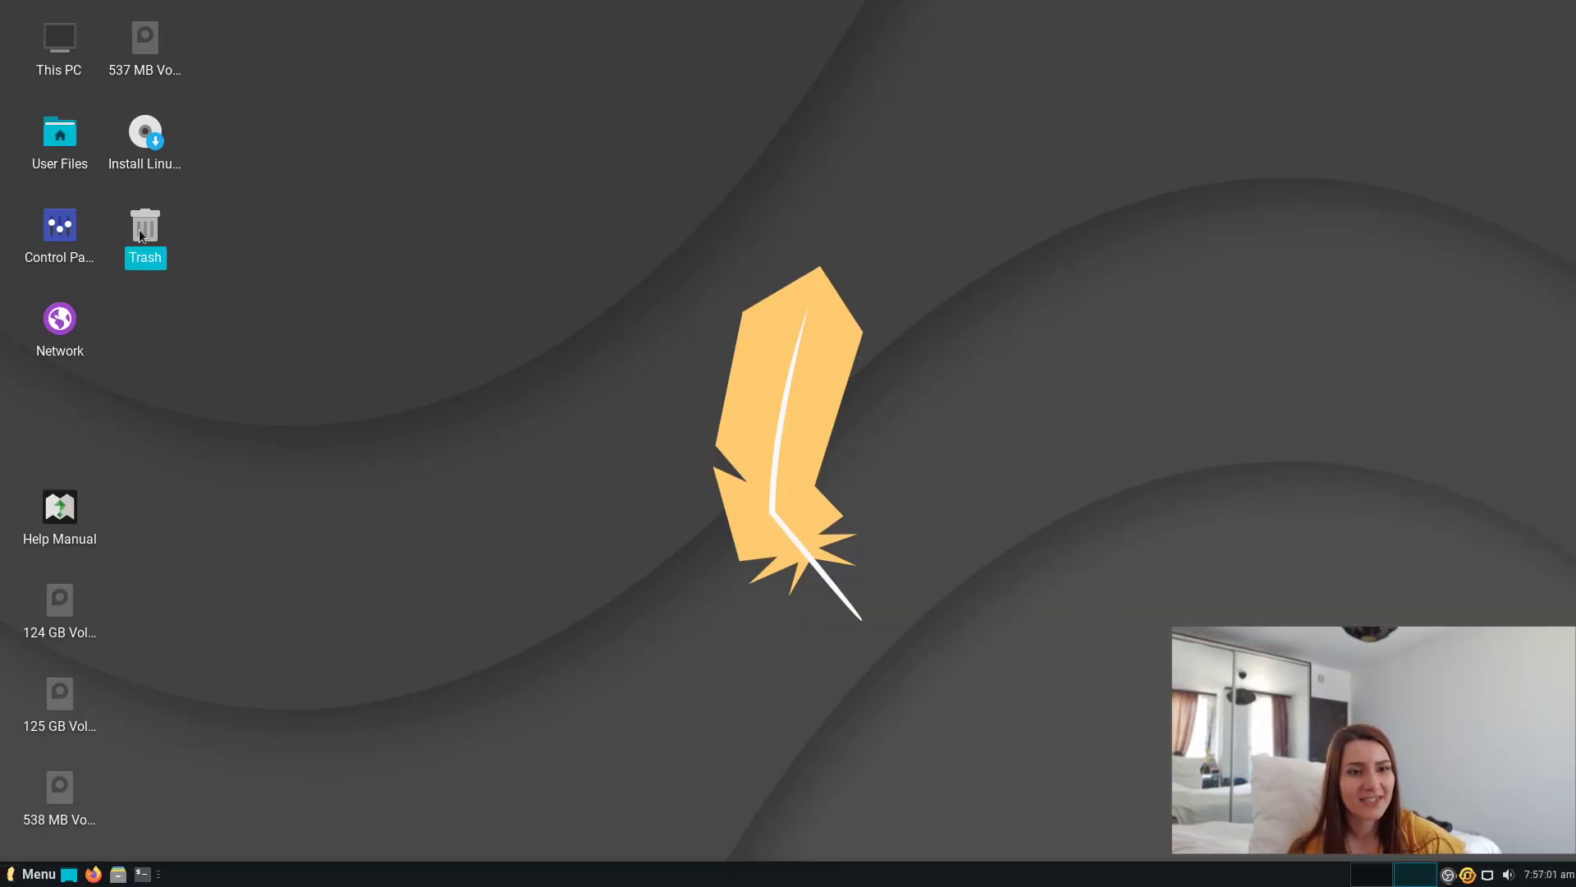
left_click_drag(60, 509, 119, 313)
left_click_drag(60, 607, 56, 392)
left_click_drag(60, 698, 141, 423)
left_click_drag(70, 793, 48, 479)
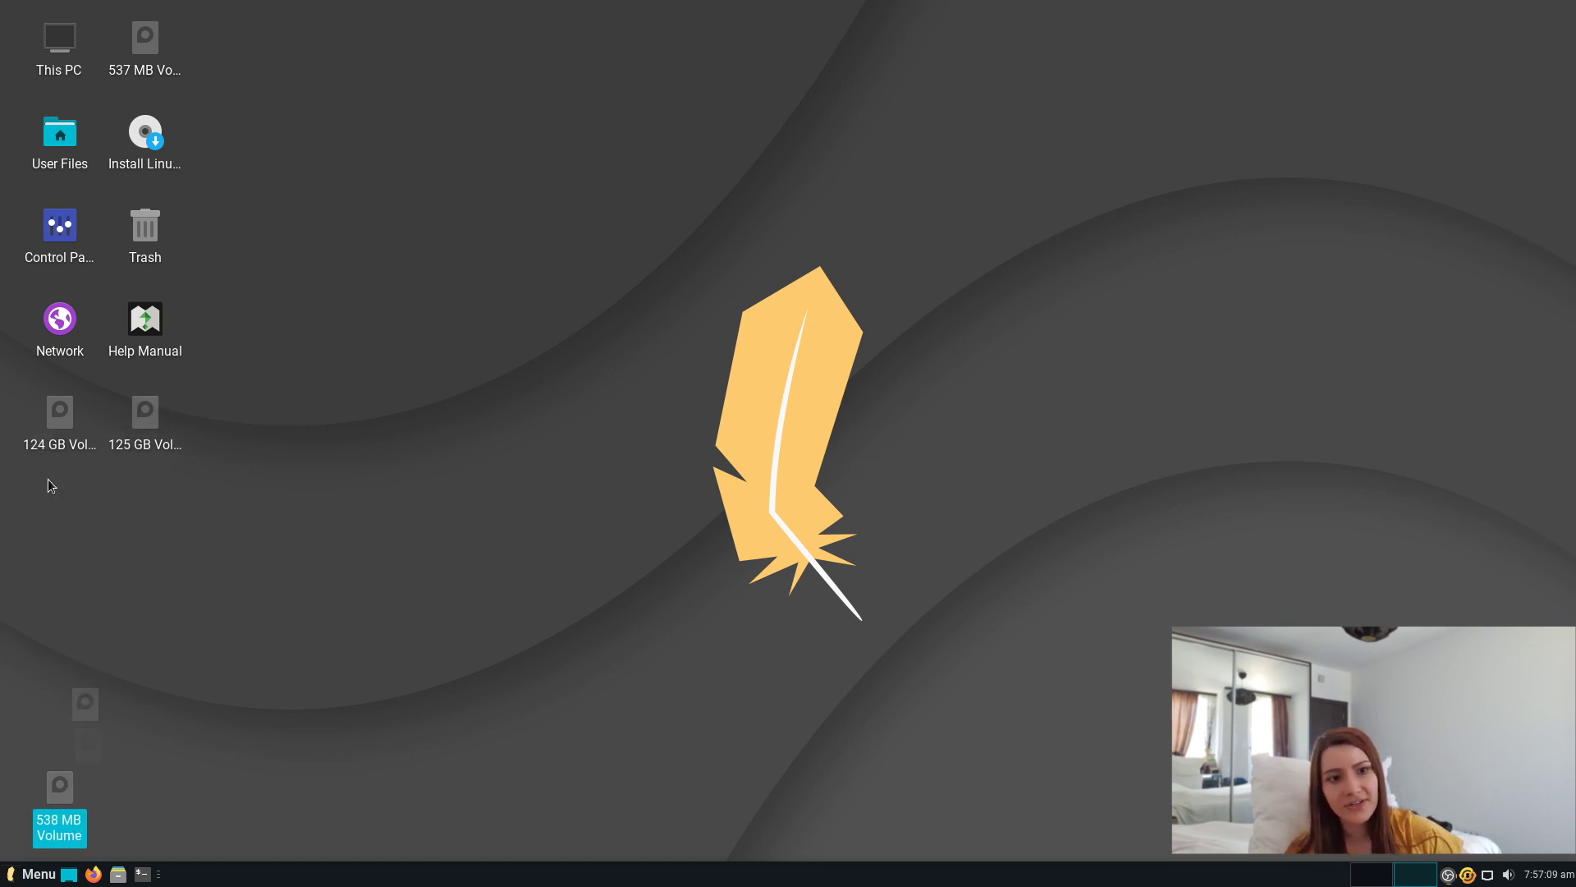
left_click_drag(68, 823, 147, 549)
left_click(431, 74)
left_click_drag(382, 31, 35, 345)
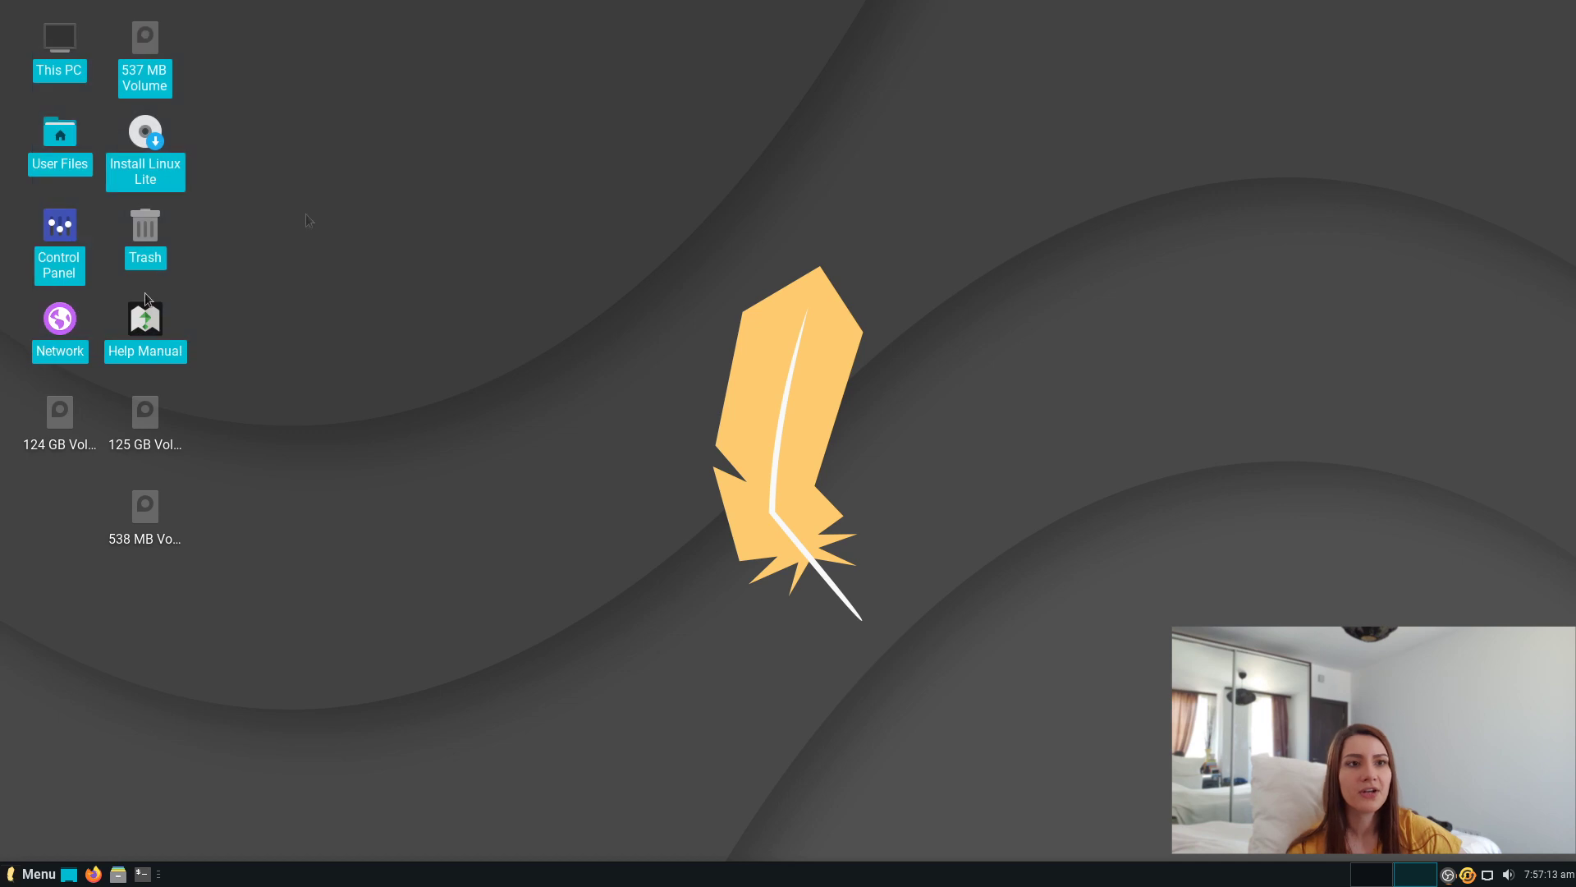
left_click(409, 74)
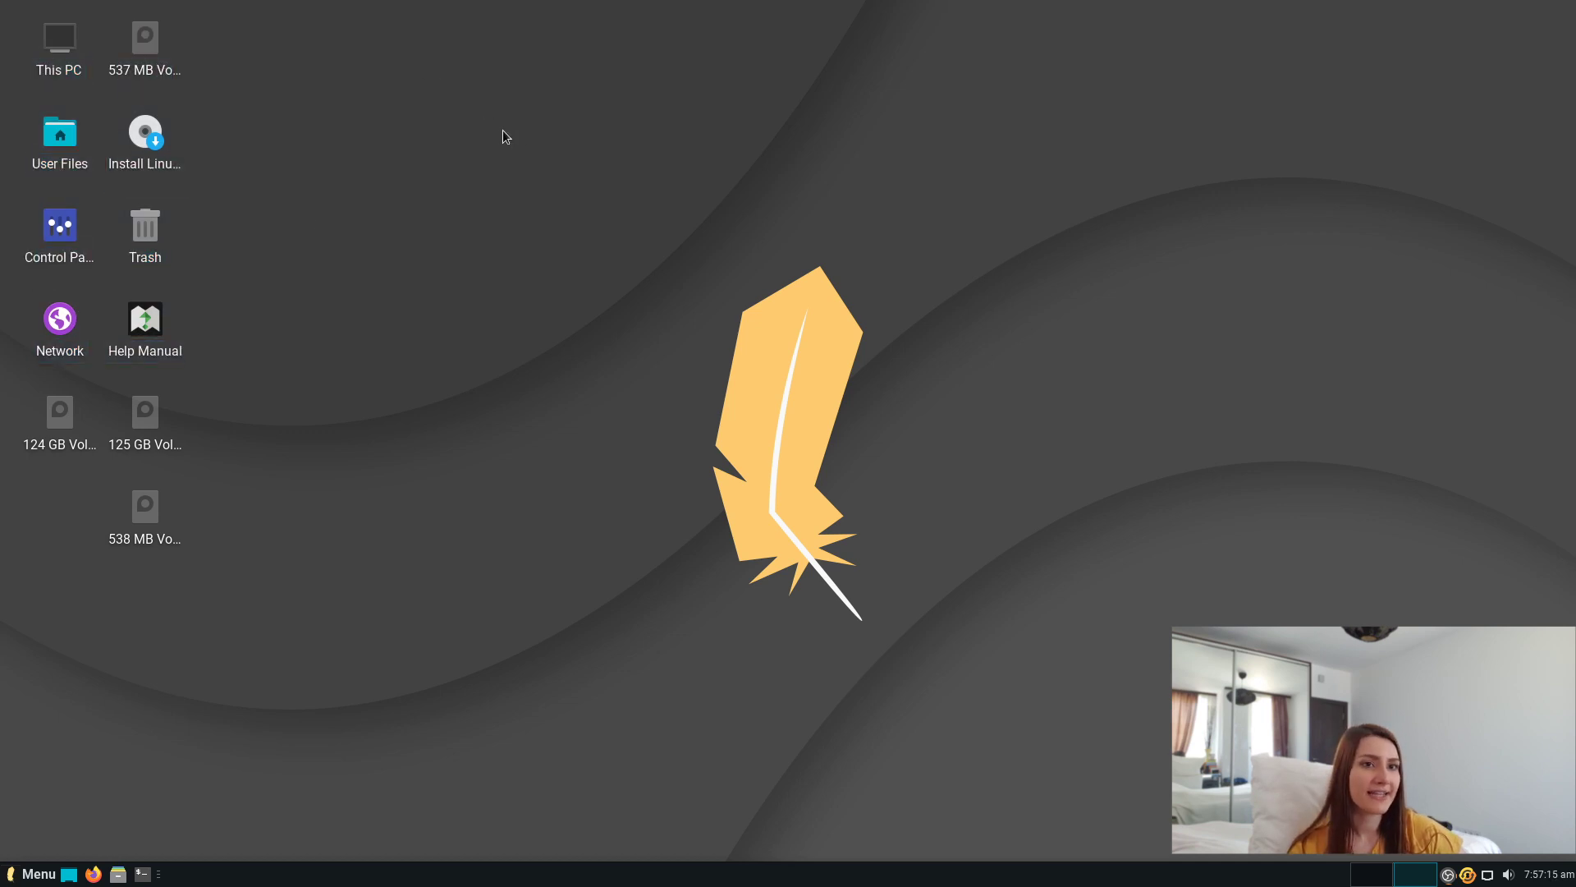
left_click(146, 246)
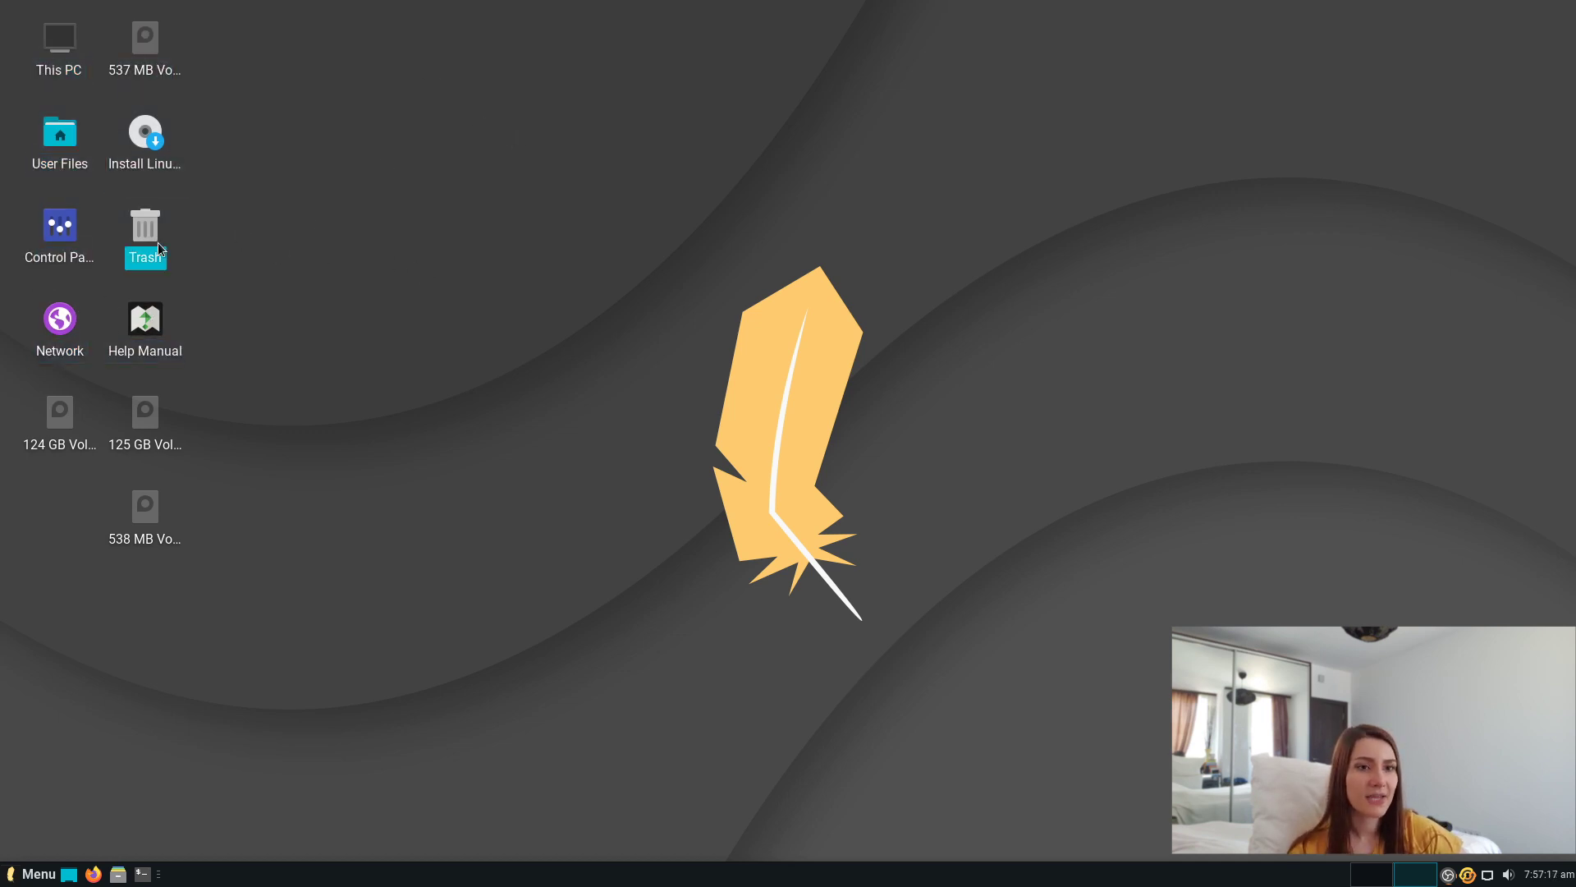
Open the Desktop folder in a new file manager window and choose to create a launcher on the desktop.
right_click(454, 284)
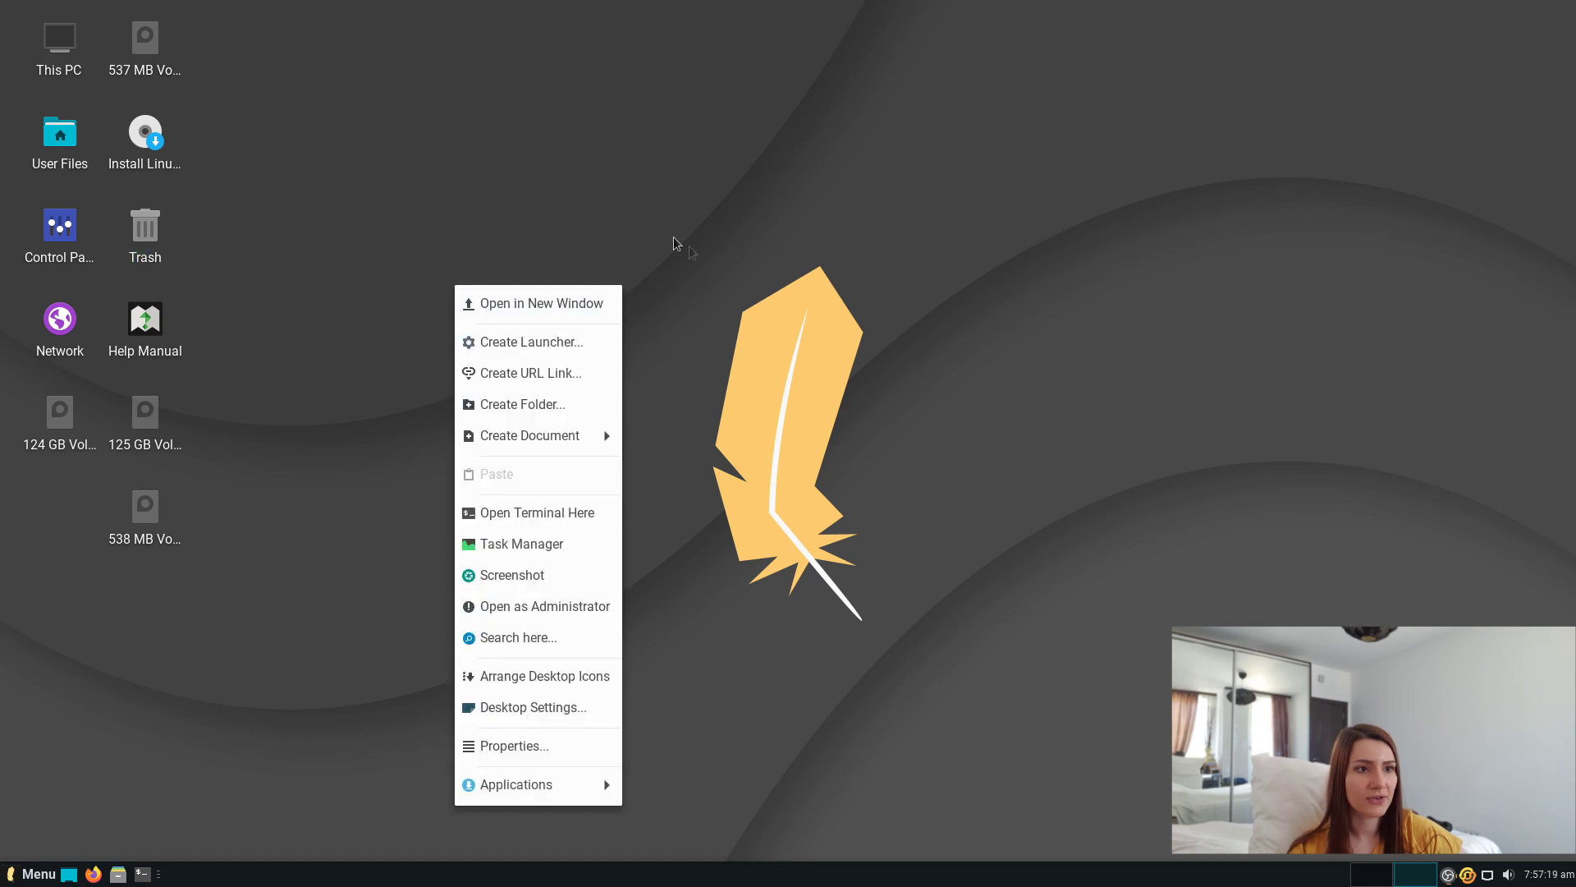
left_click(558, 302)
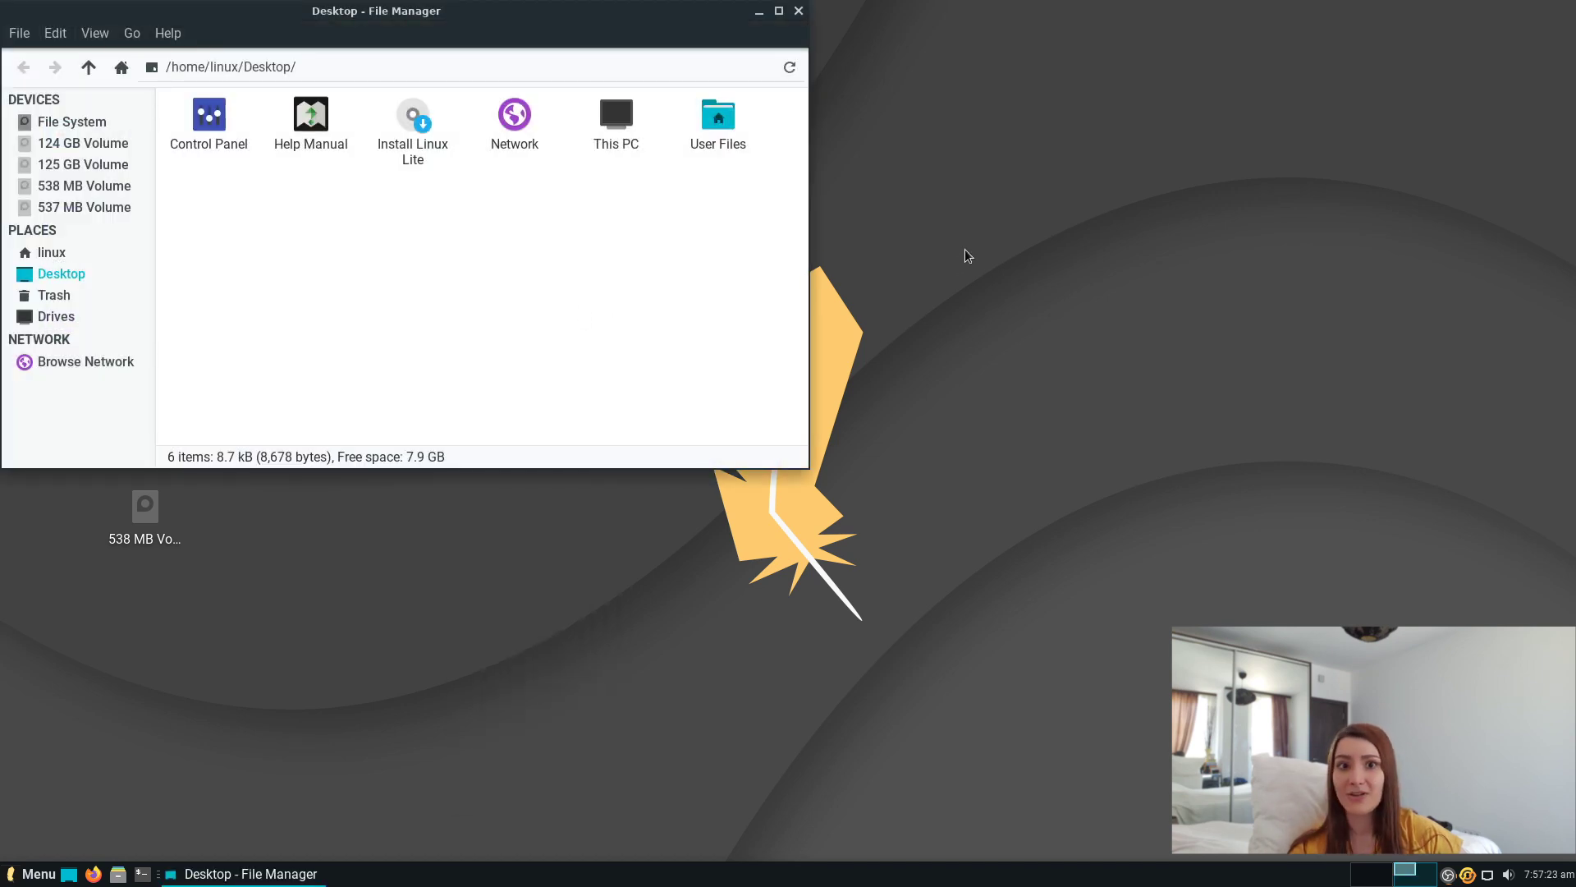
right_click(1010, 269)
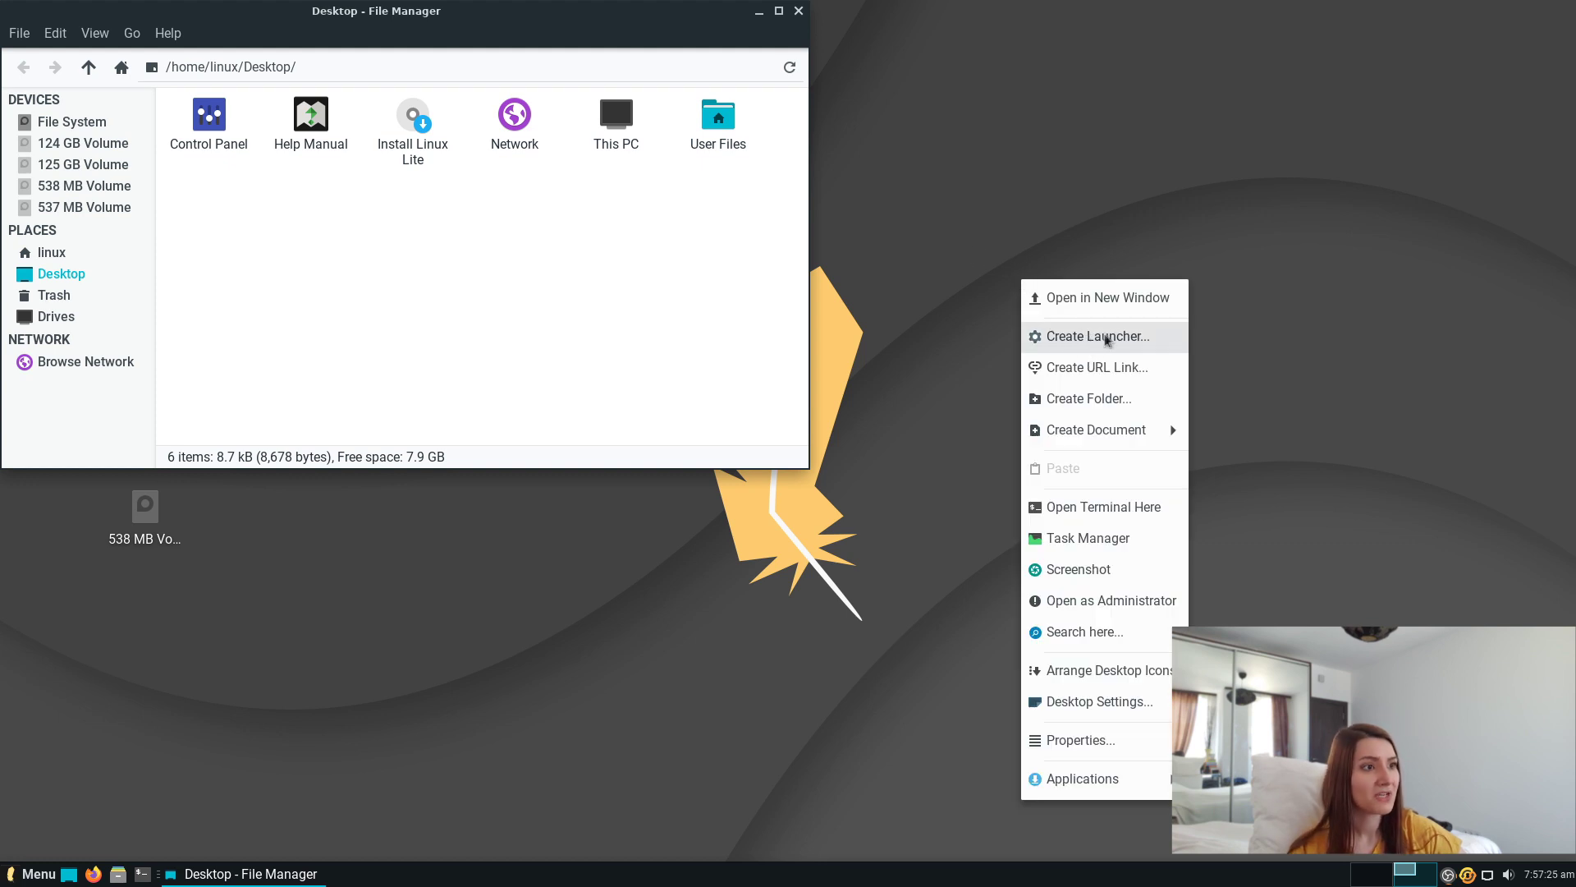
left_click(1137, 343)
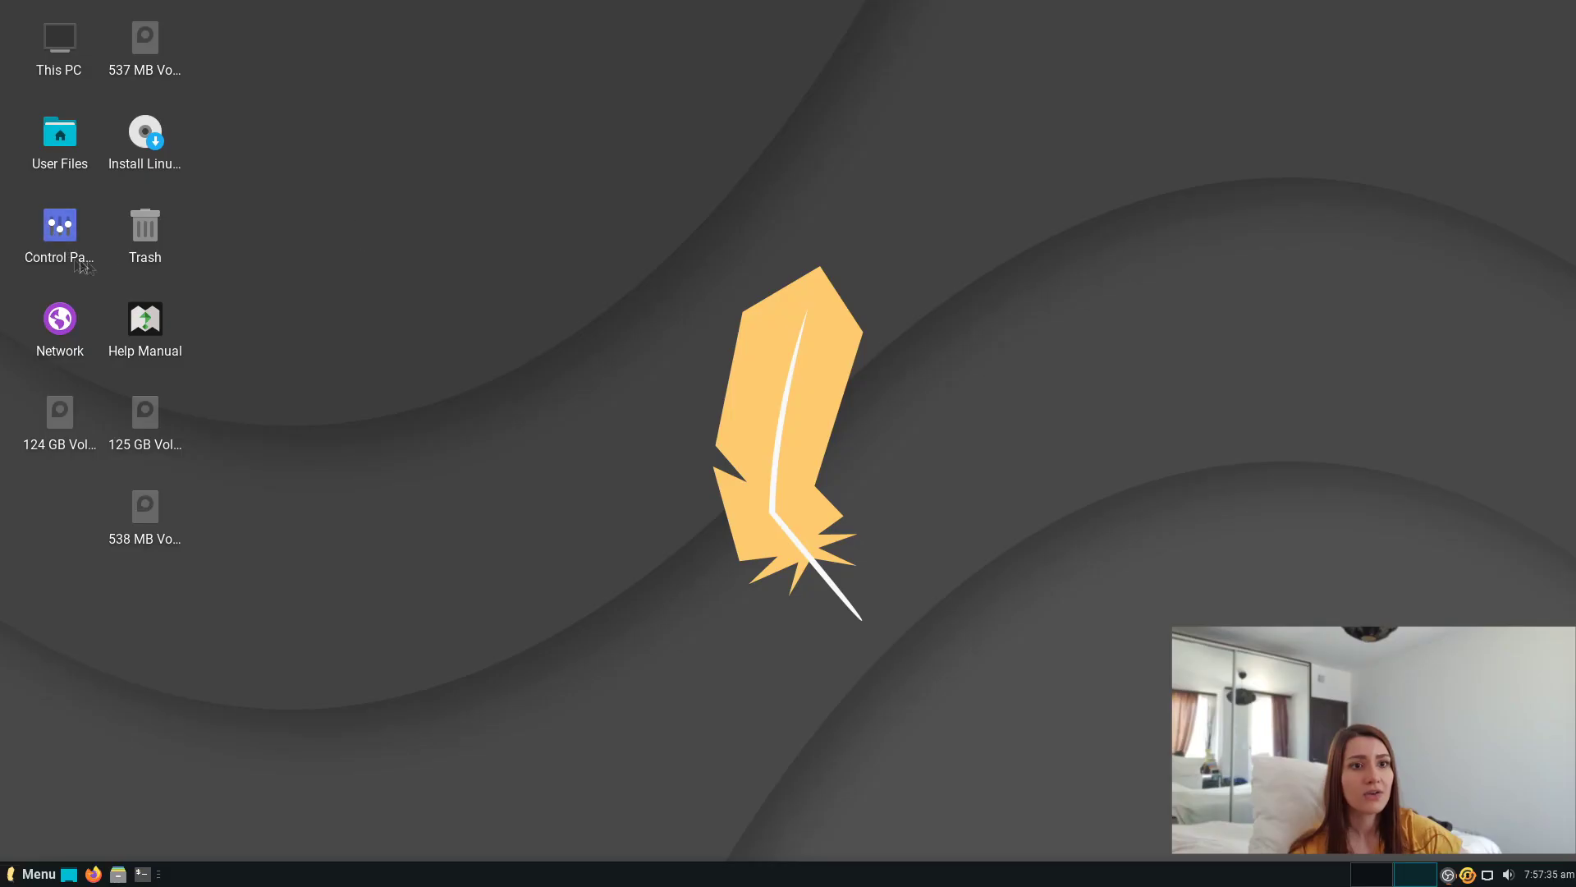
View the form for creating a URL link on the desktop and close it without creating a link.
left_click(140, 240)
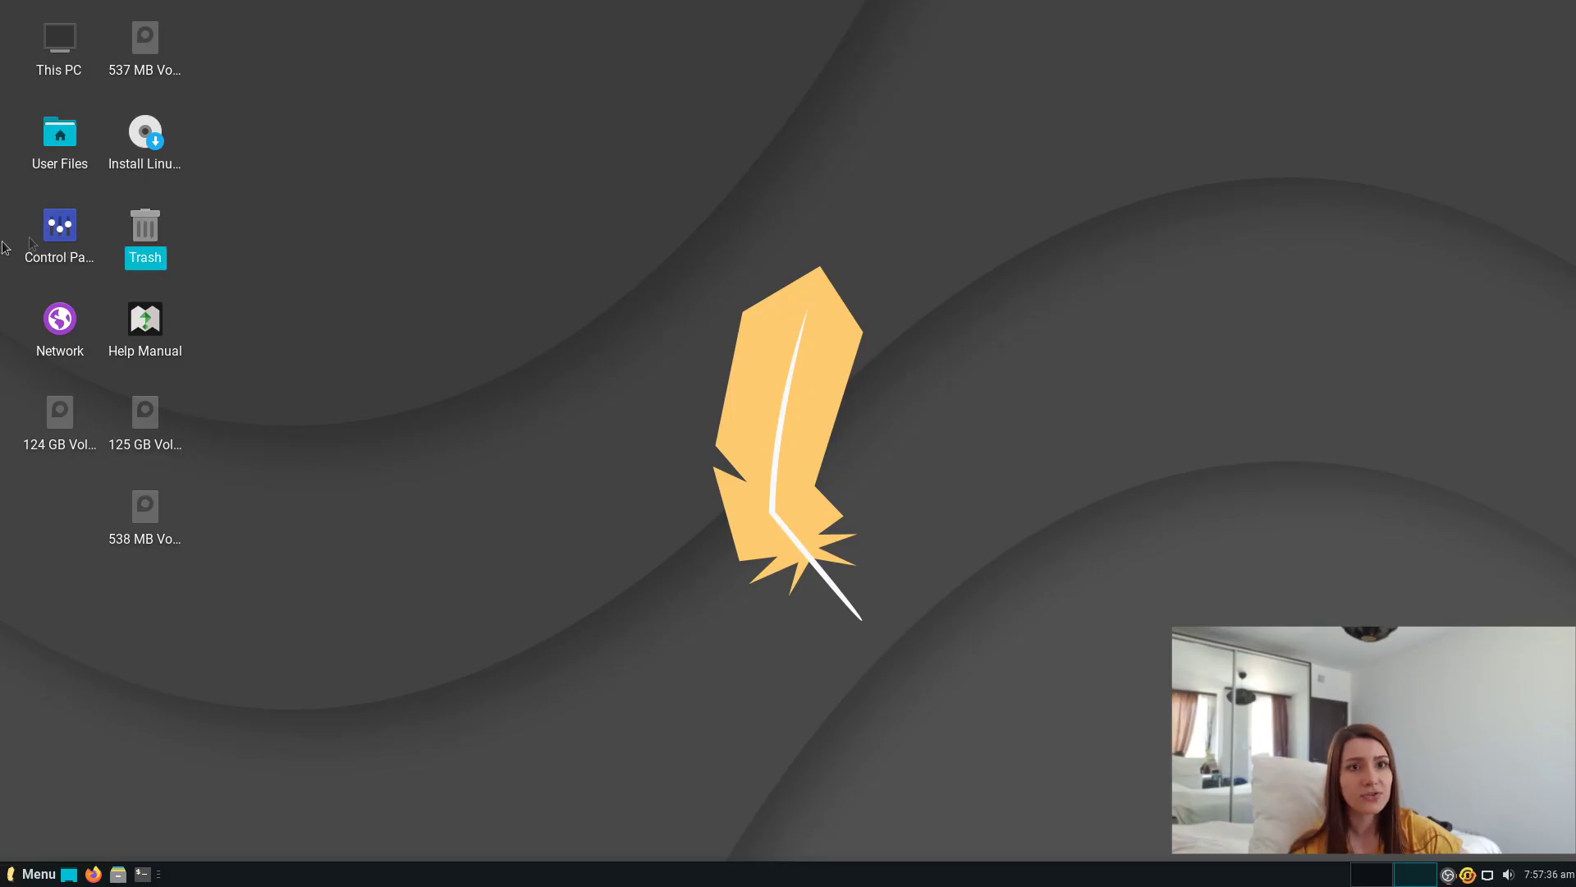
right_click(762, 450)
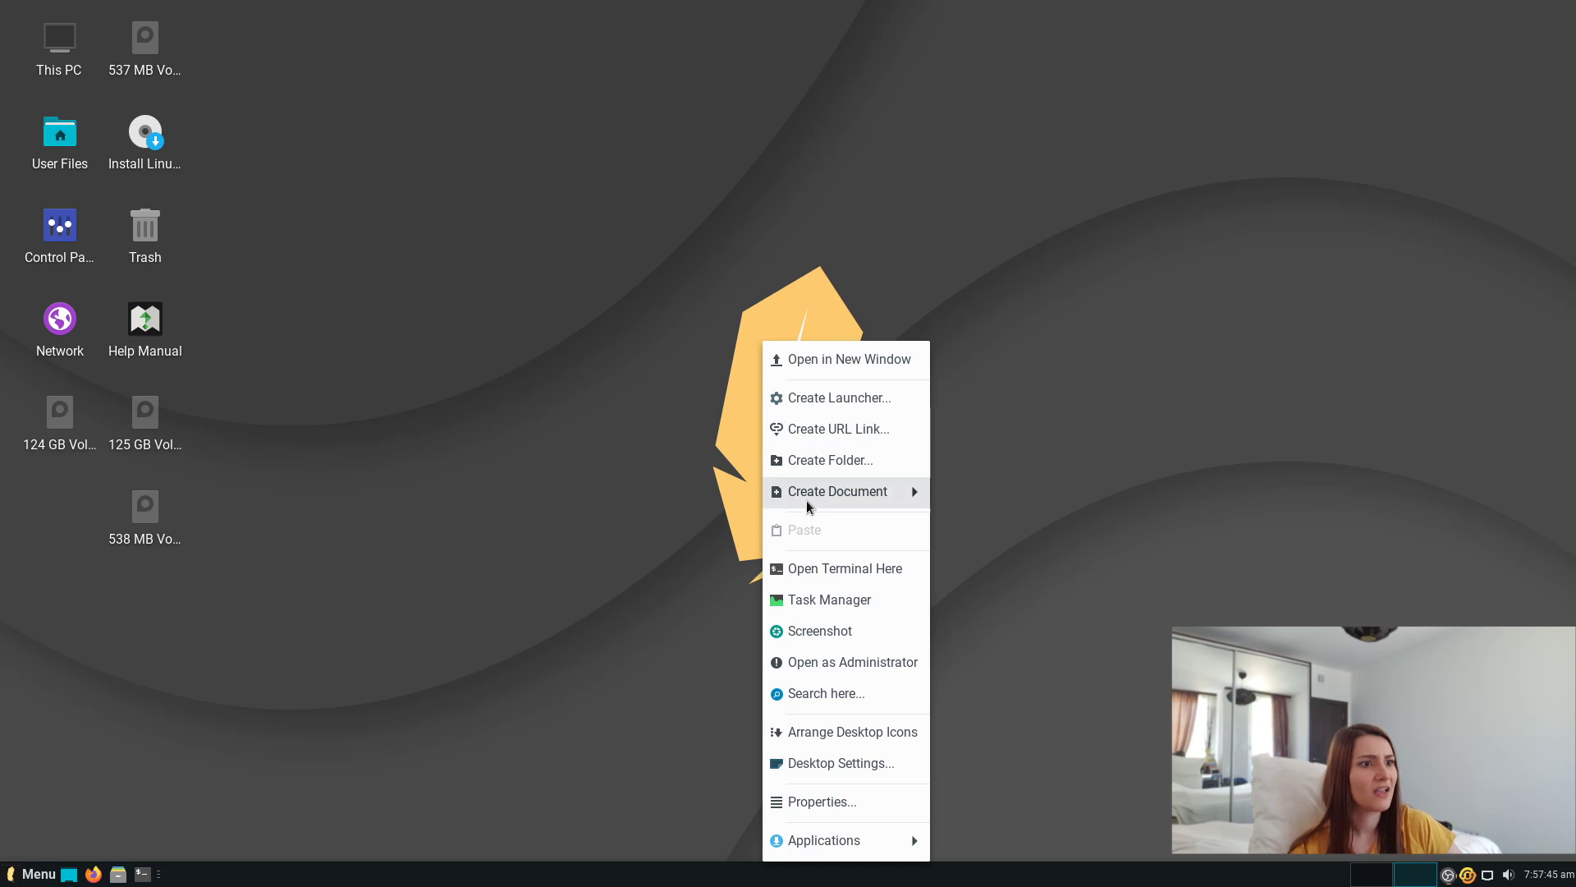
left_click(886, 435)
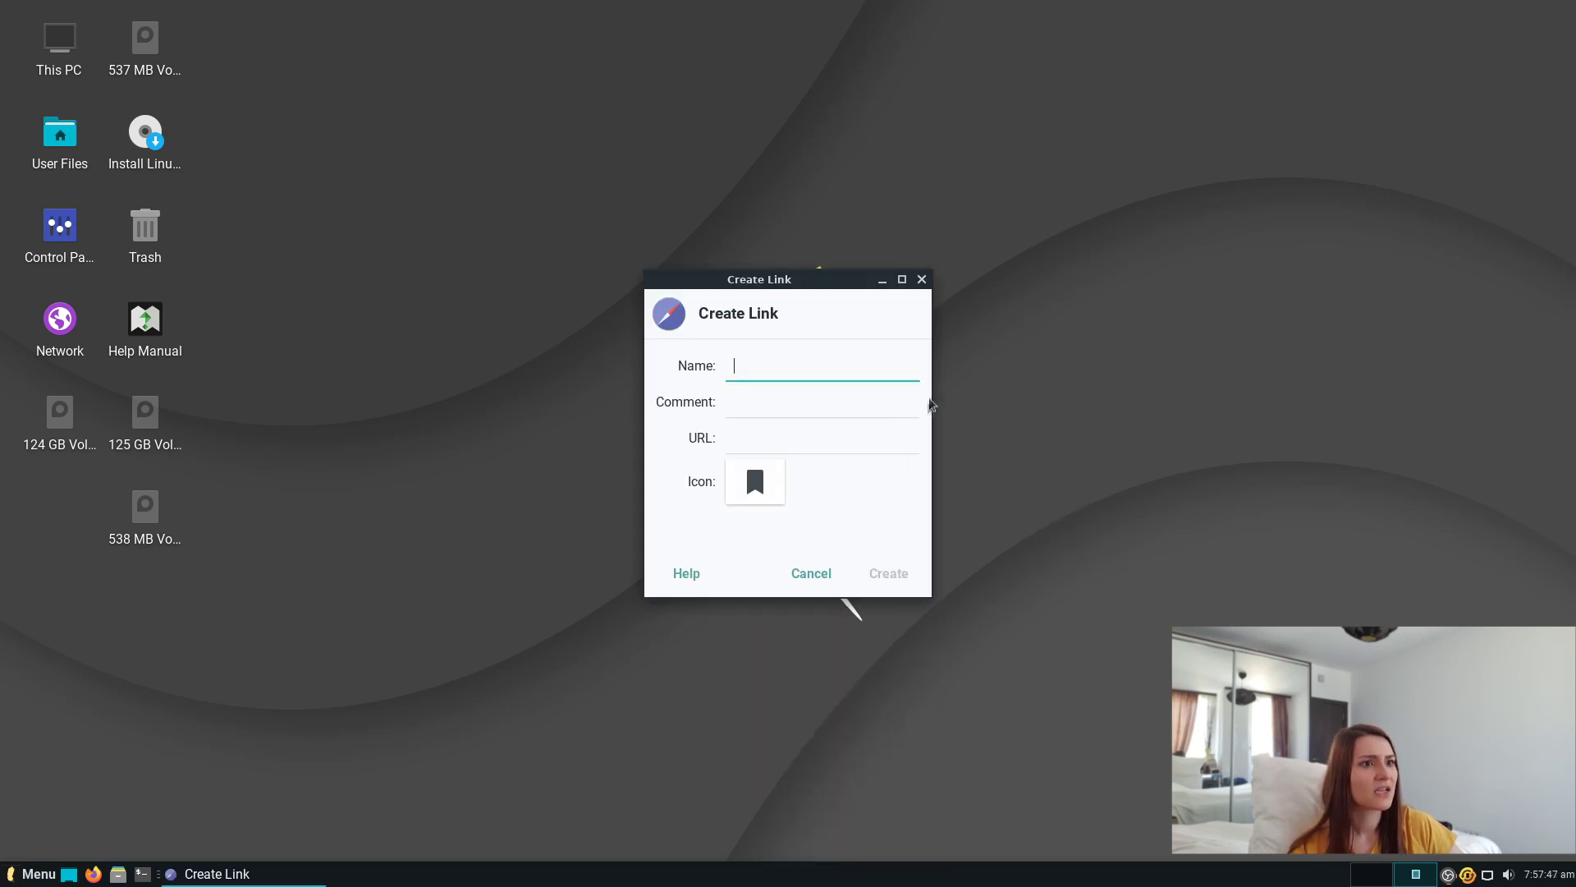
left_click(922, 279)
Examine the application categories offered from the desktop, including Settings, Office, Multimedia, Internet and Accessories.
right_click(668, 517)
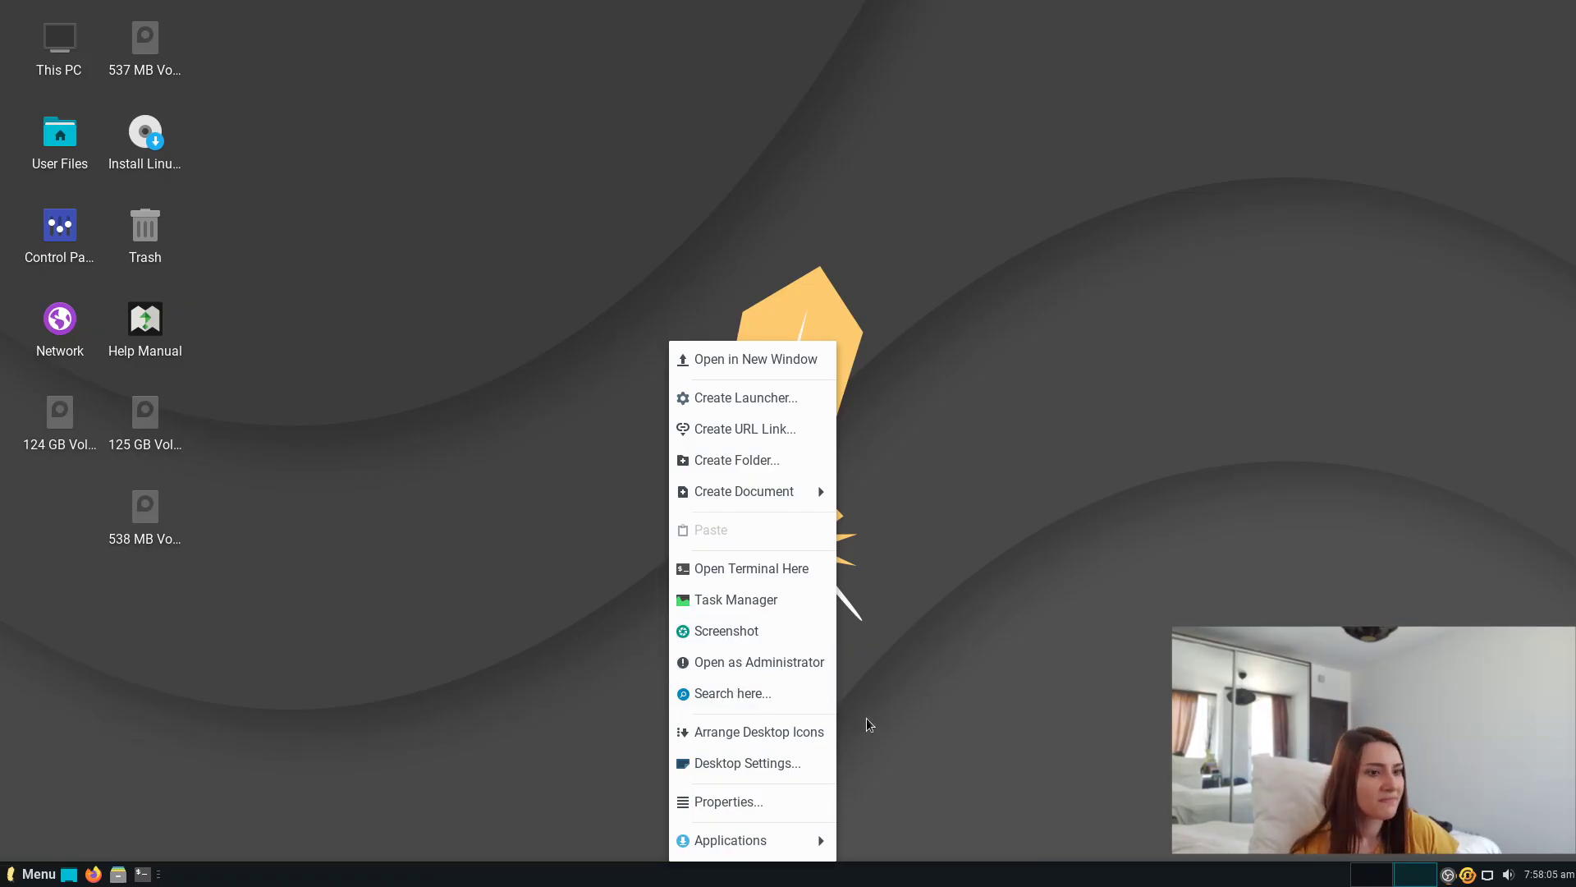
mouse_move(760, 841)
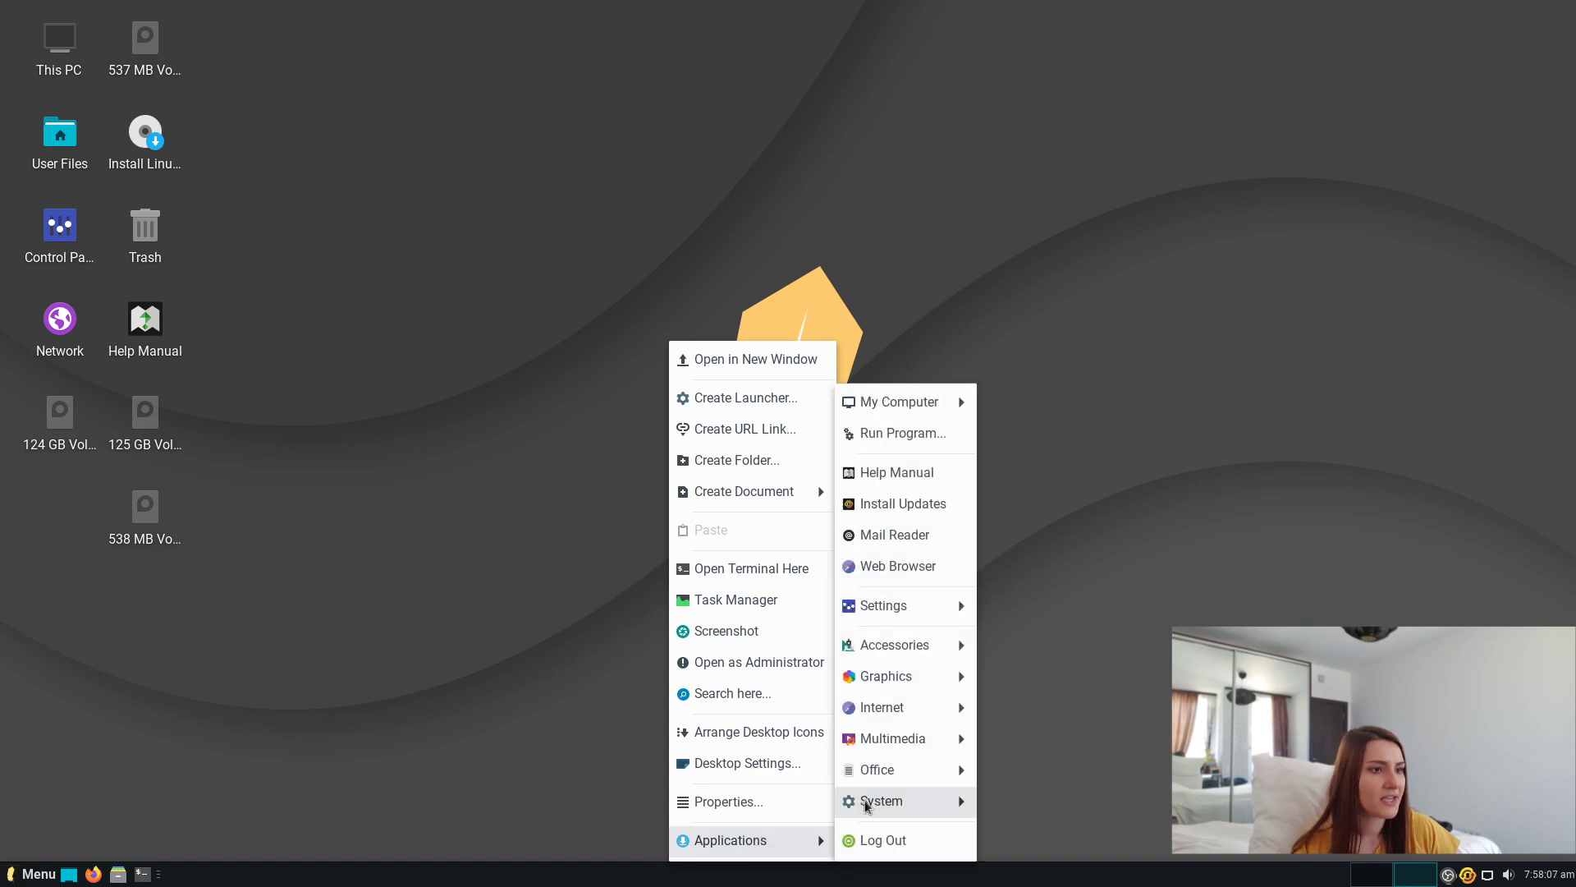
mouse_move(918, 767)
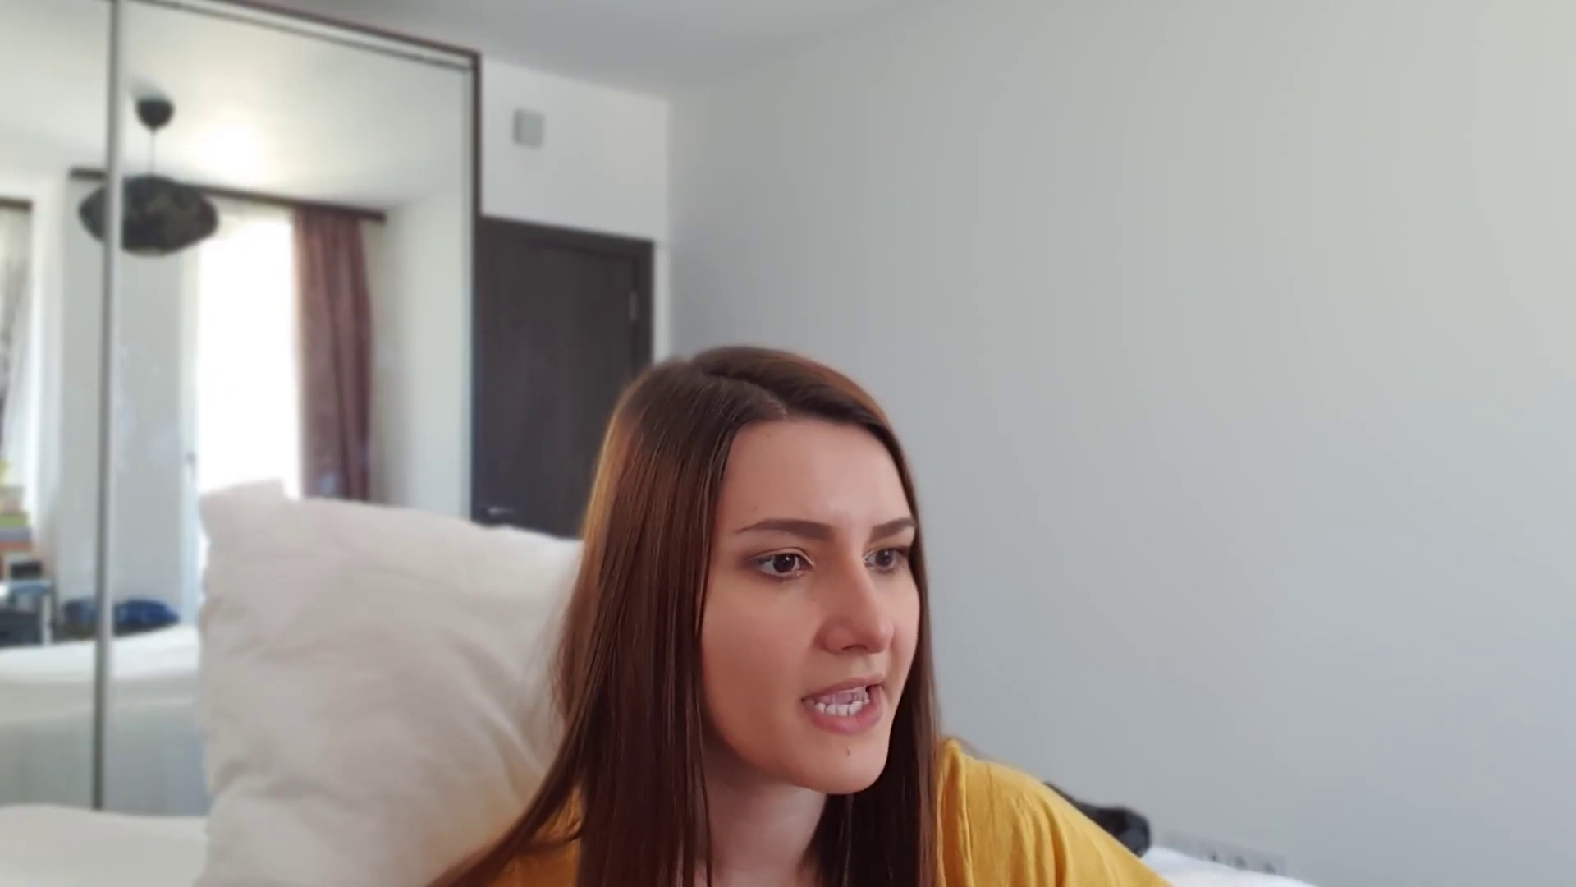
mouse_move(851, 810)
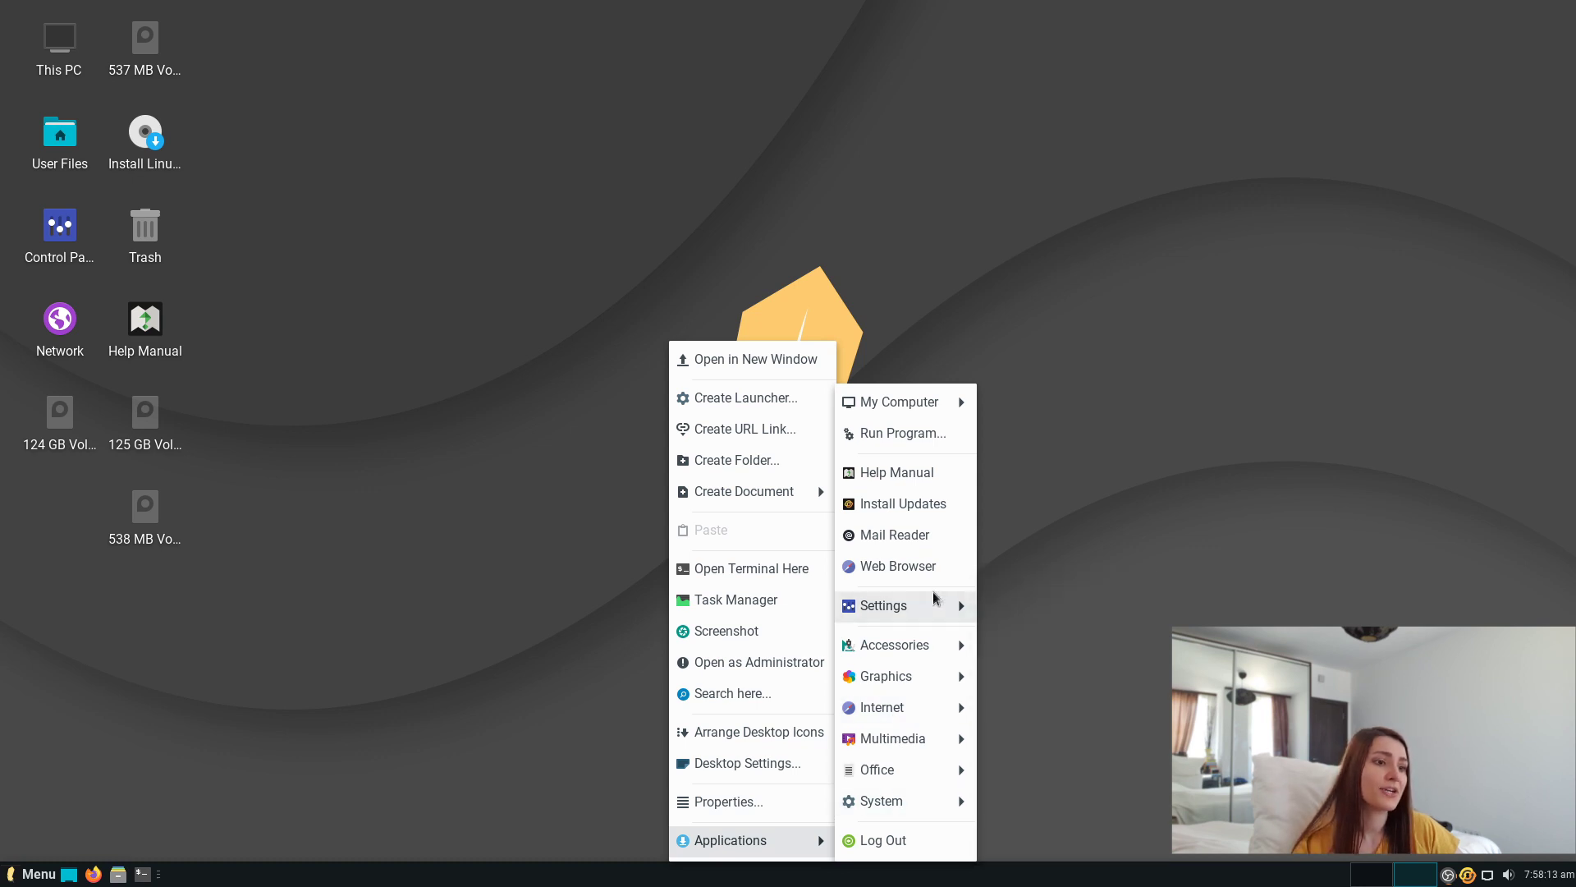
mouse_move(934, 598)
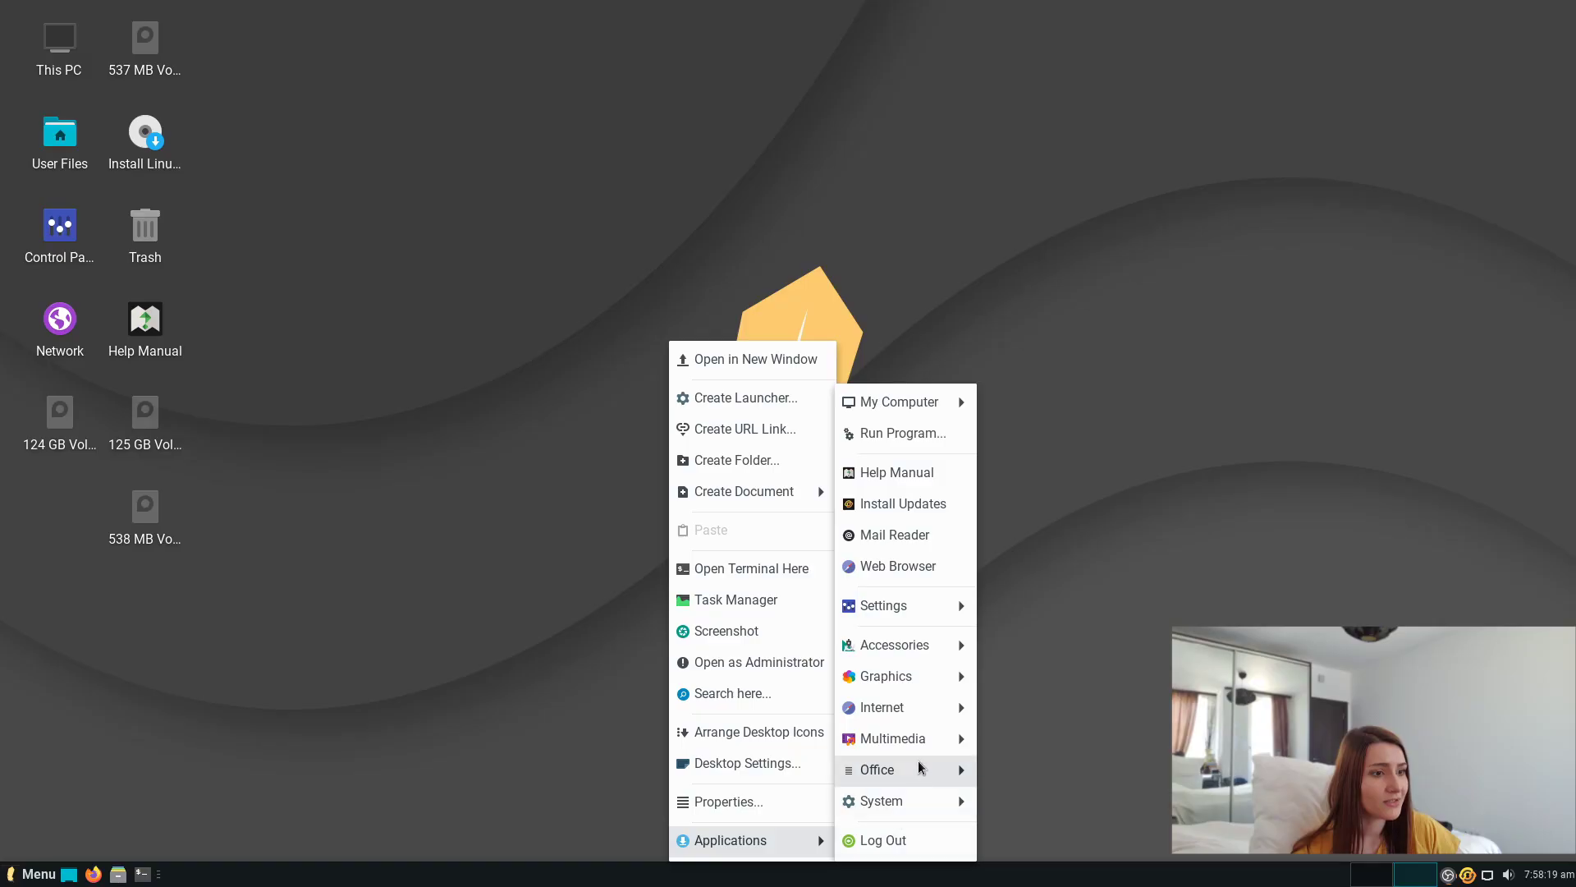
mouse_move(921, 775)
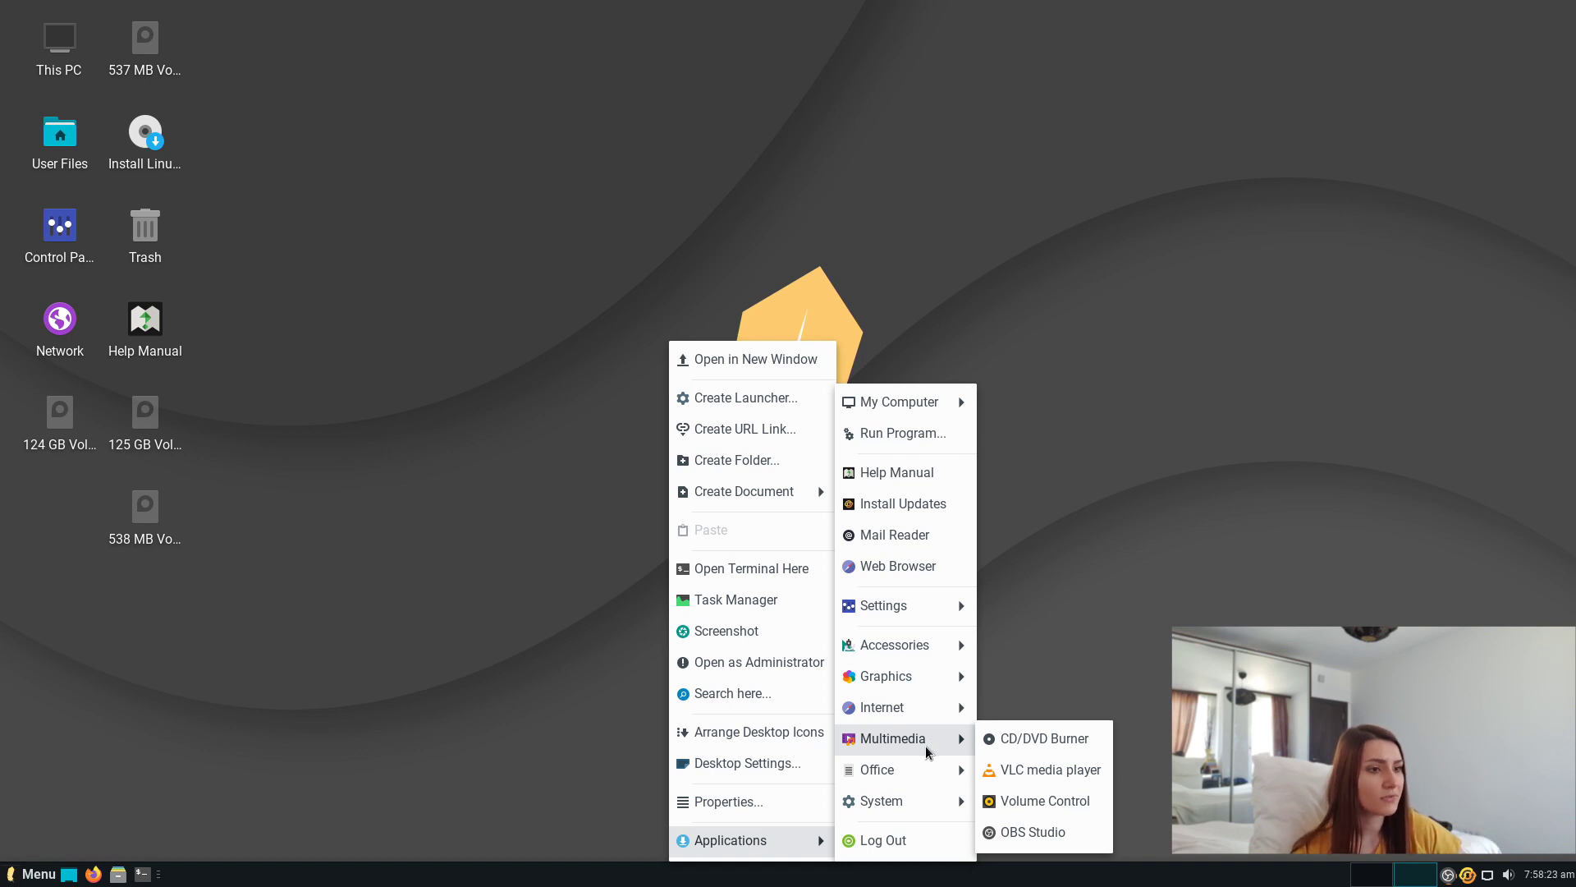
mouse_move(932, 713)
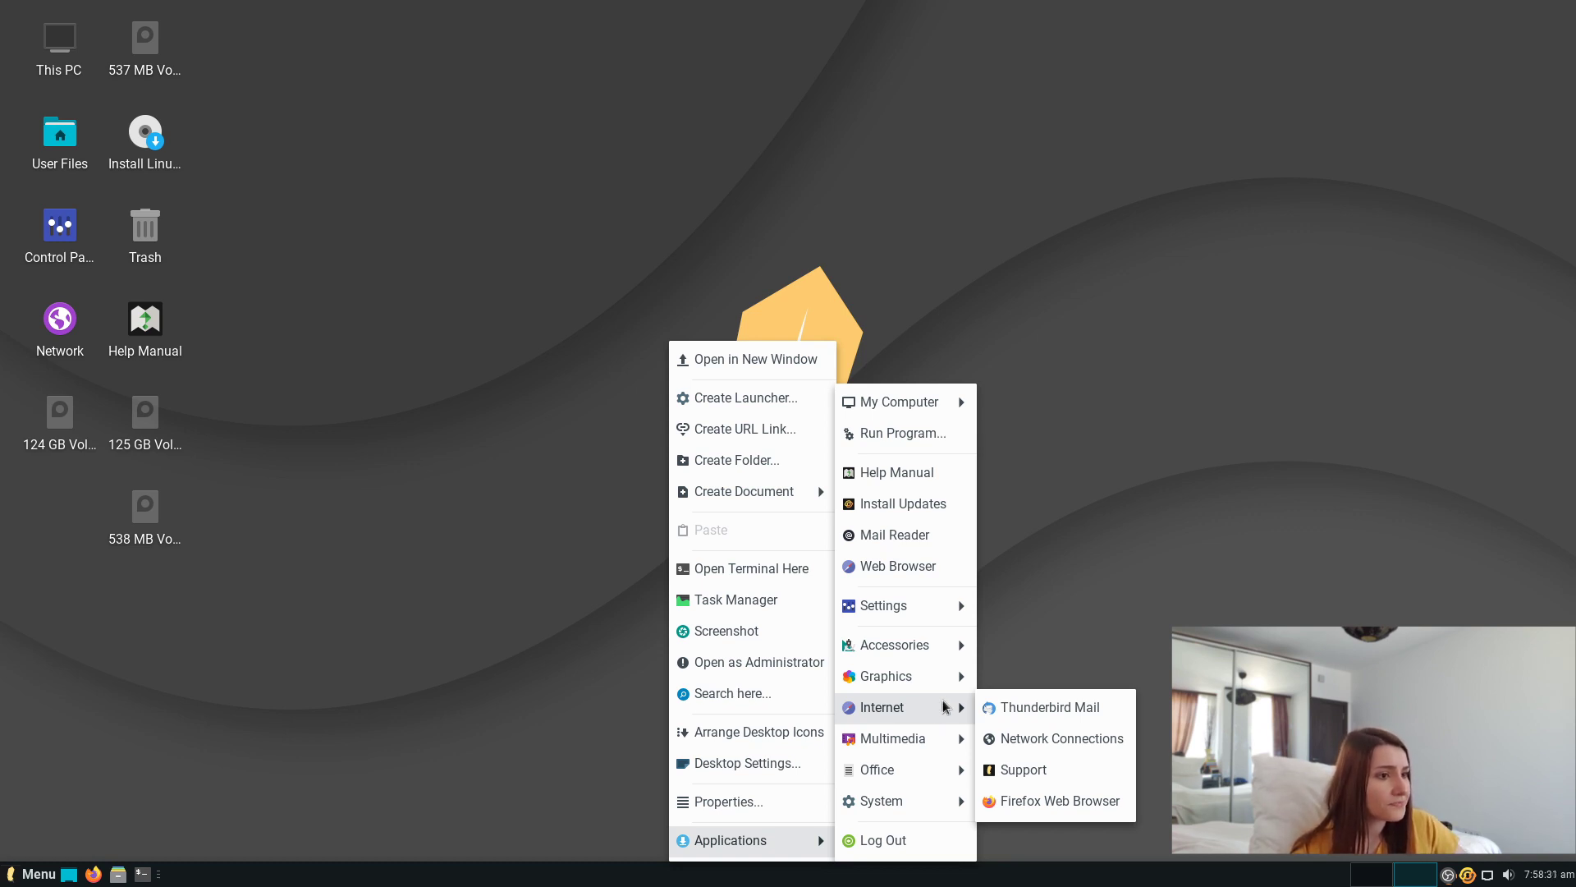
mouse_move(936, 653)
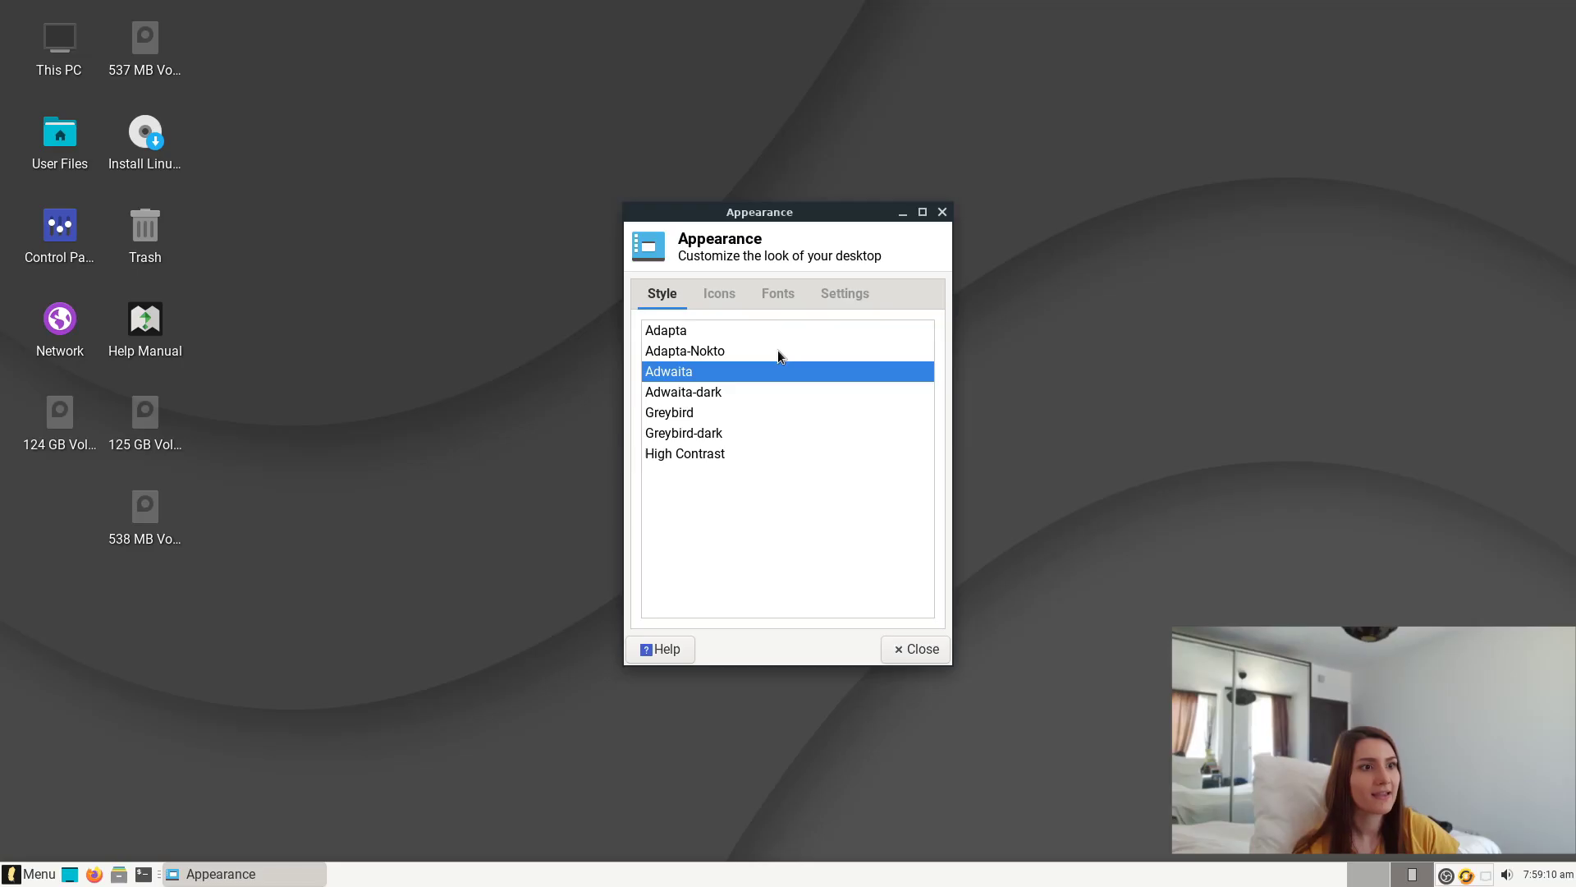
Preview the Adapta-Nokto, Adwaita, Adwaita-dark, Greybird, Greybird-dark and High Contrast desktop styles in the Appearance settings.
left_click(774, 348)
left_click(750, 367)
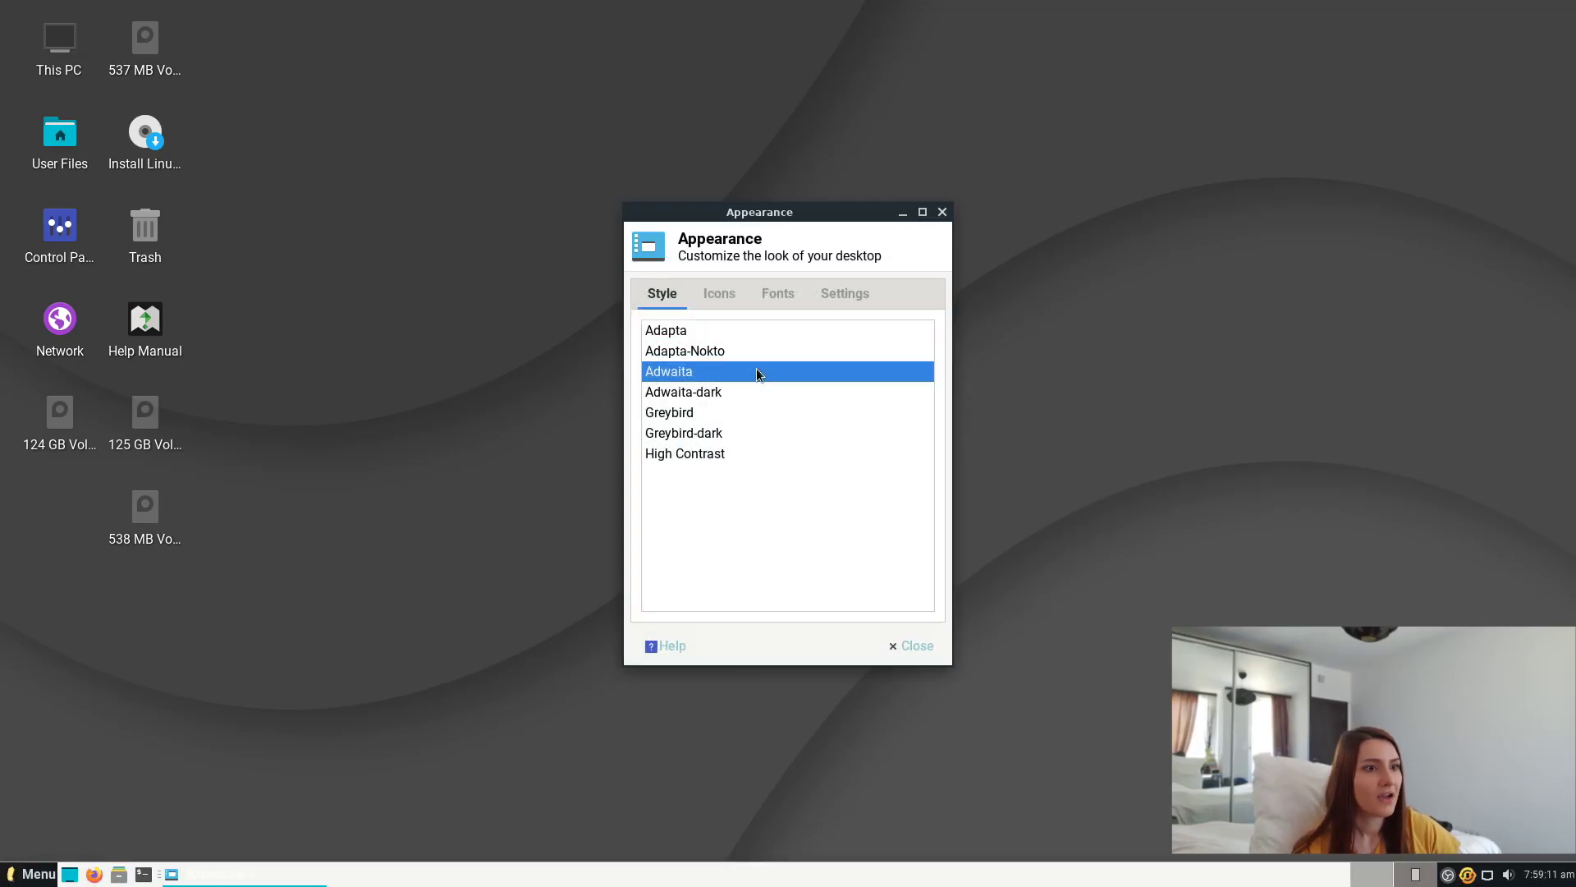
left_click(743, 394)
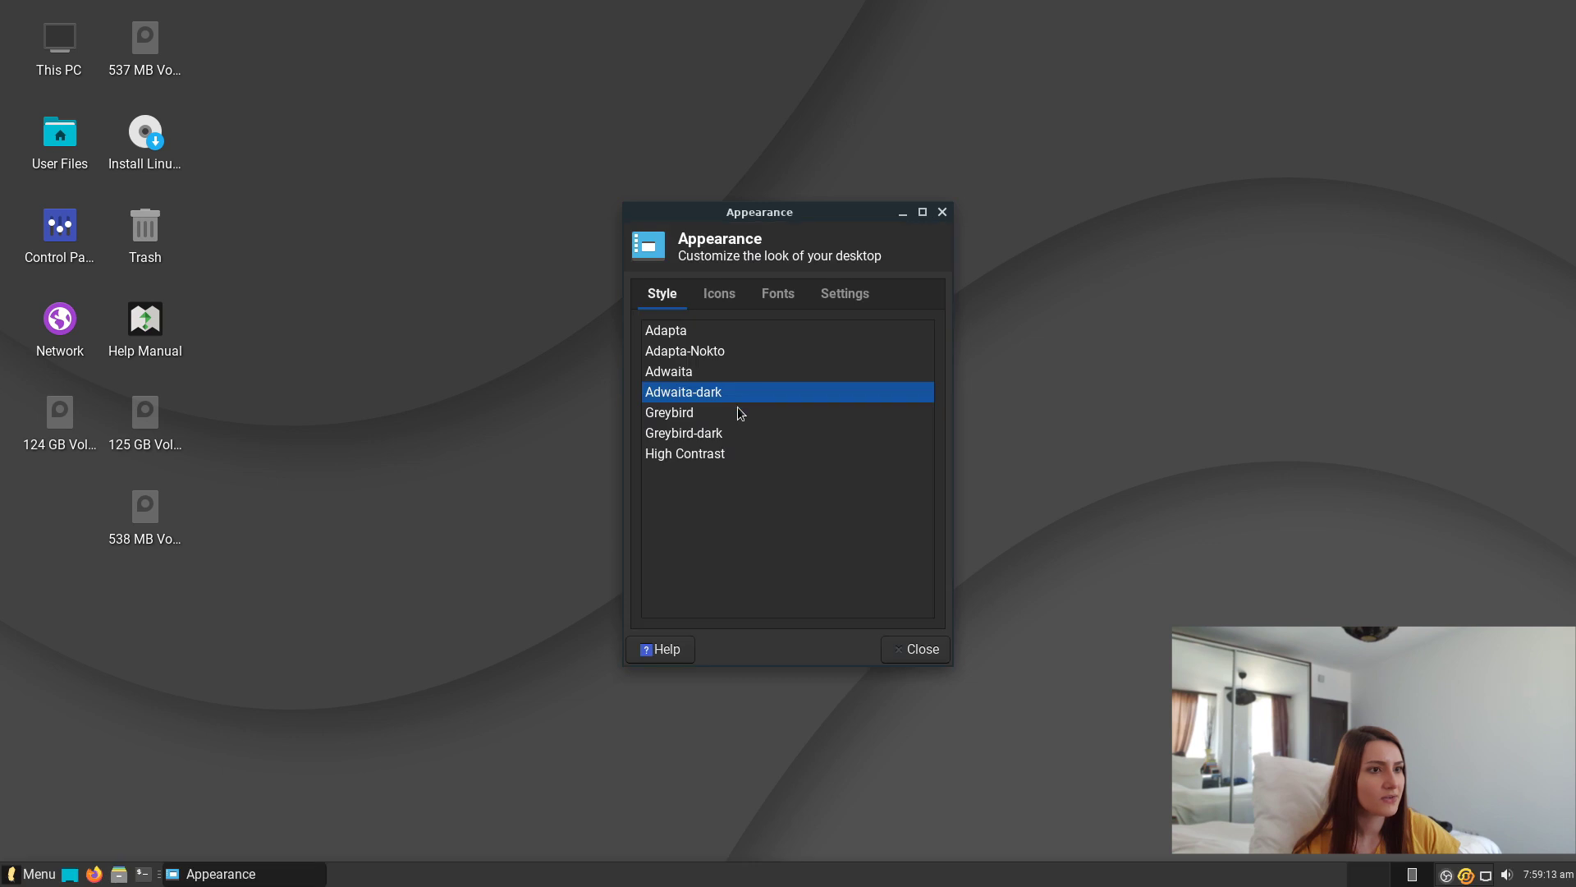
left_click(740, 413)
left_click(738, 429)
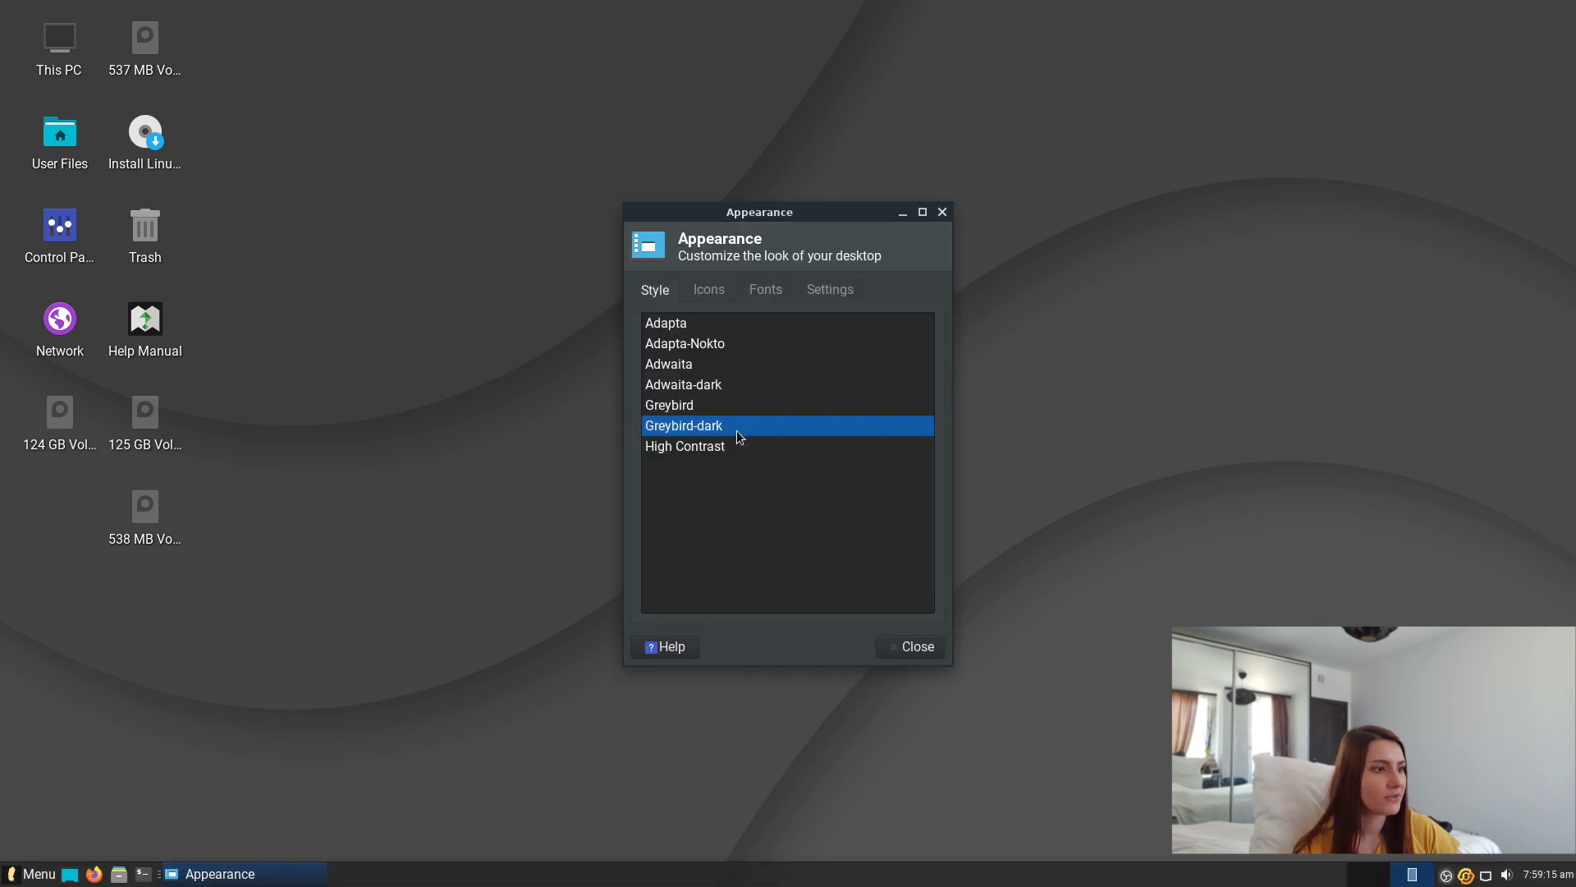
left_click(723, 449)
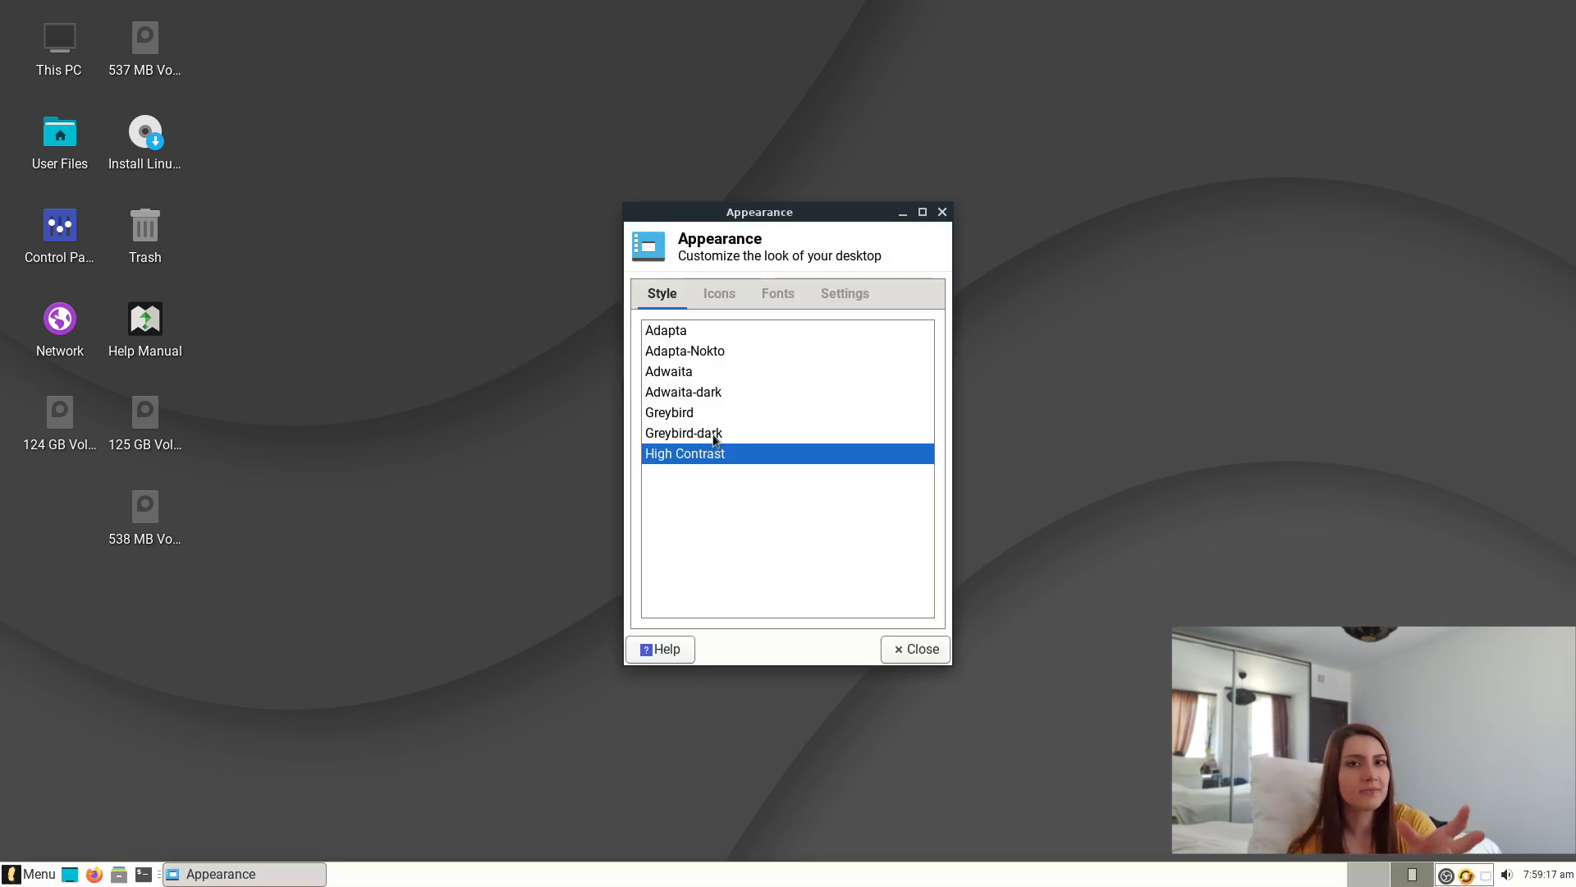
Compare the Greybird-dark, High Contrast, Greybird, Adwaita-dark and Adwaita styles again, and finish with the Adapta-Nokto style.
left_click(716, 435)
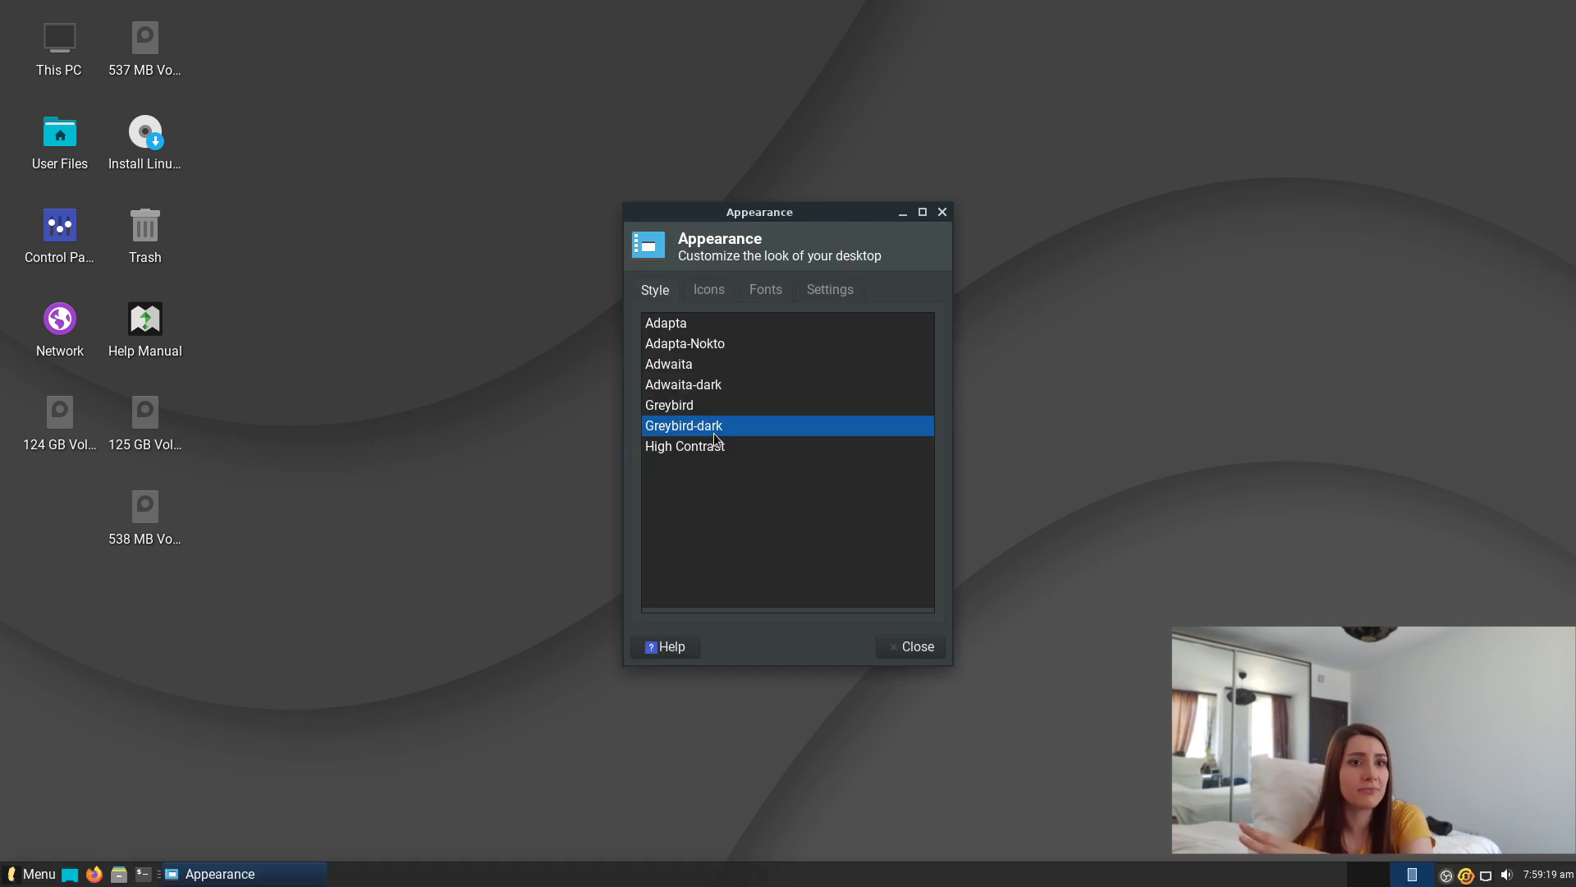
left_click(719, 448)
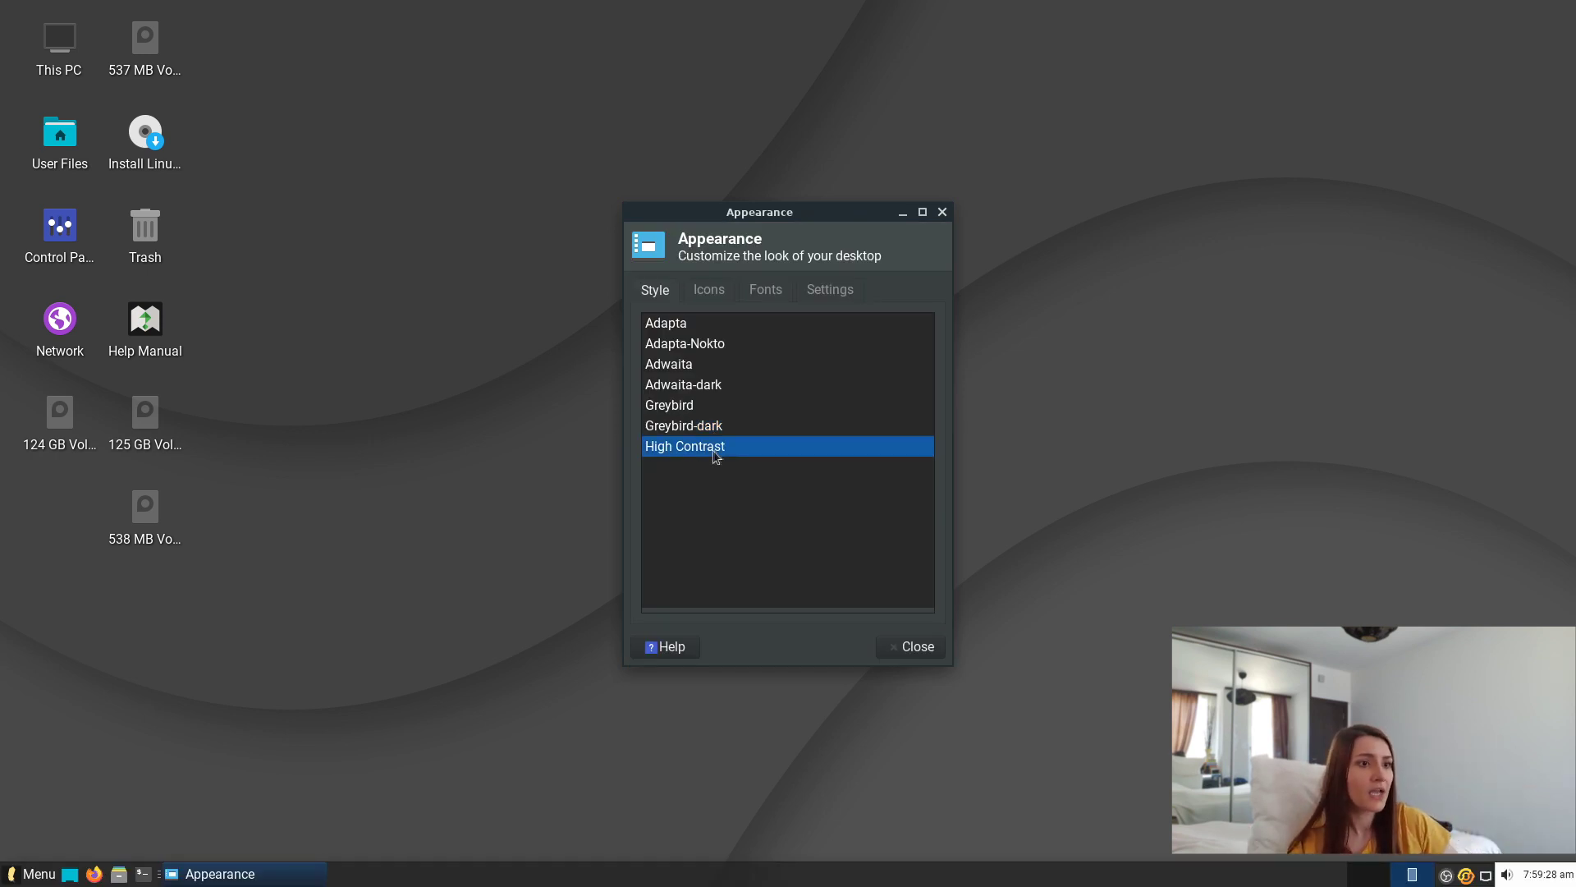
left_click(693, 414)
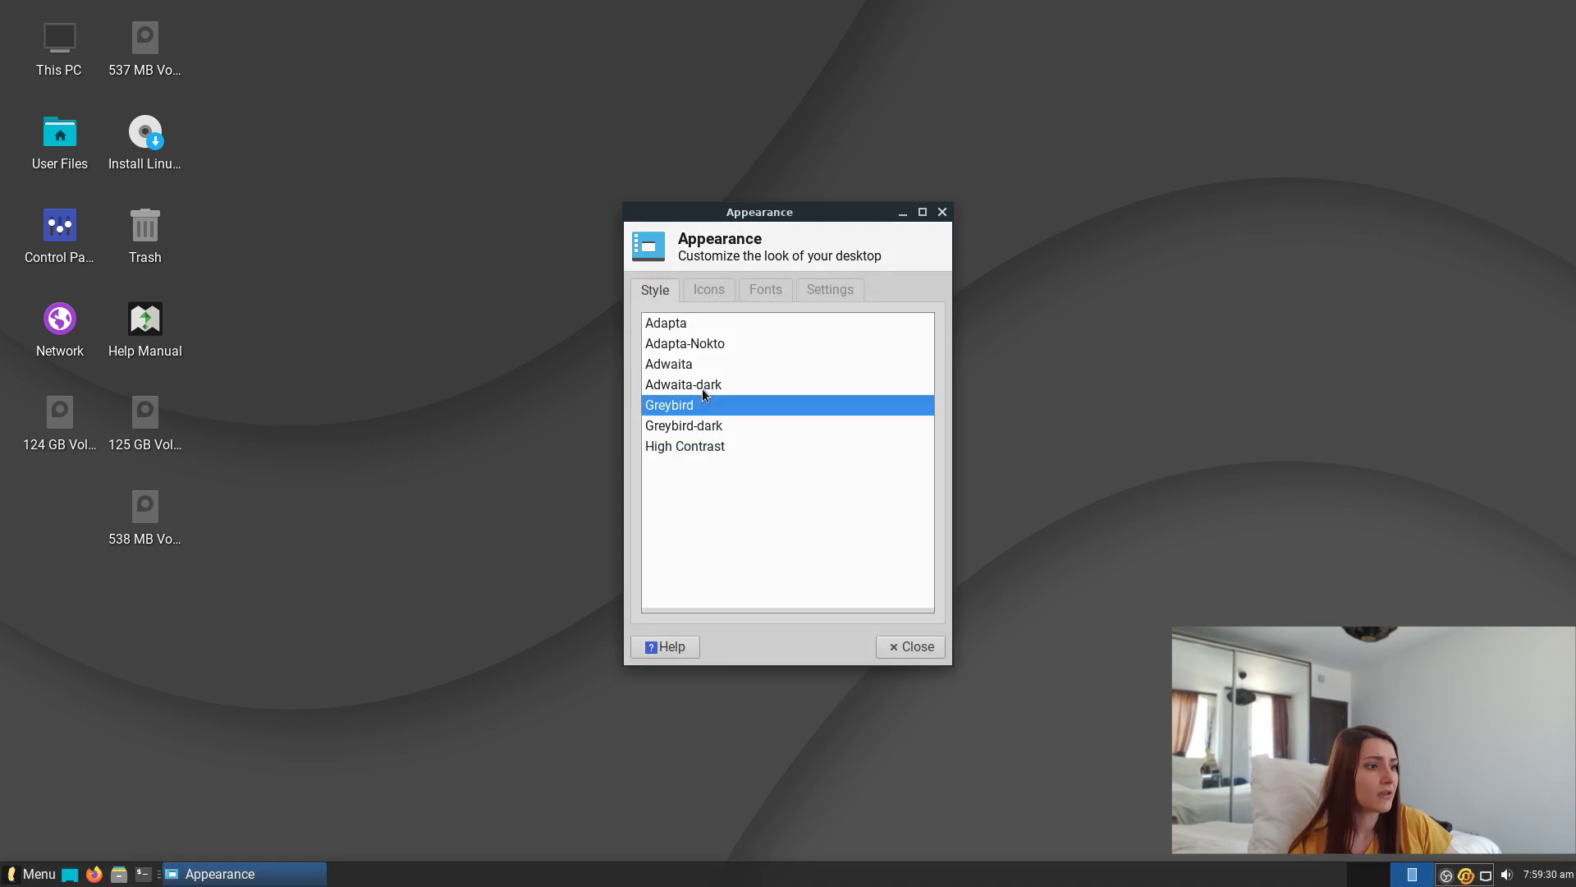
left_click(704, 386)
left_click(711, 371)
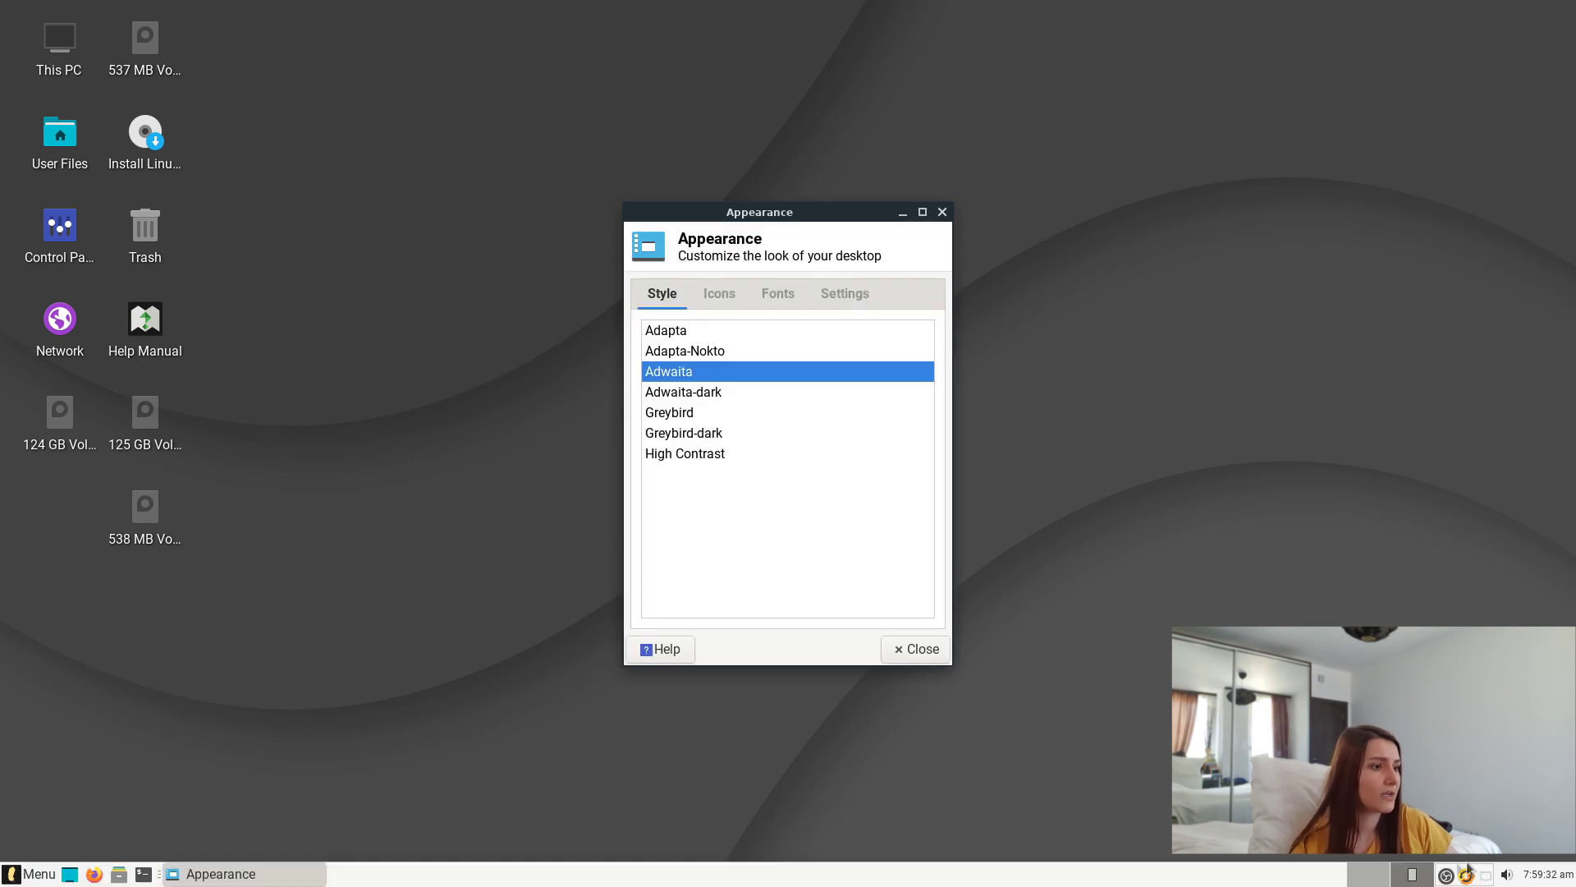
left_click(791, 351)
Try several icon themes, including HighContrast, Papirus and Papirus-Adapta, on the desktop.
left_click(708, 291)
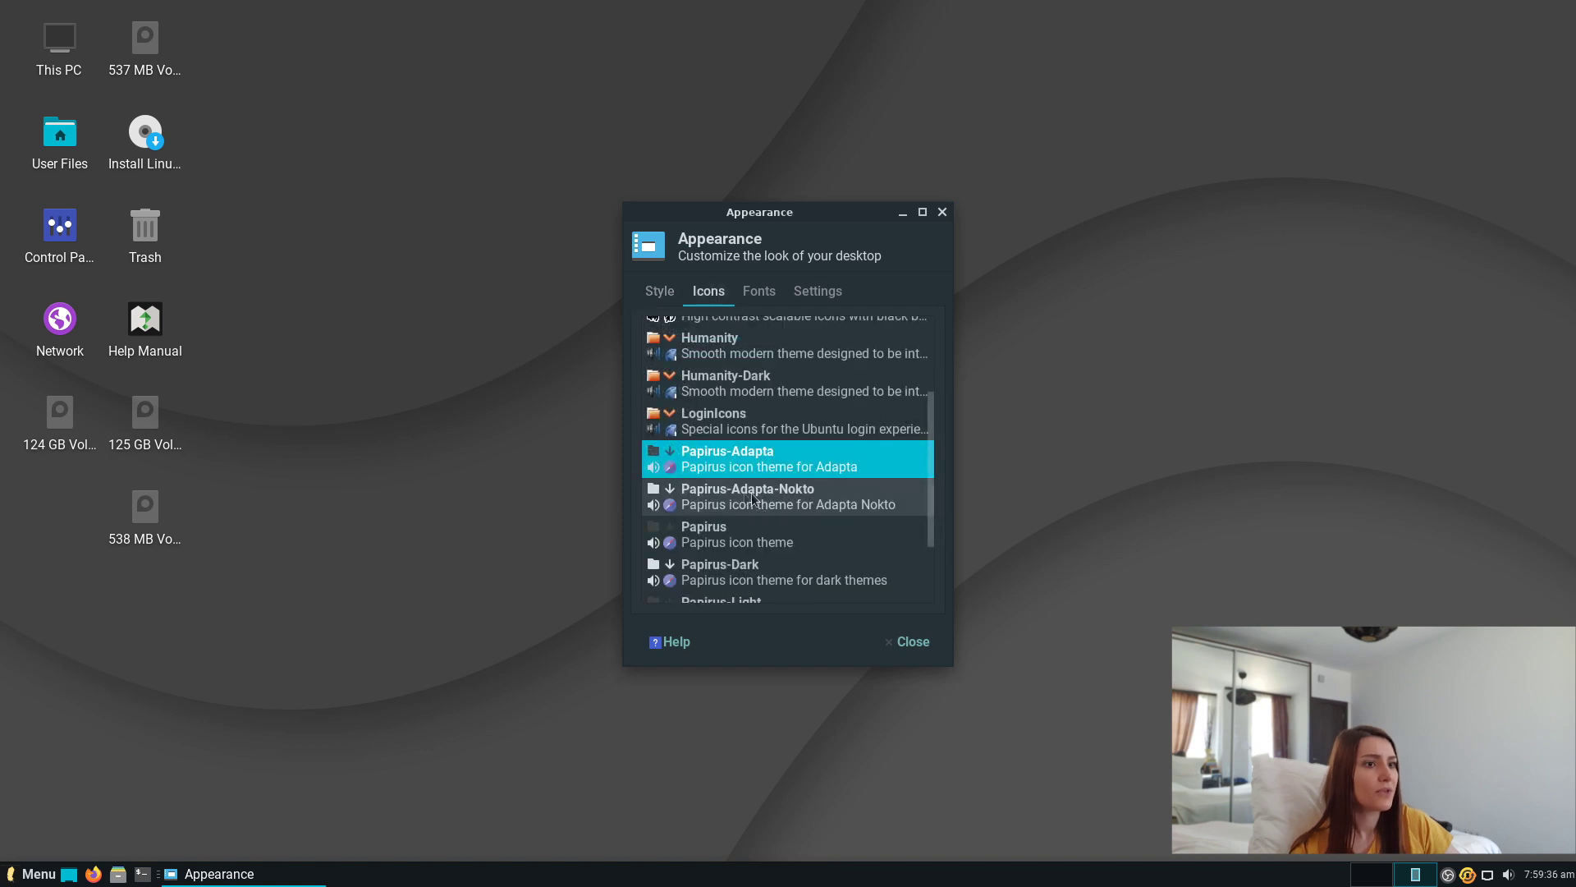
scroll(743, 525, "up", 3)
left_click(754, 435)
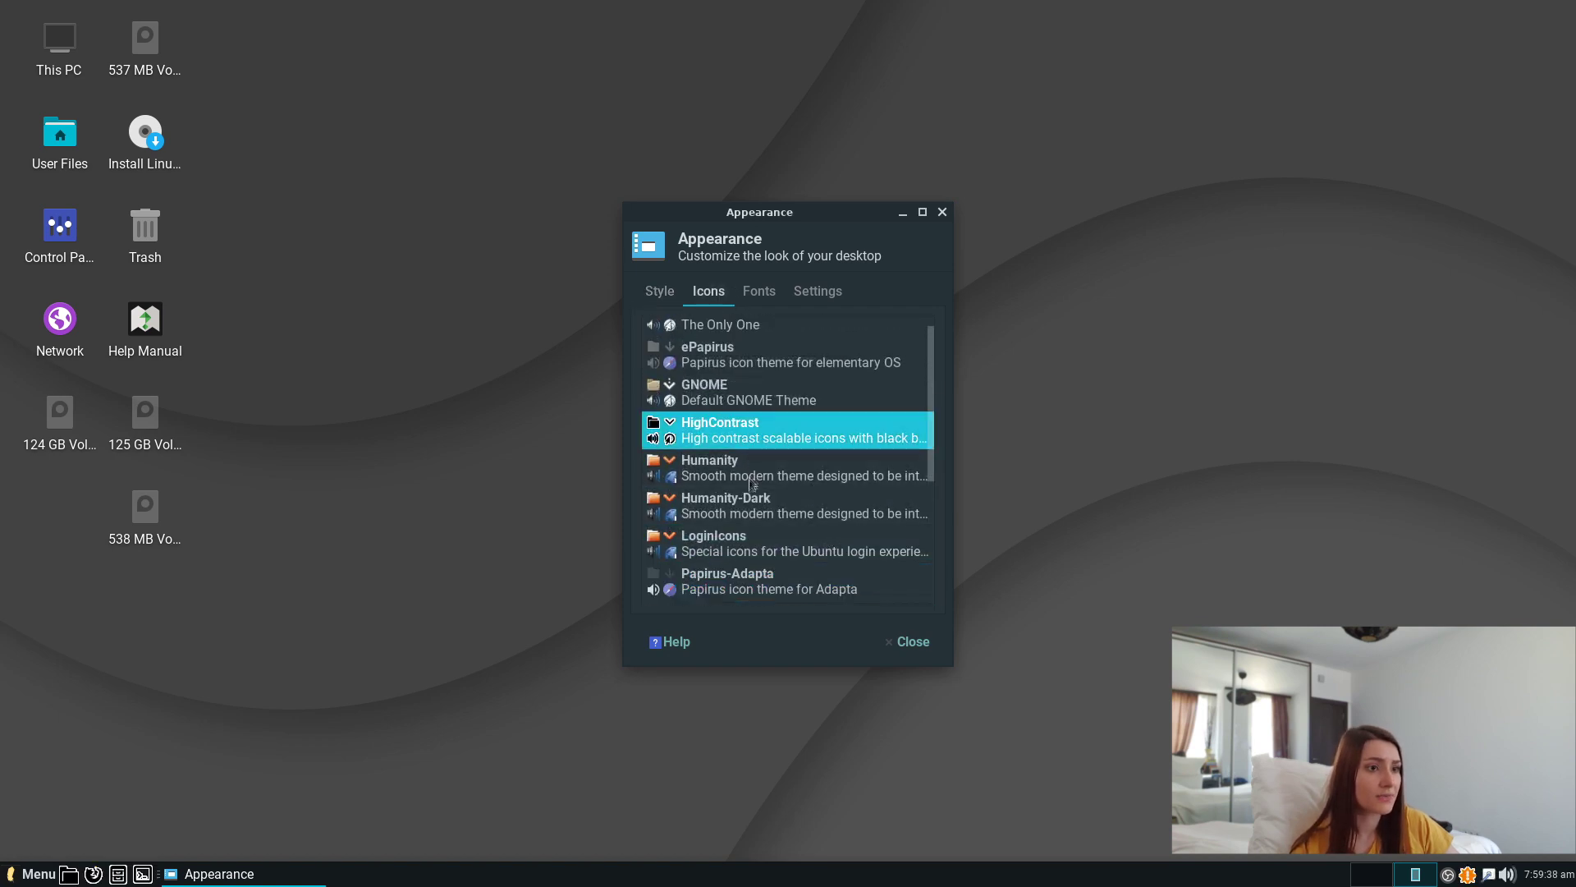
left_click(752, 472)
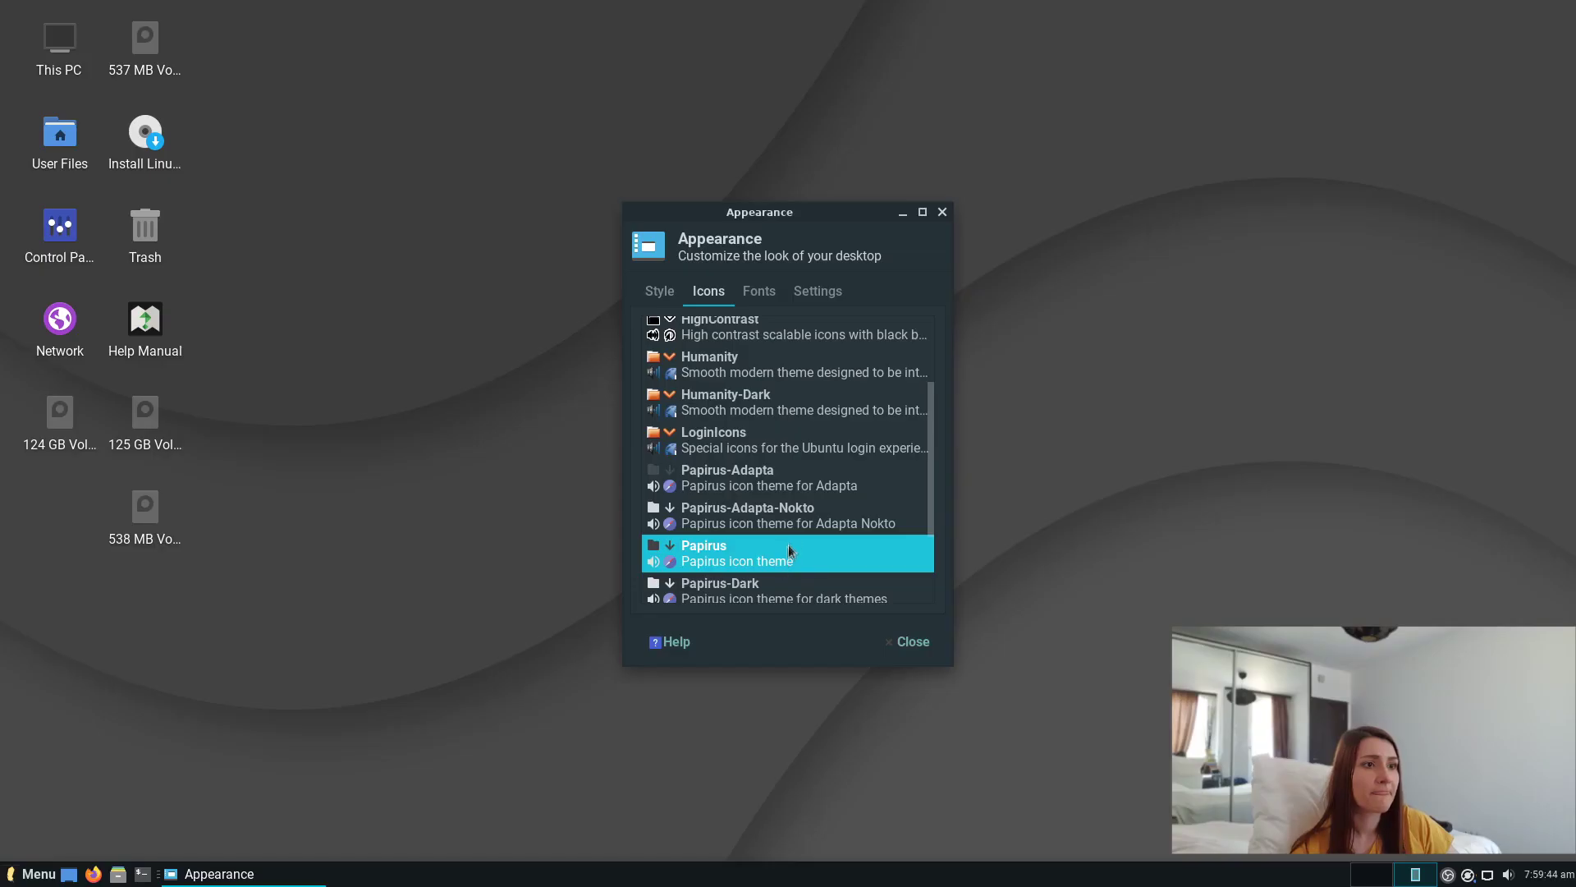
left_click(809, 507)
left_click(811, 466)
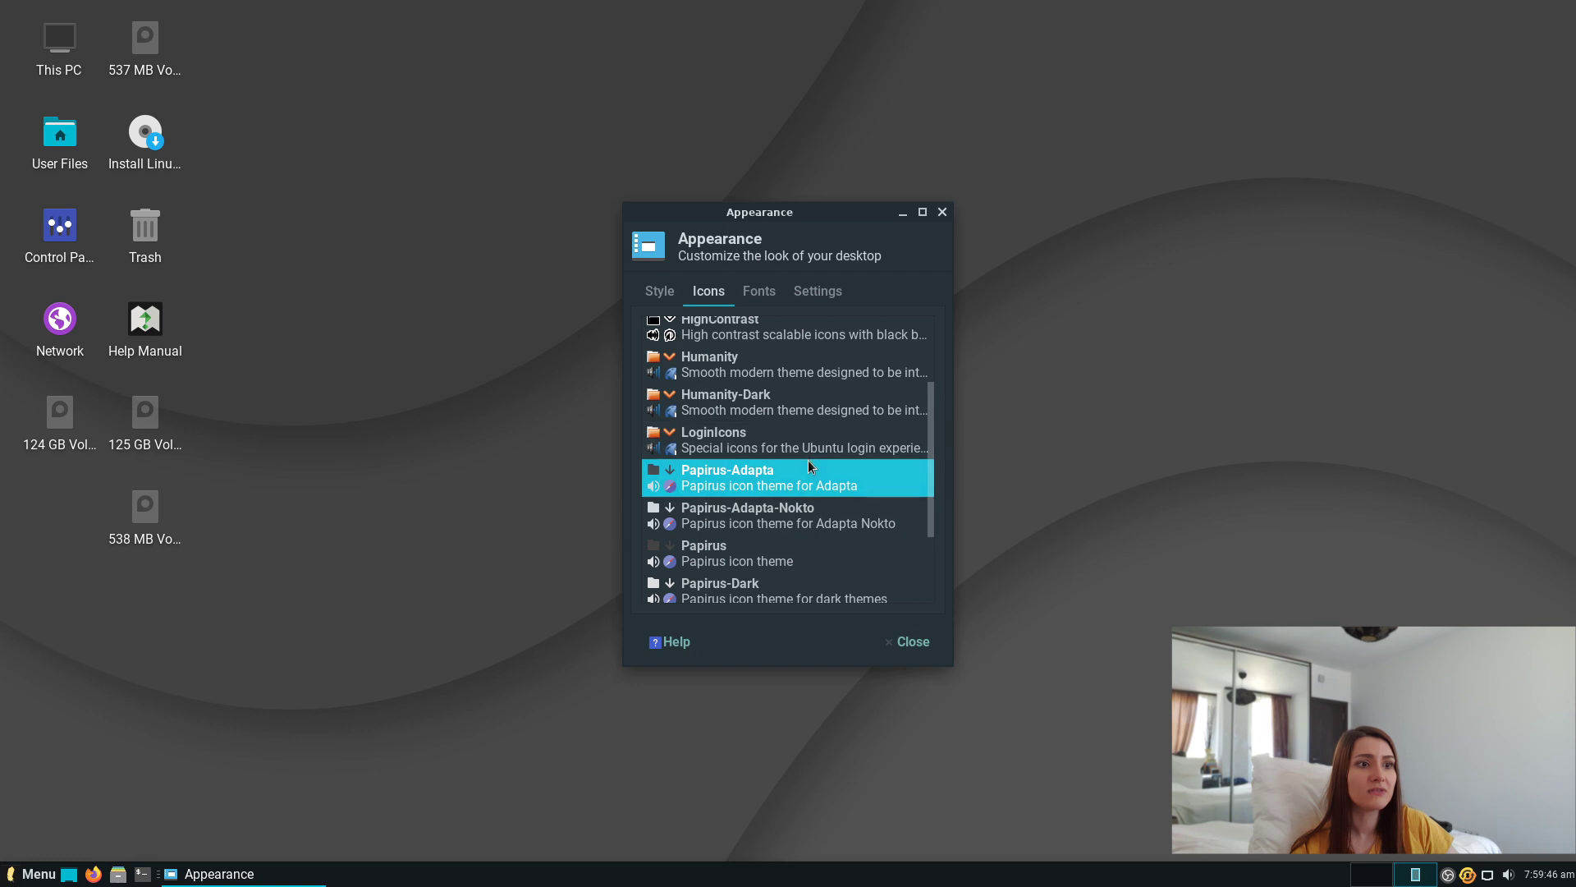
Try the Papirus-Dark icon theme and settle on the HighContrast icon theme.
left_click(756, 580)
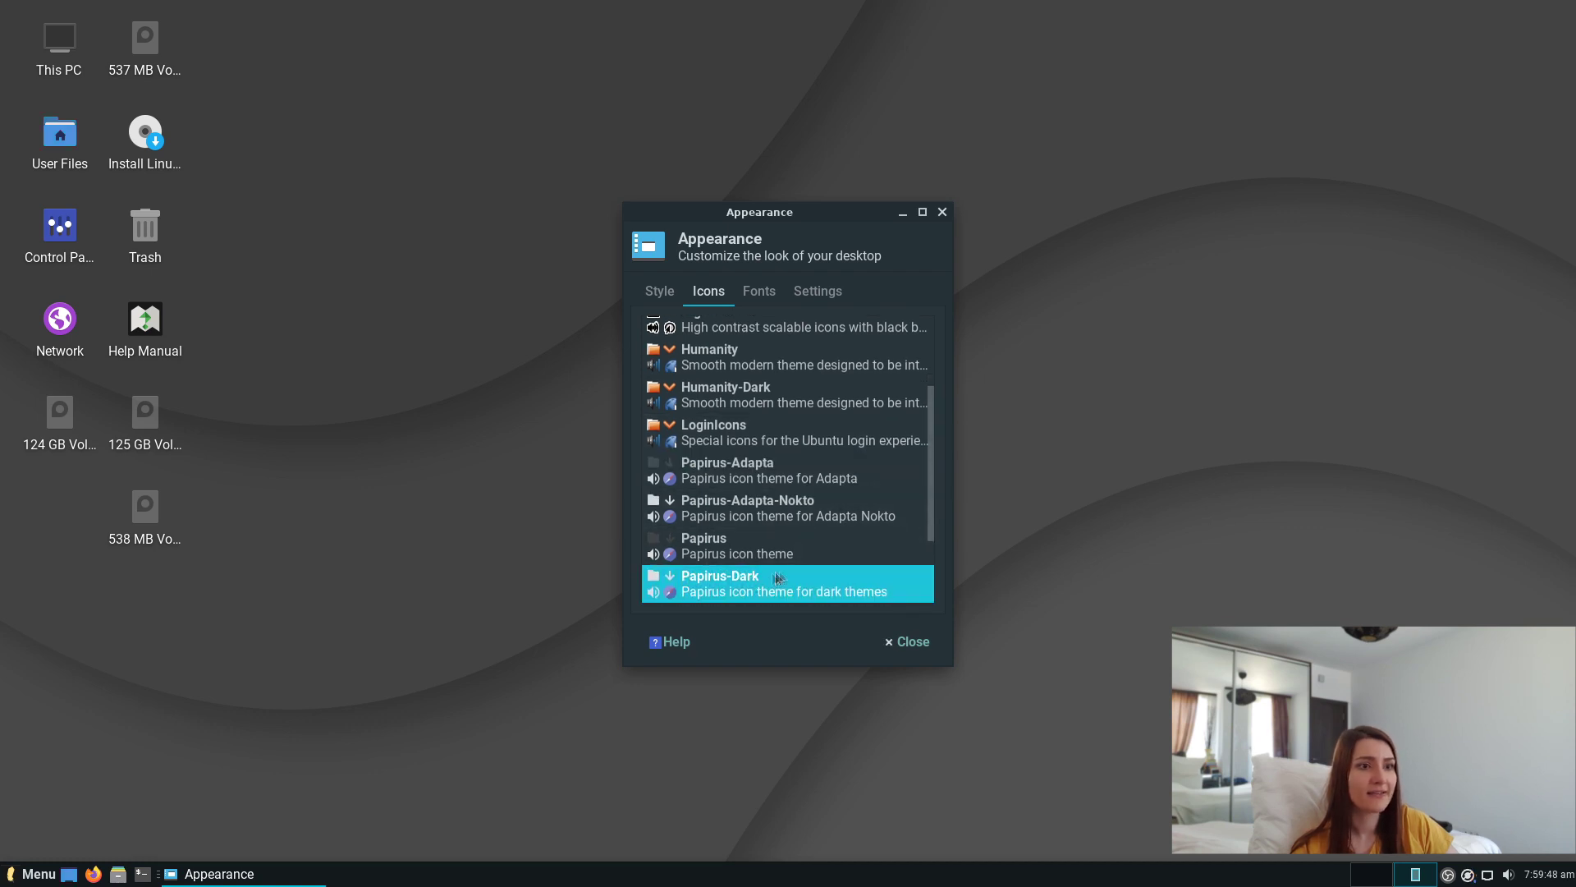
scroll(878, 551, "up", 1)
left_click(739, 359)
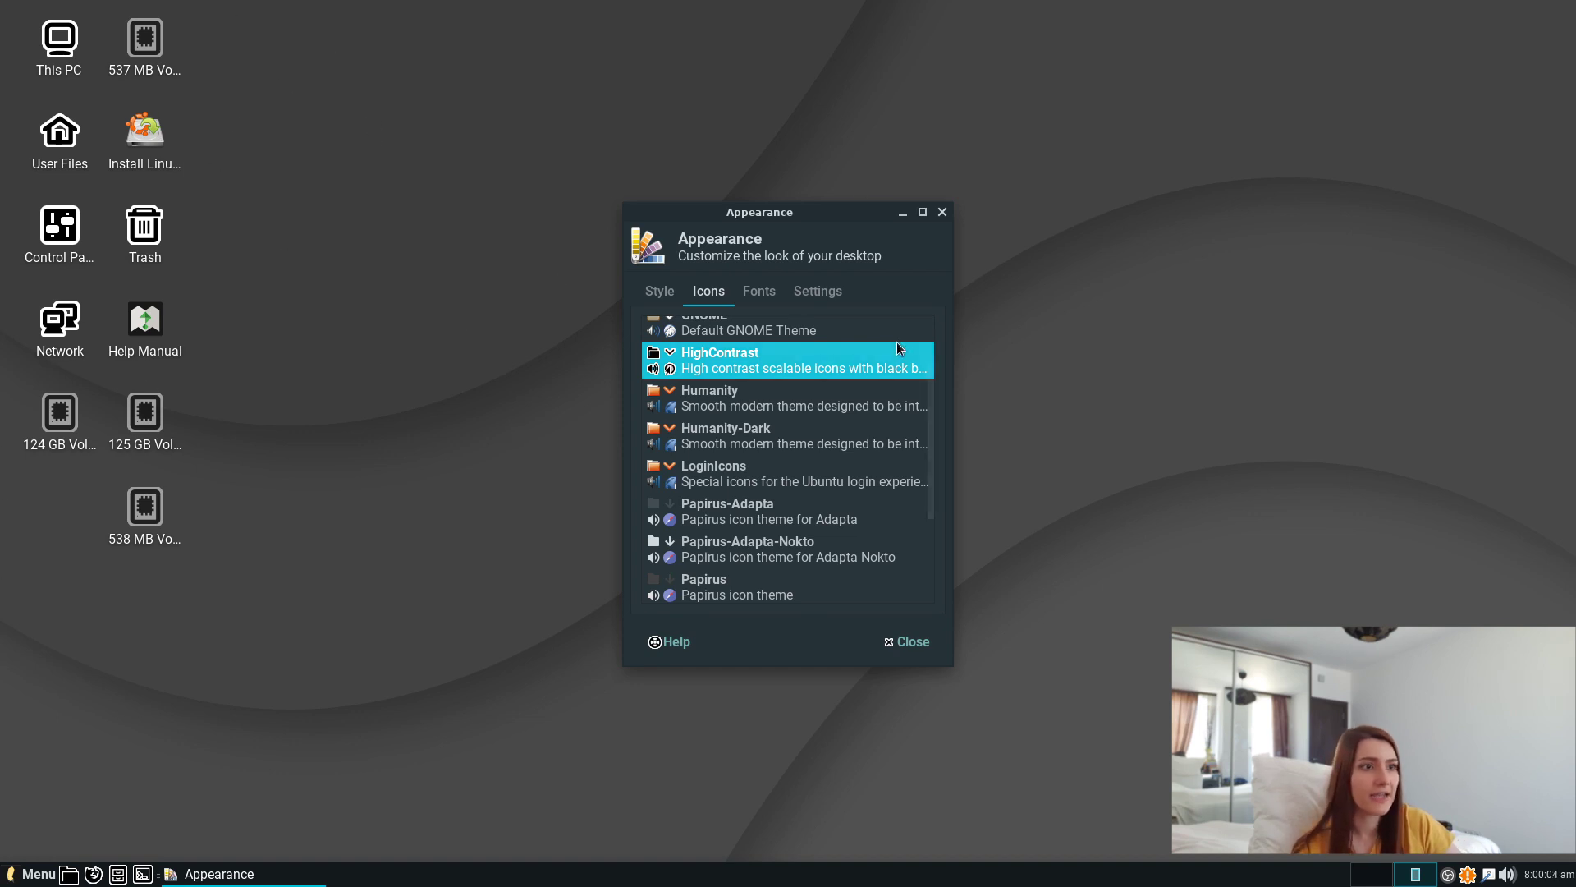
Review the font rendering and DPI options and the available toolbar styles, keeping the toolbar style as Icons.
left_click(758, 290)
scroll(866, 380, "down", 1)
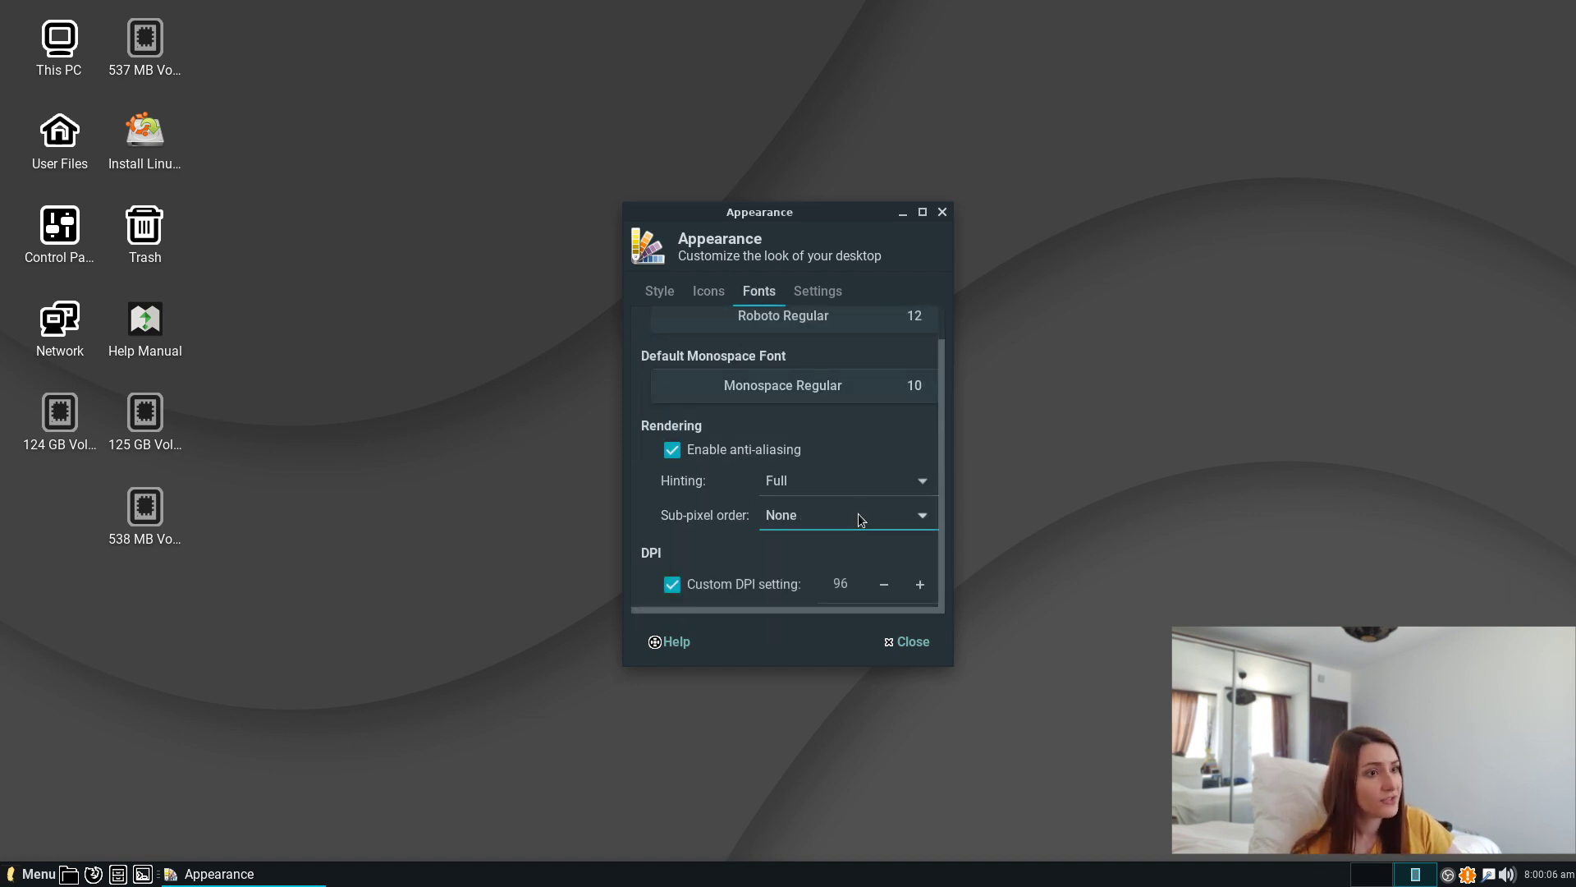
left_click(817, 299)
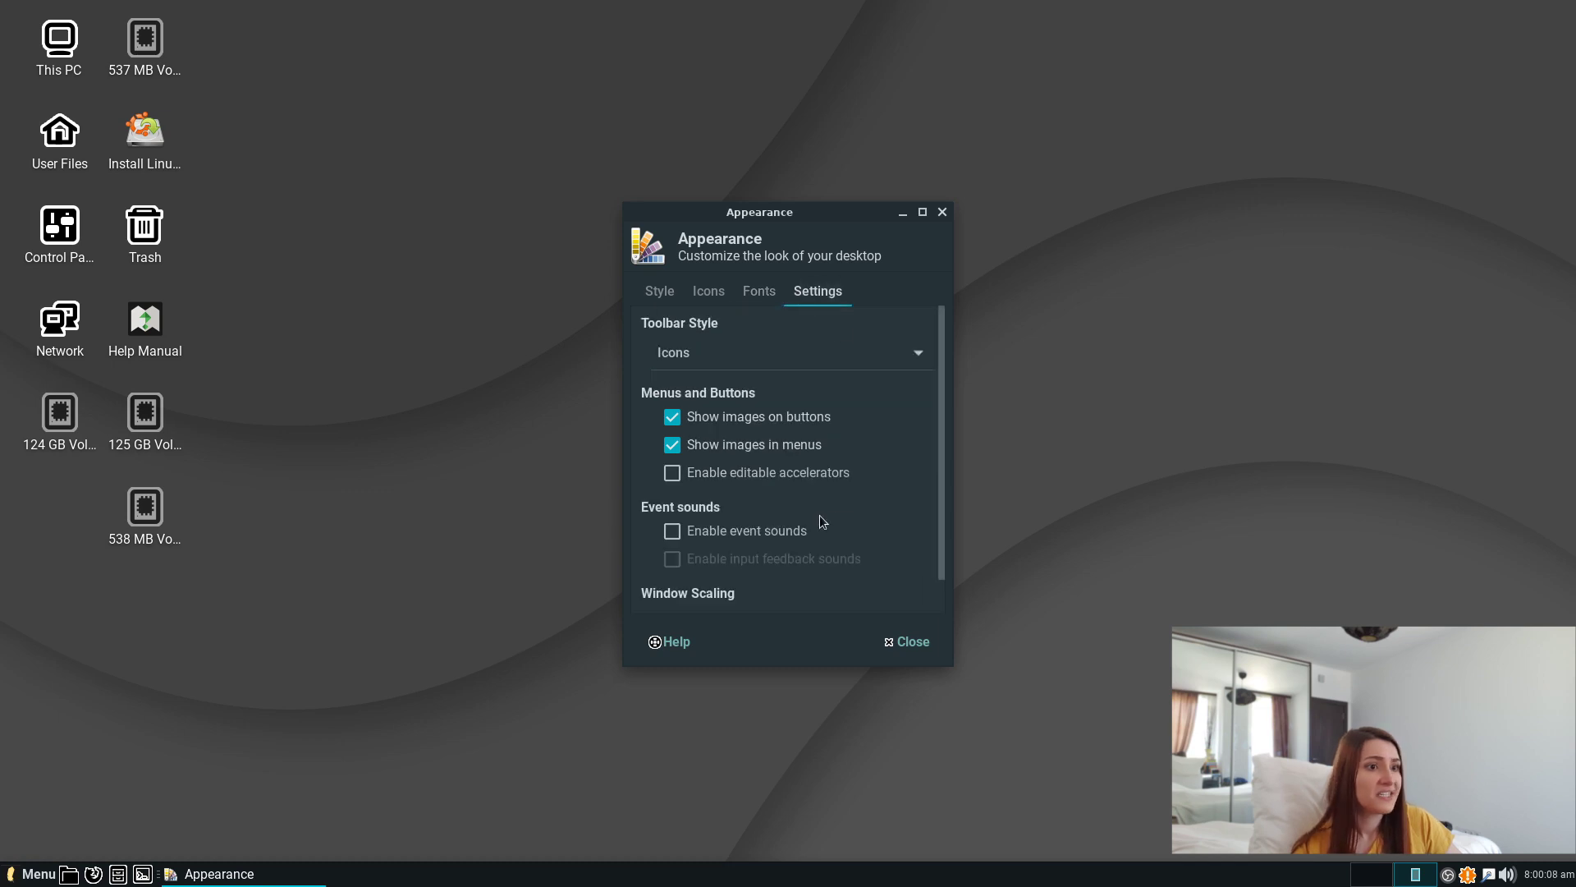
left_click(751, 357)
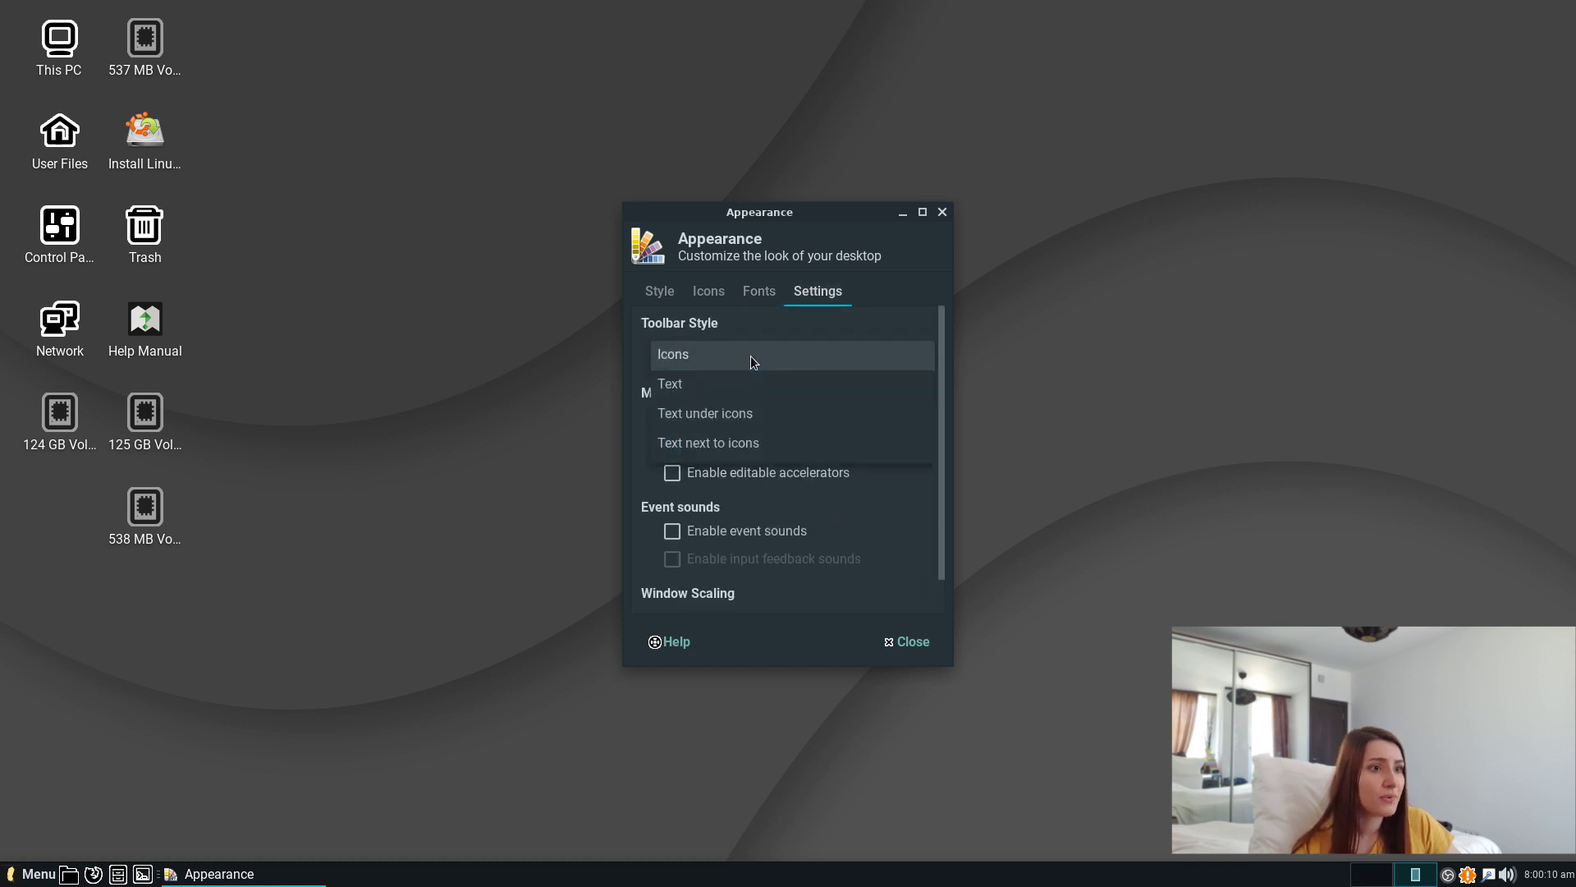
left_click(750, 361)
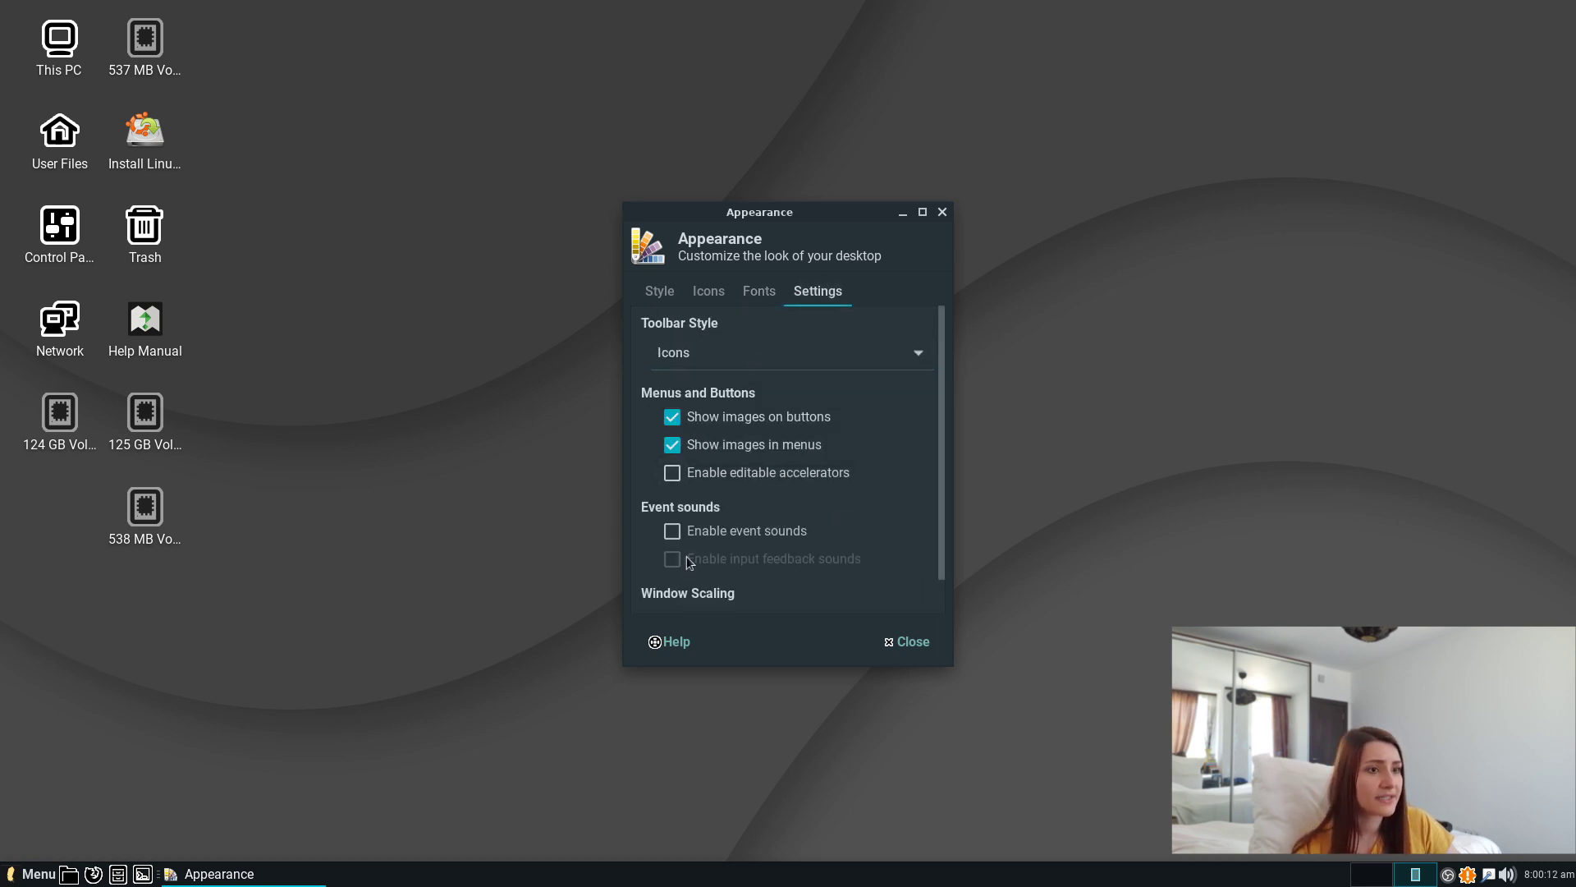
Try doubling the window scaling, return it to 1x (no scaling), and close the Appearance settings.
scroll(775, 563, "down", 3)
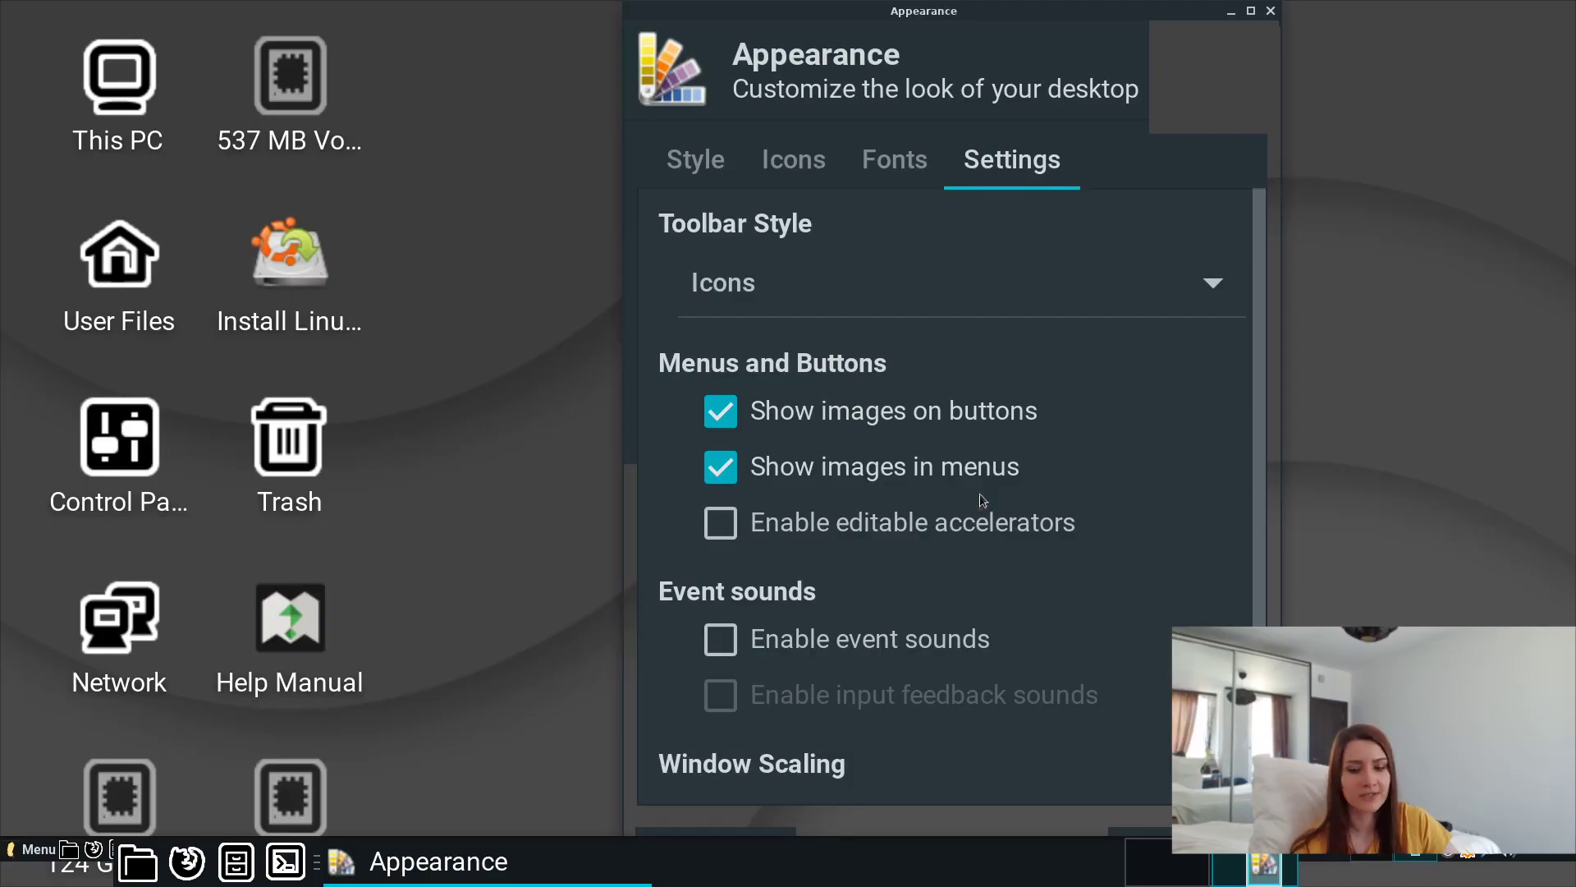
scroll(978, 502, "down", 1)
left_click(784, 760)
left_click(841, 692)
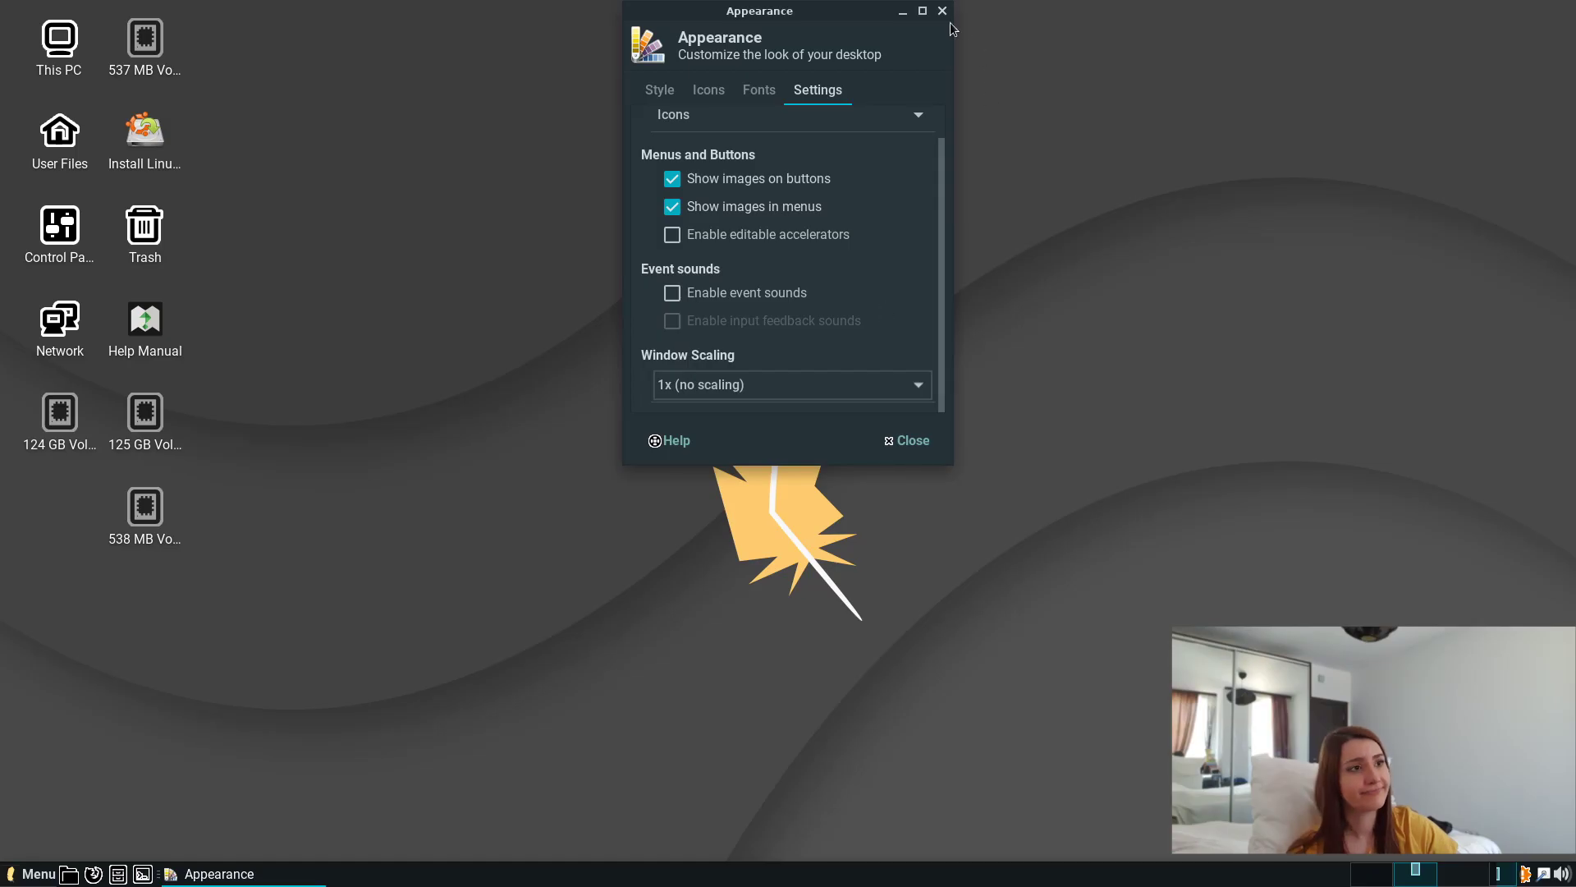
left_click(942, 12)
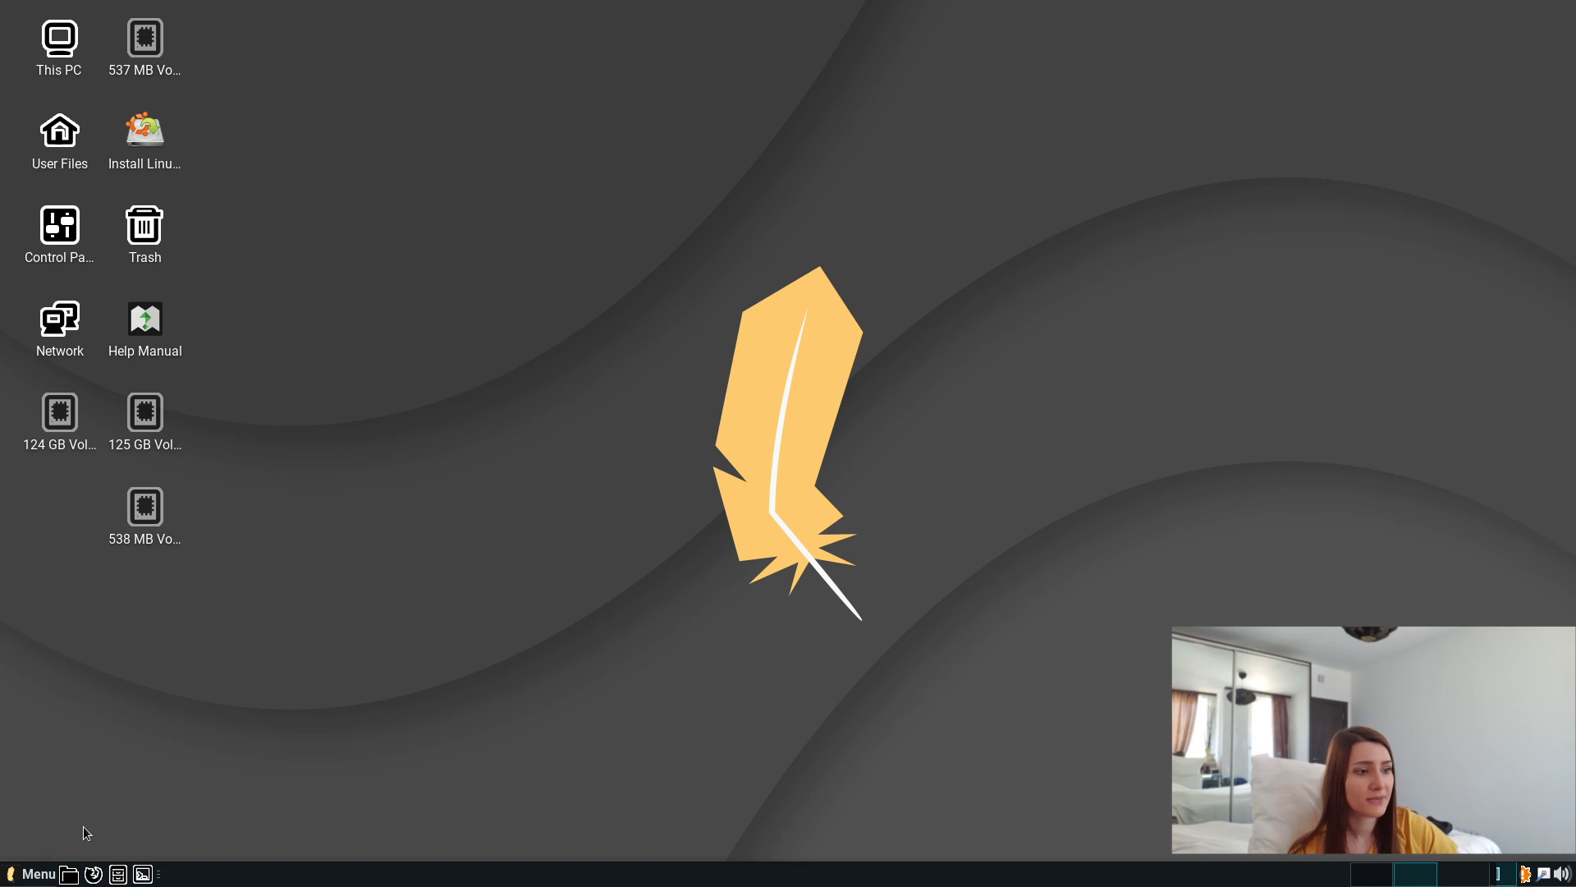
Minimize all windows to show the desktop, view the Linux Lite Search page in Firefox, and close the browser.
left_click(80, 880)
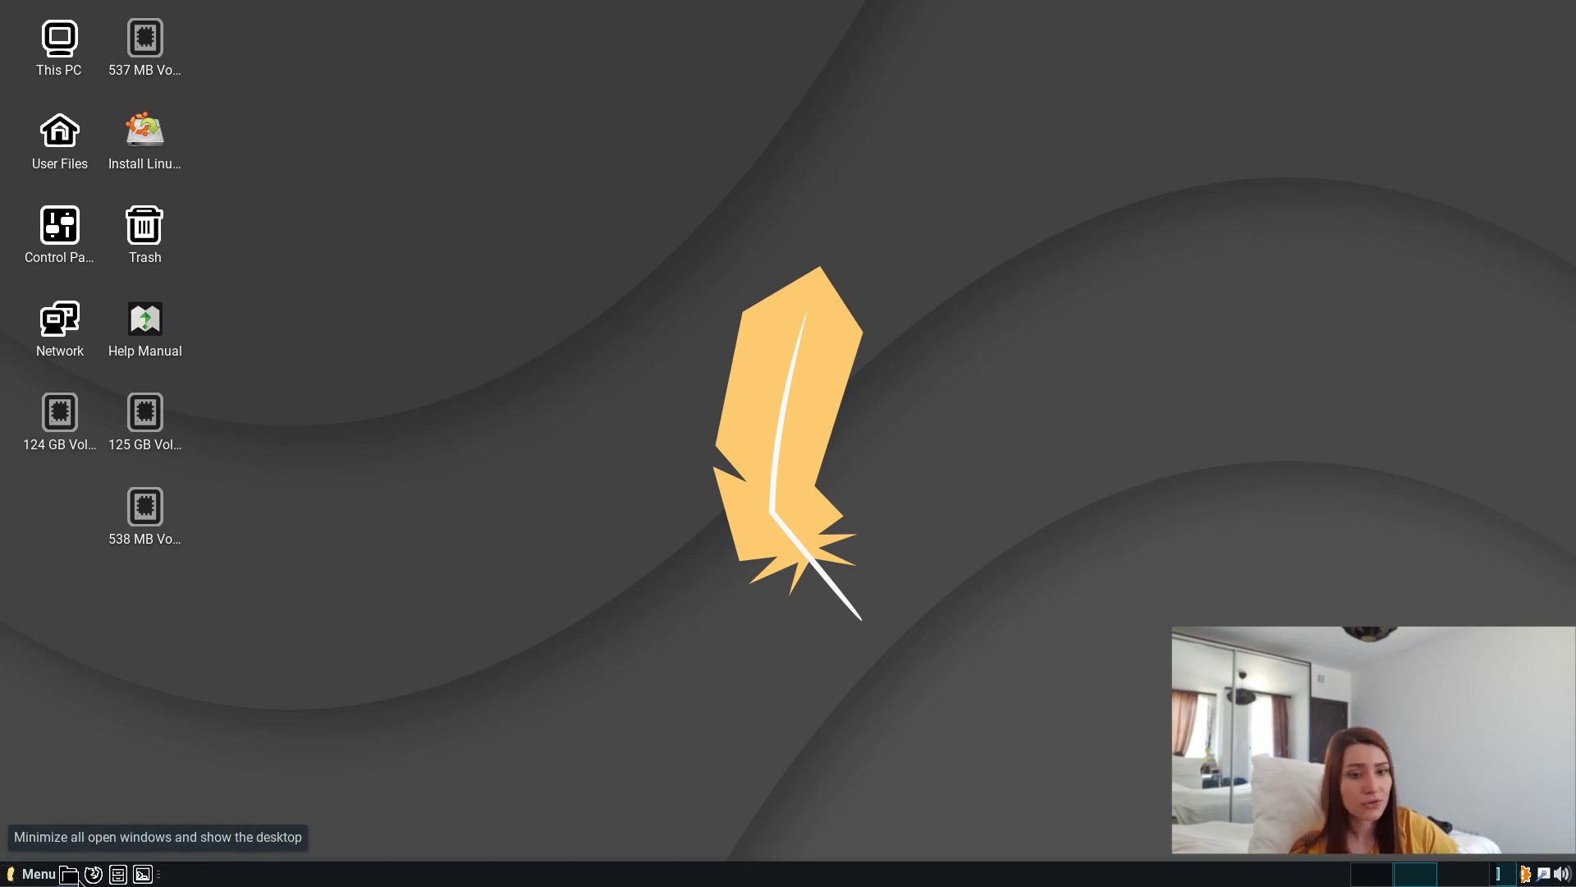
left_click(80, 879)
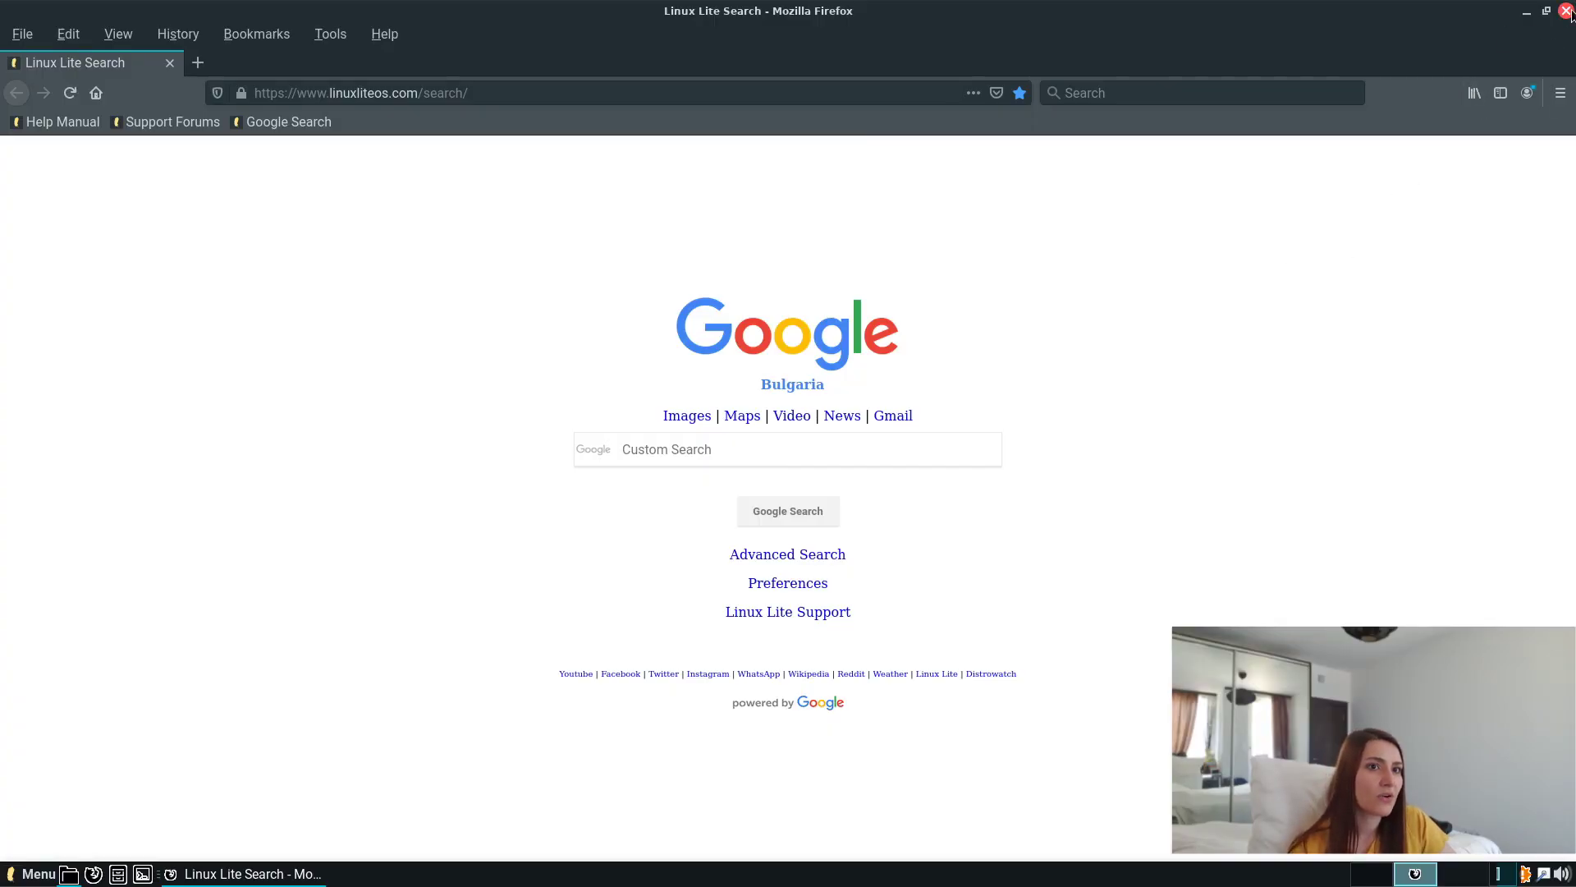
left_click(1566, 11)
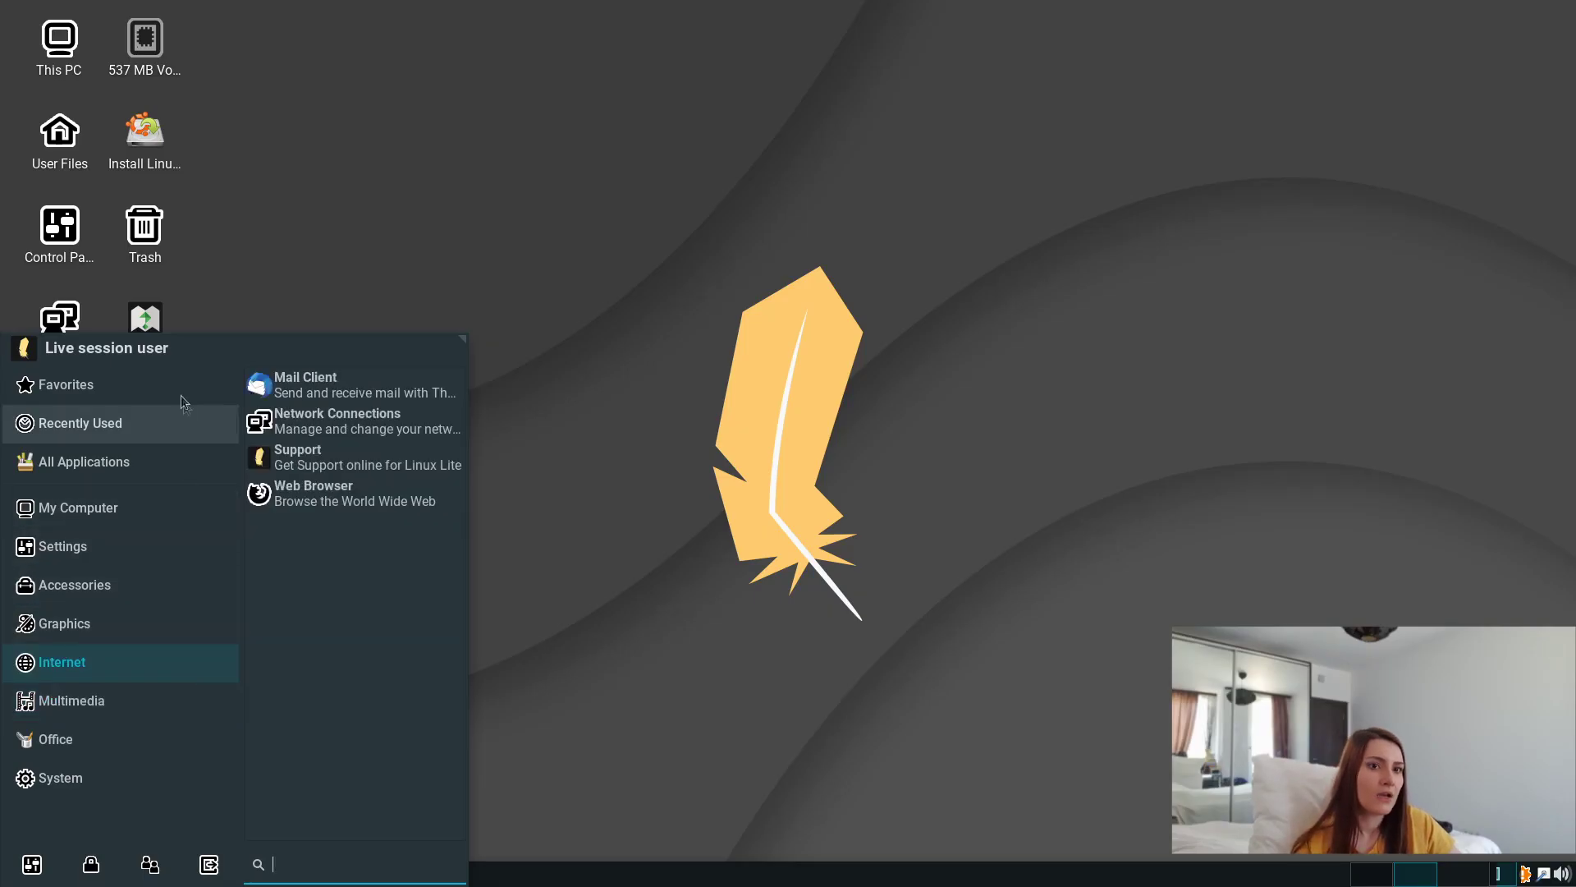
Browse the Favorites, Recently Used, My Computer and Settings categories among the system's applications.
left_click(181, 394)
left_click(172, 425)
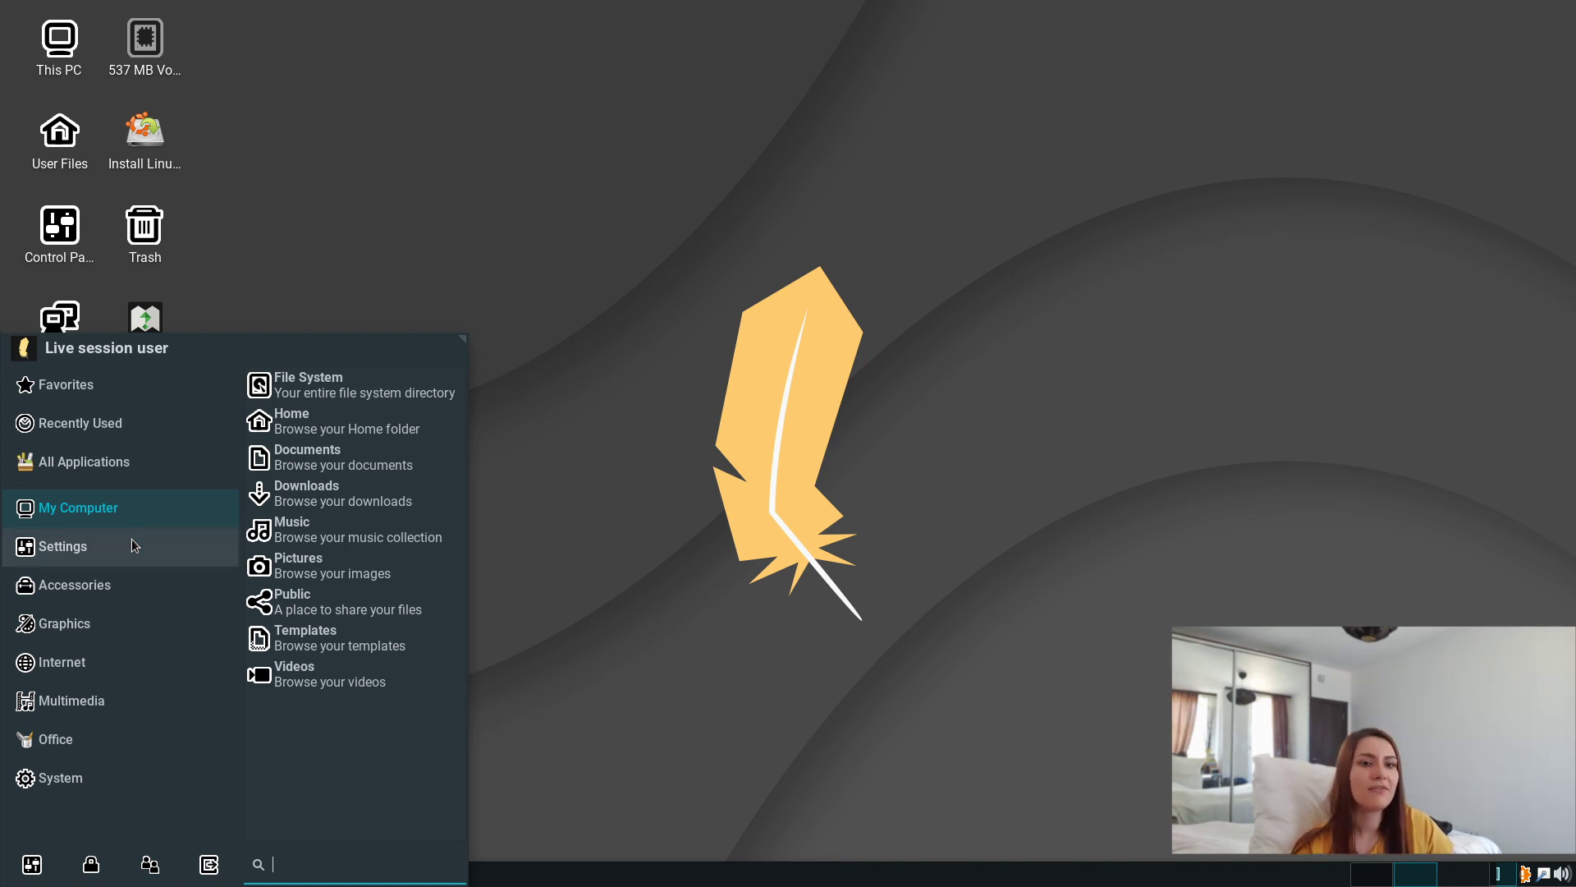
left_click(131, 538)
left_click(149, 515)
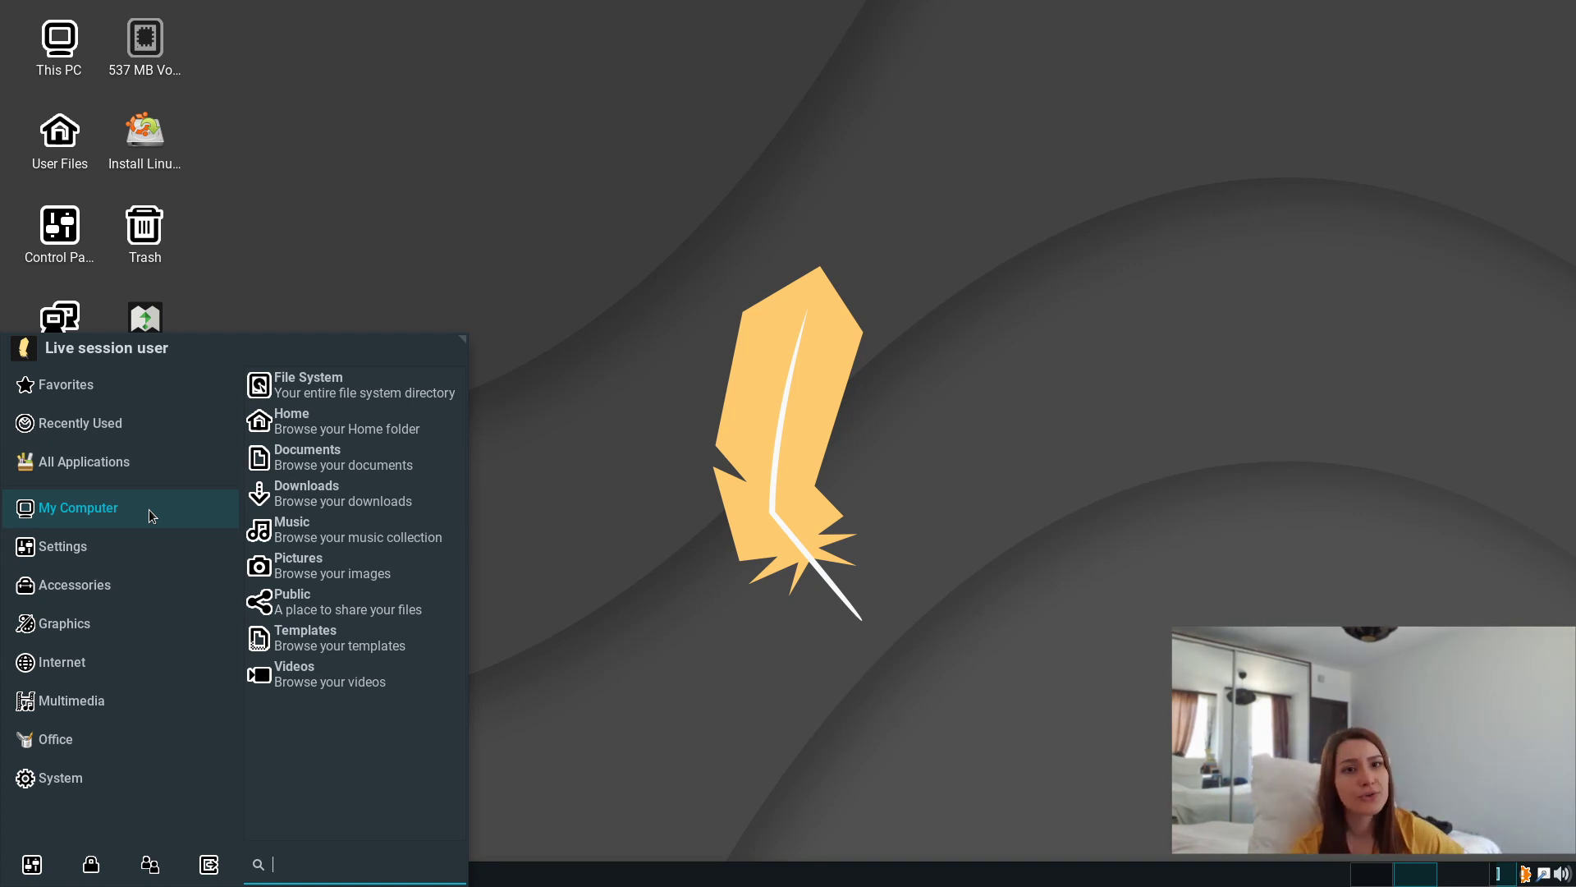
left_click(160, 542)
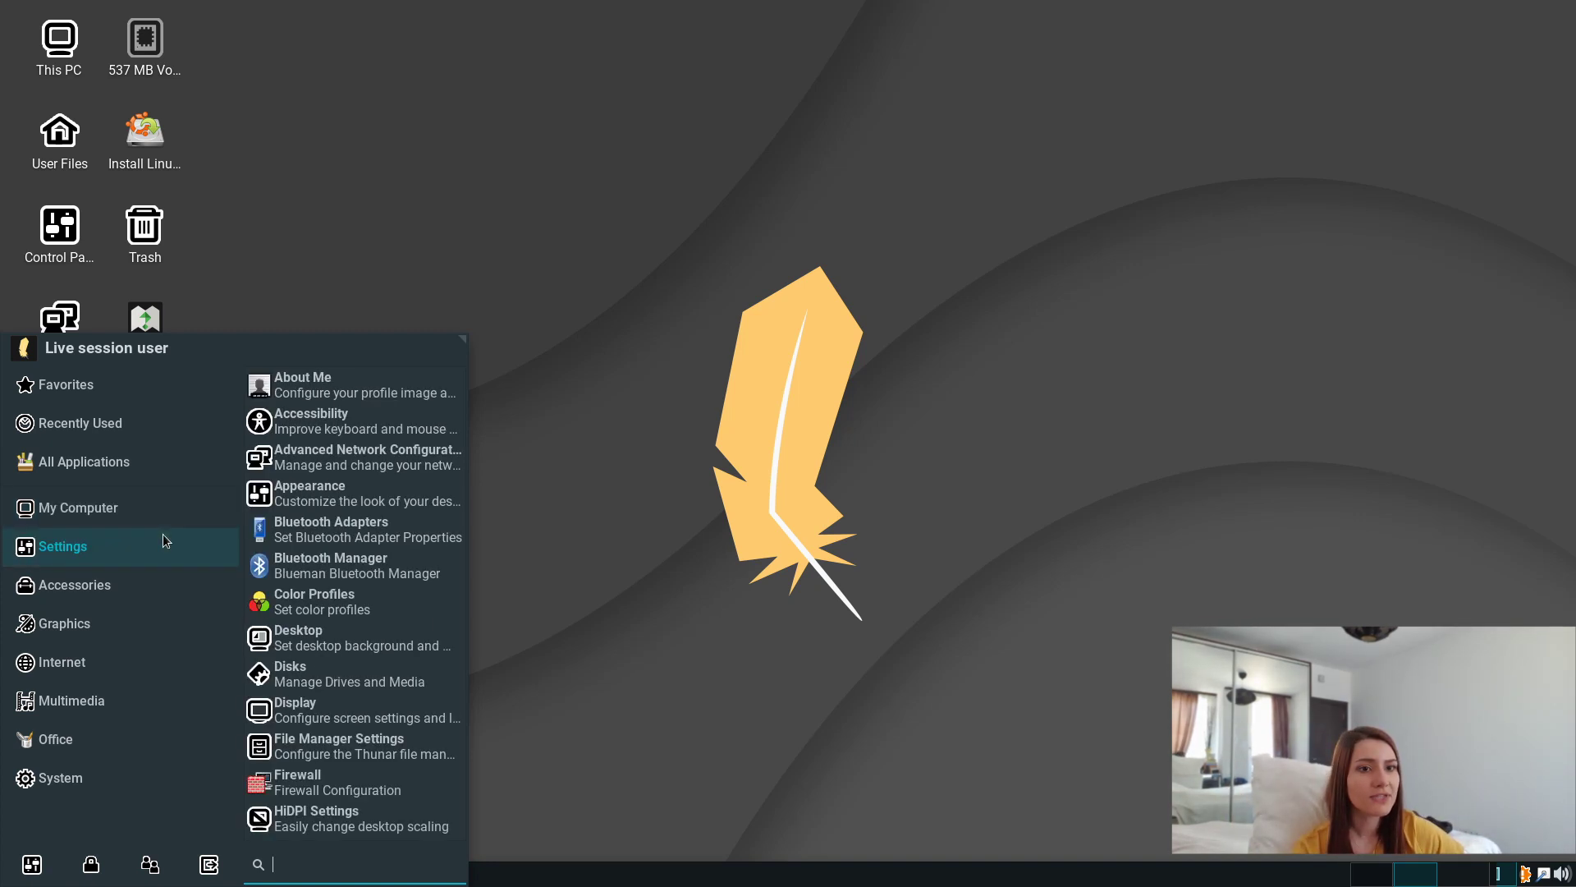
Browse the Accessories, Graphics, Internet, Multimedia, Office and System categories among the system's applications.
left_click(160, 583)
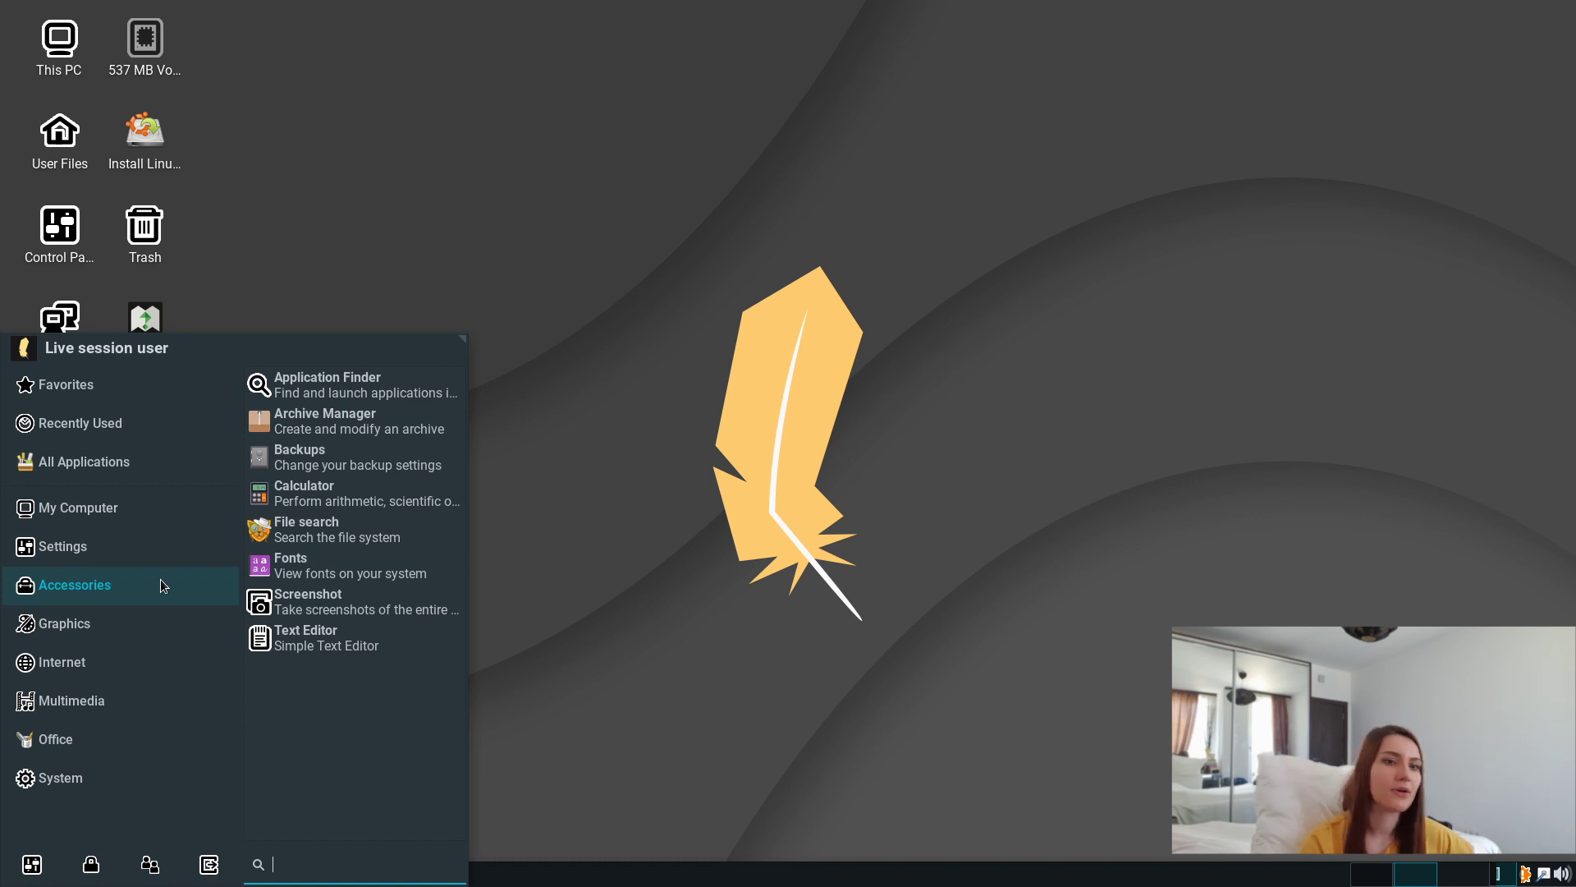
left_click(141, 639)
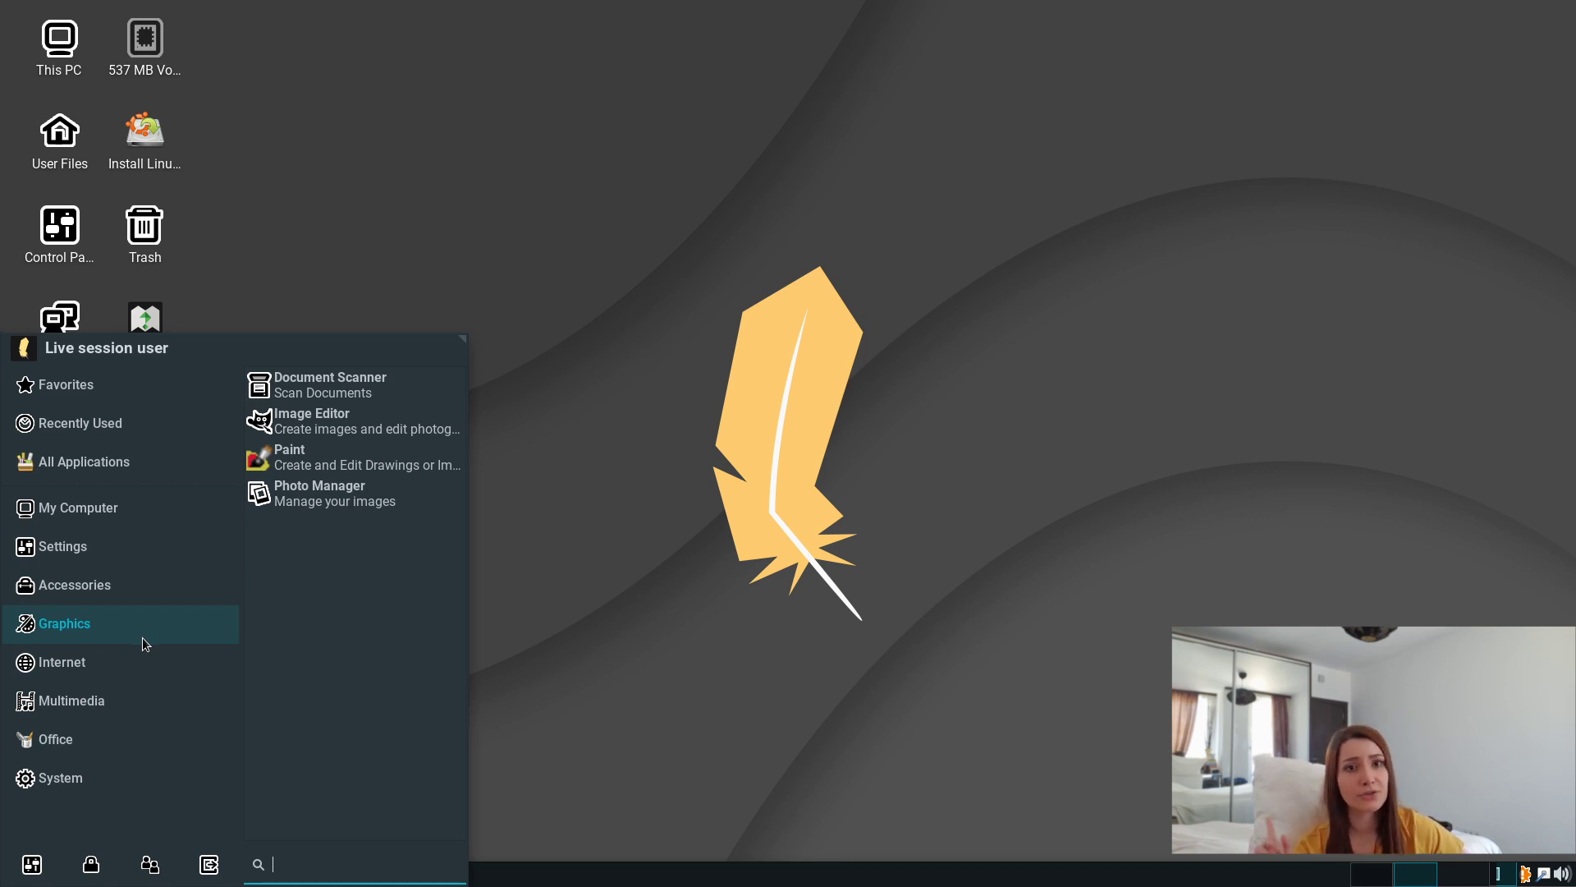
left_click(74, 700)
left_click(73, 659)
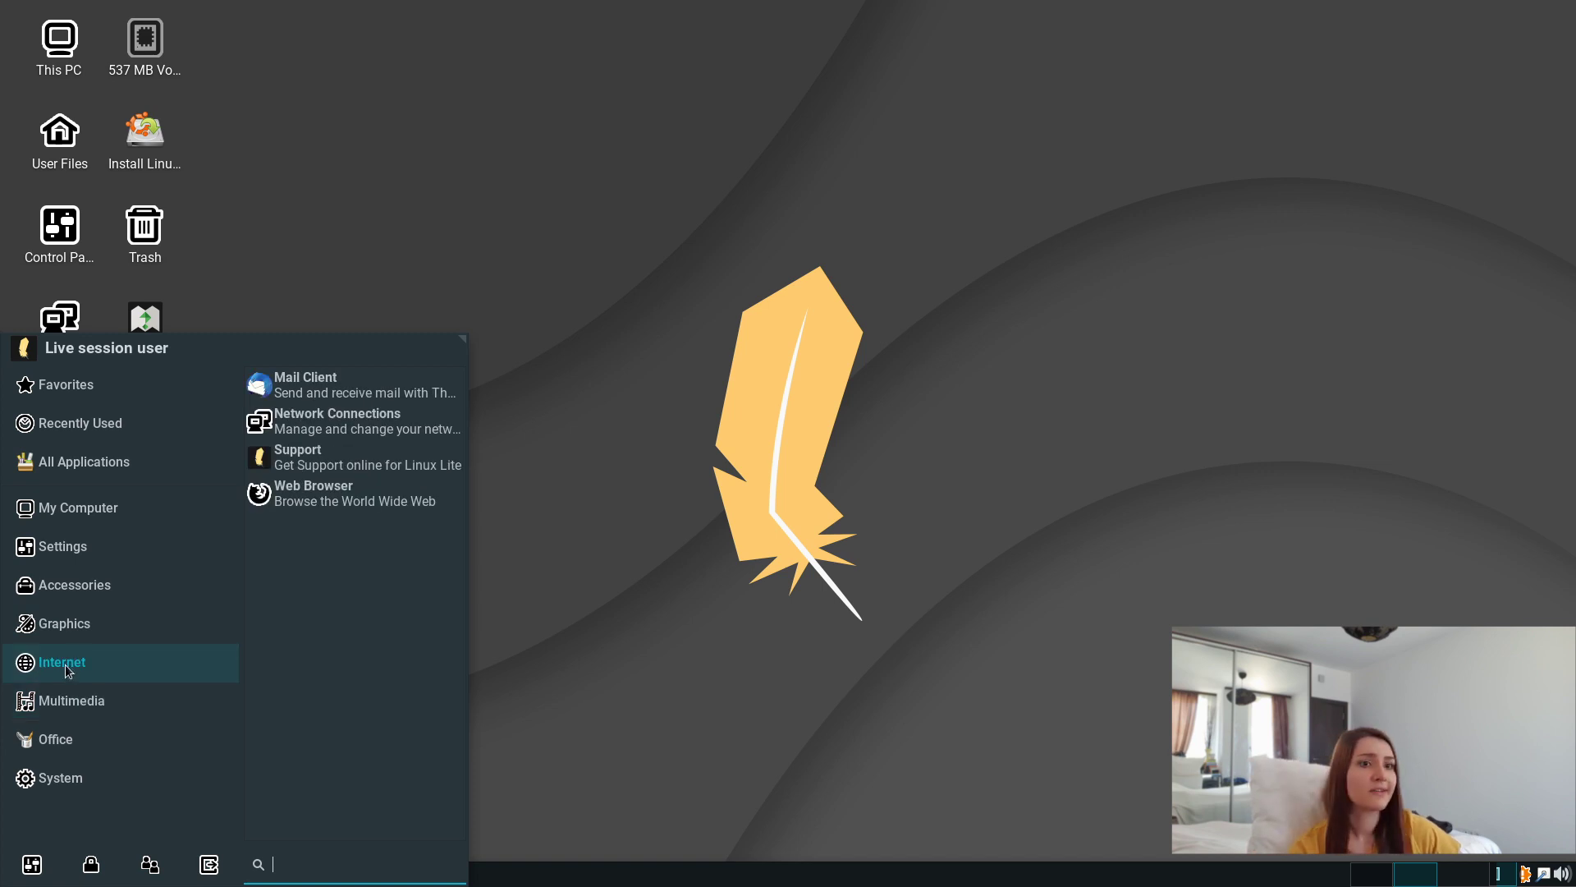
left_click(63, 708)
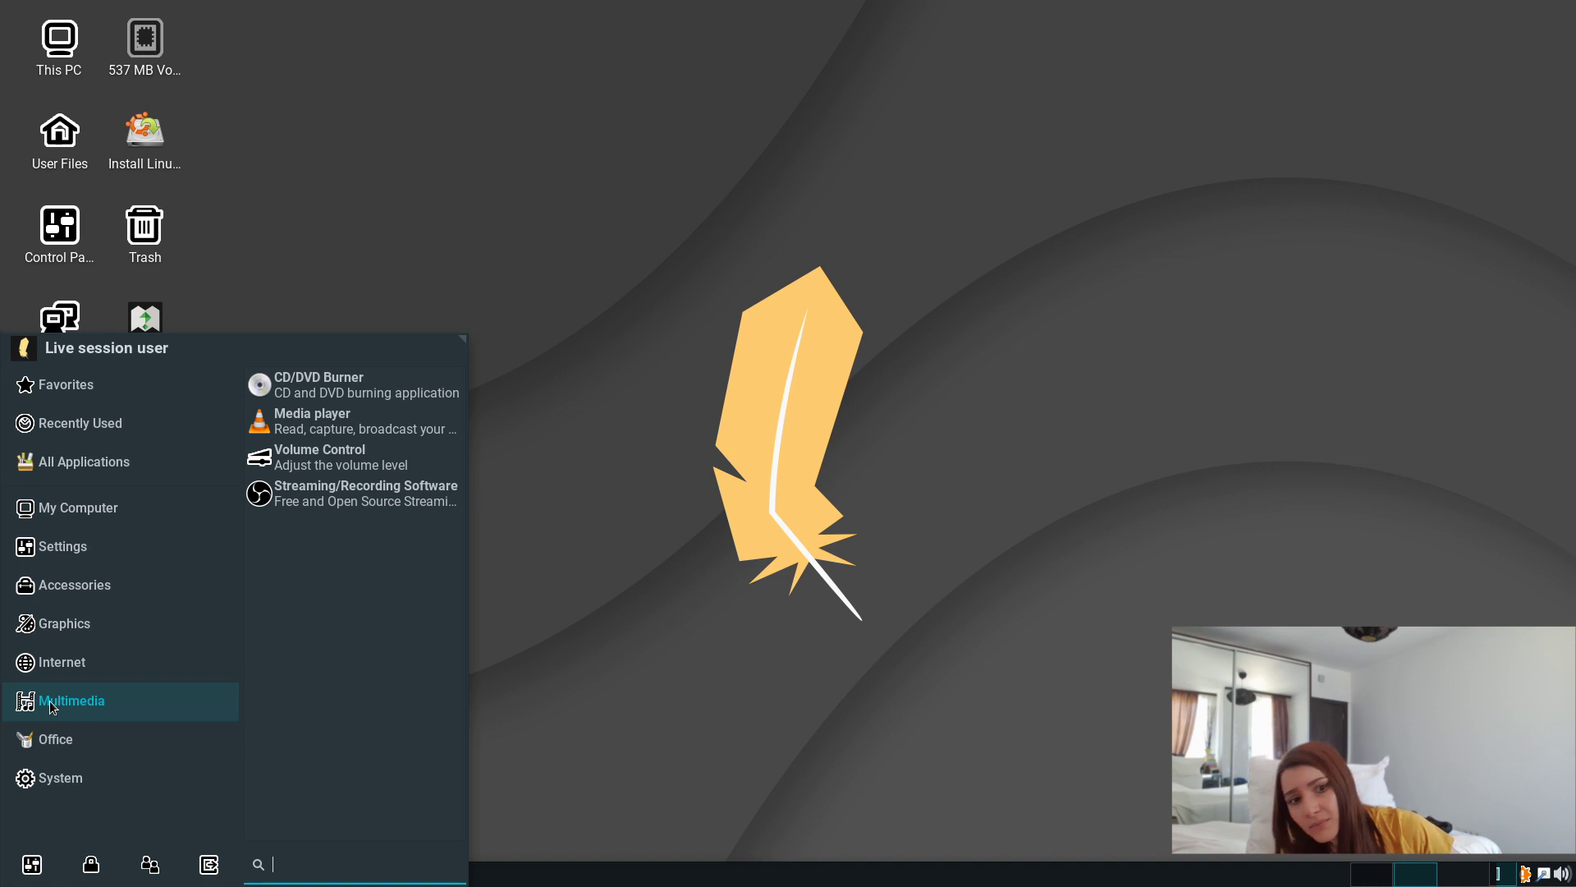
left_click(47, 743)
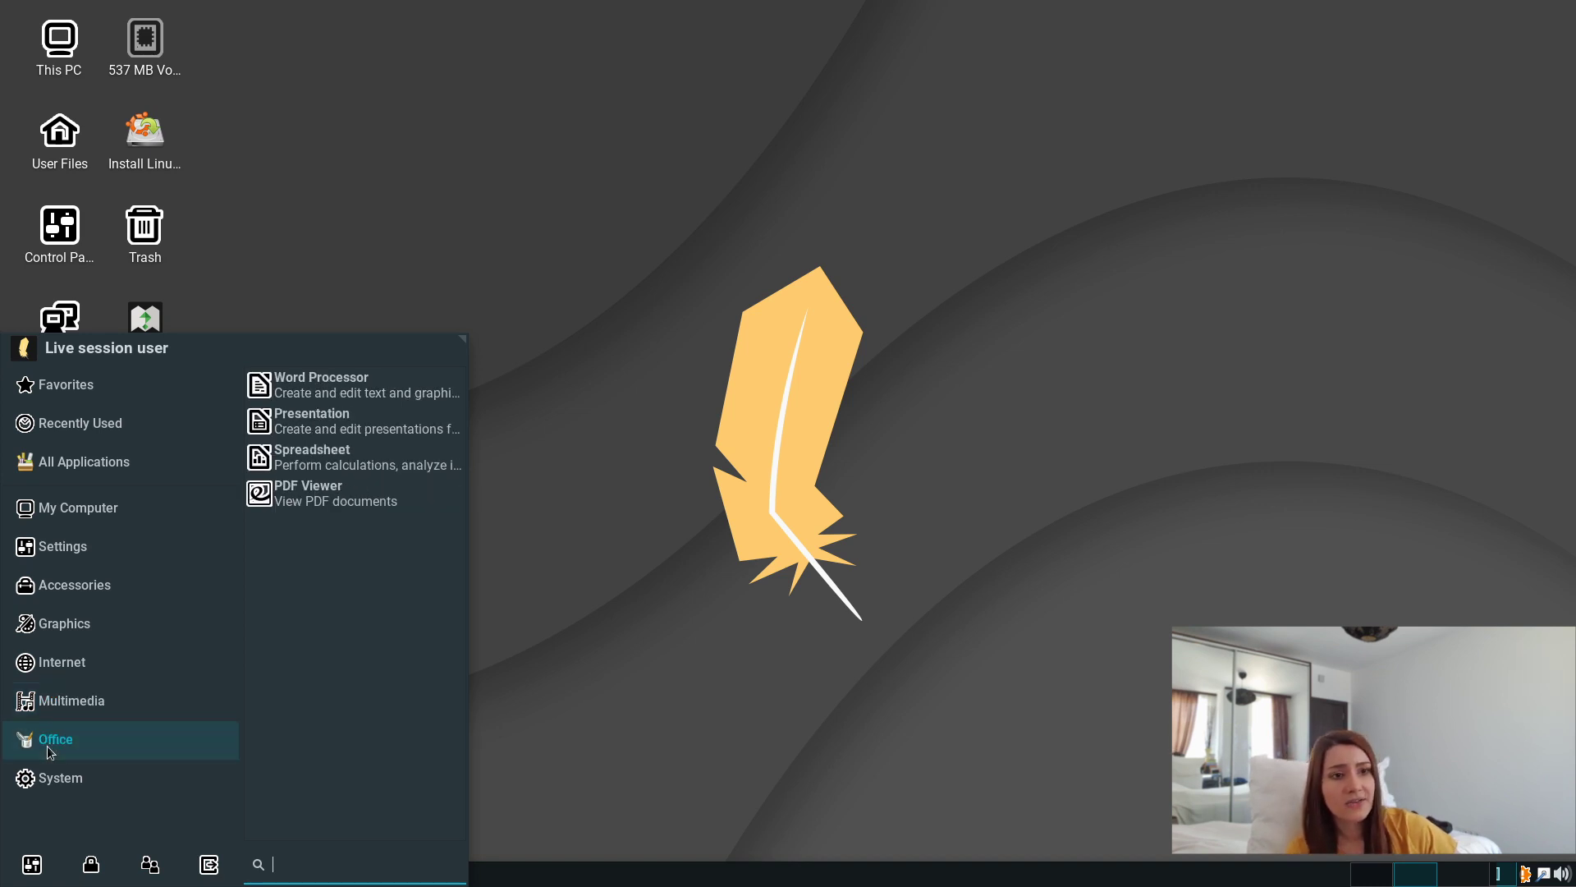
left_click(46, 784)
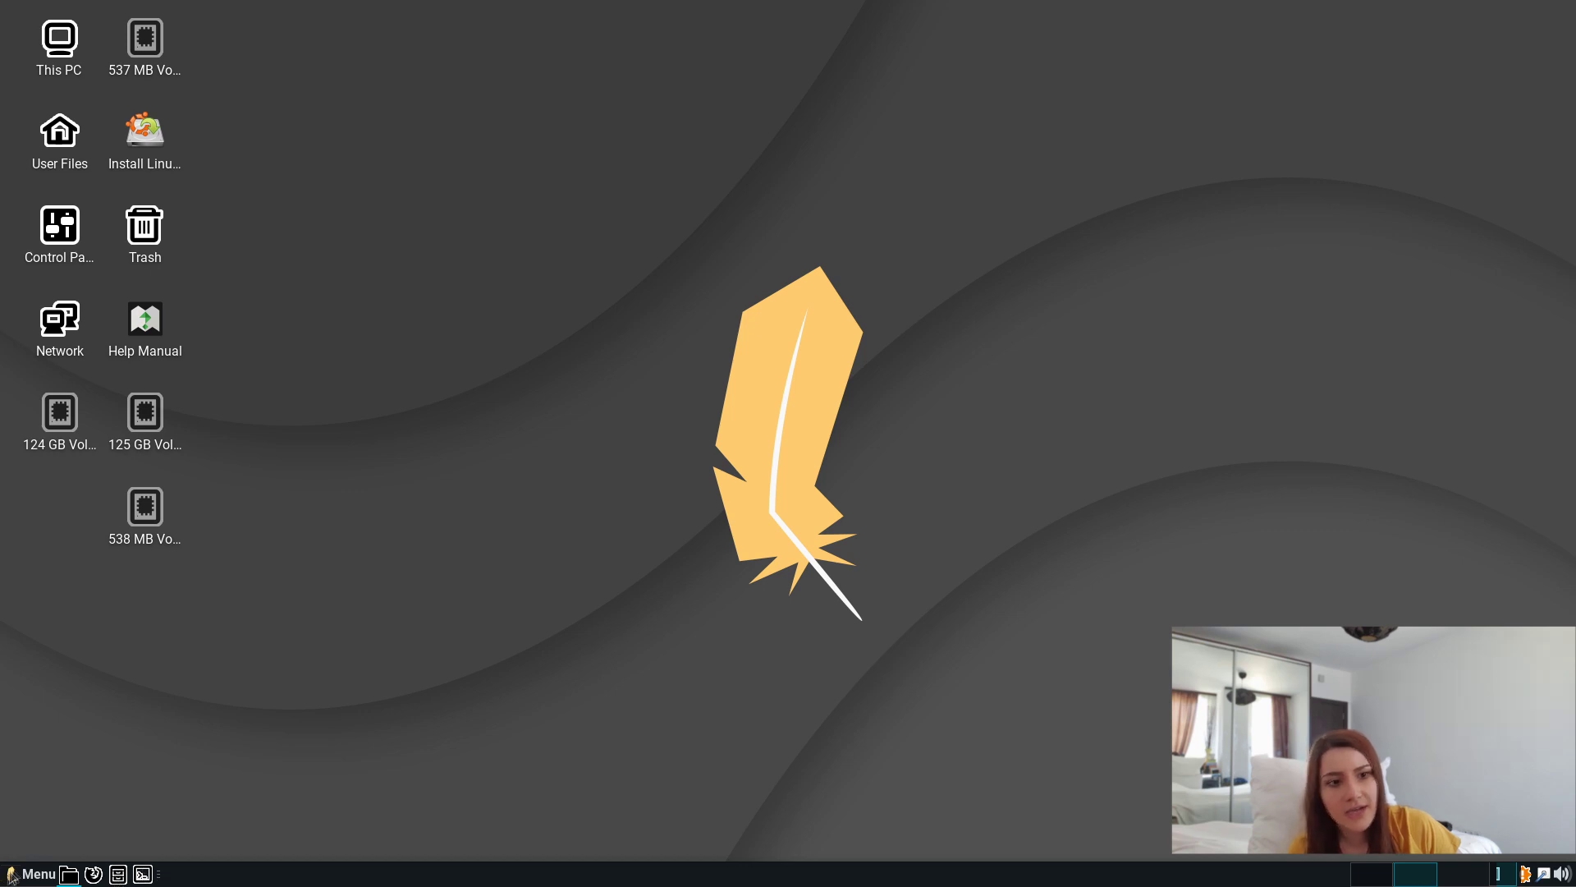
right_click(23, 856)
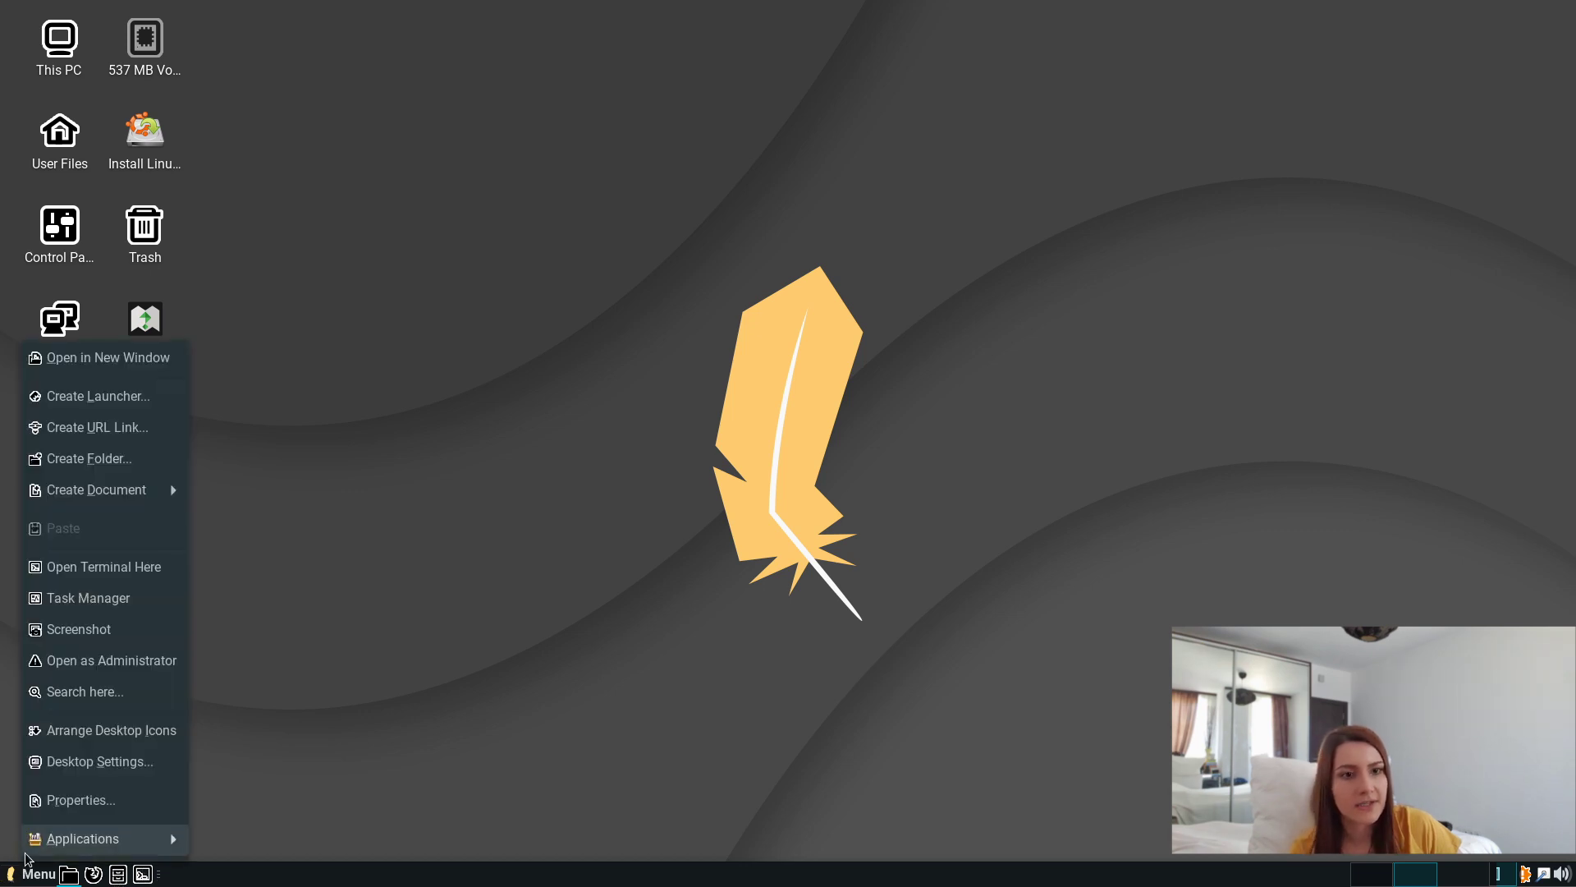
left_click(321, 768)
key("super")
left_click(724, 524)
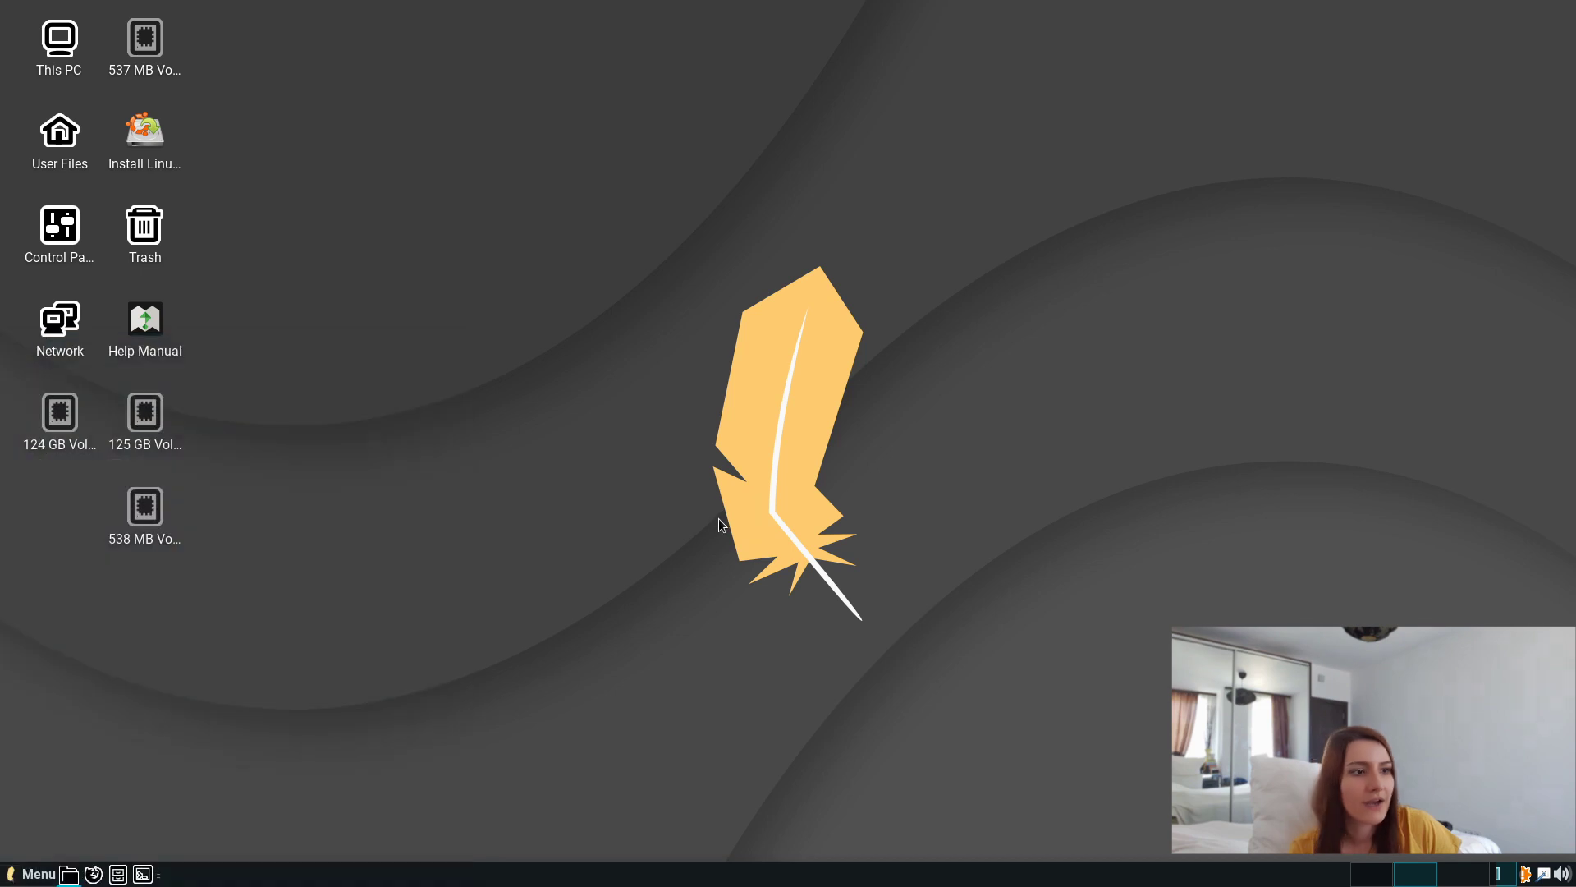
View the applications list offered by the desktop's options and open a terminal in the Desktop folder.
right_click(724, 517)
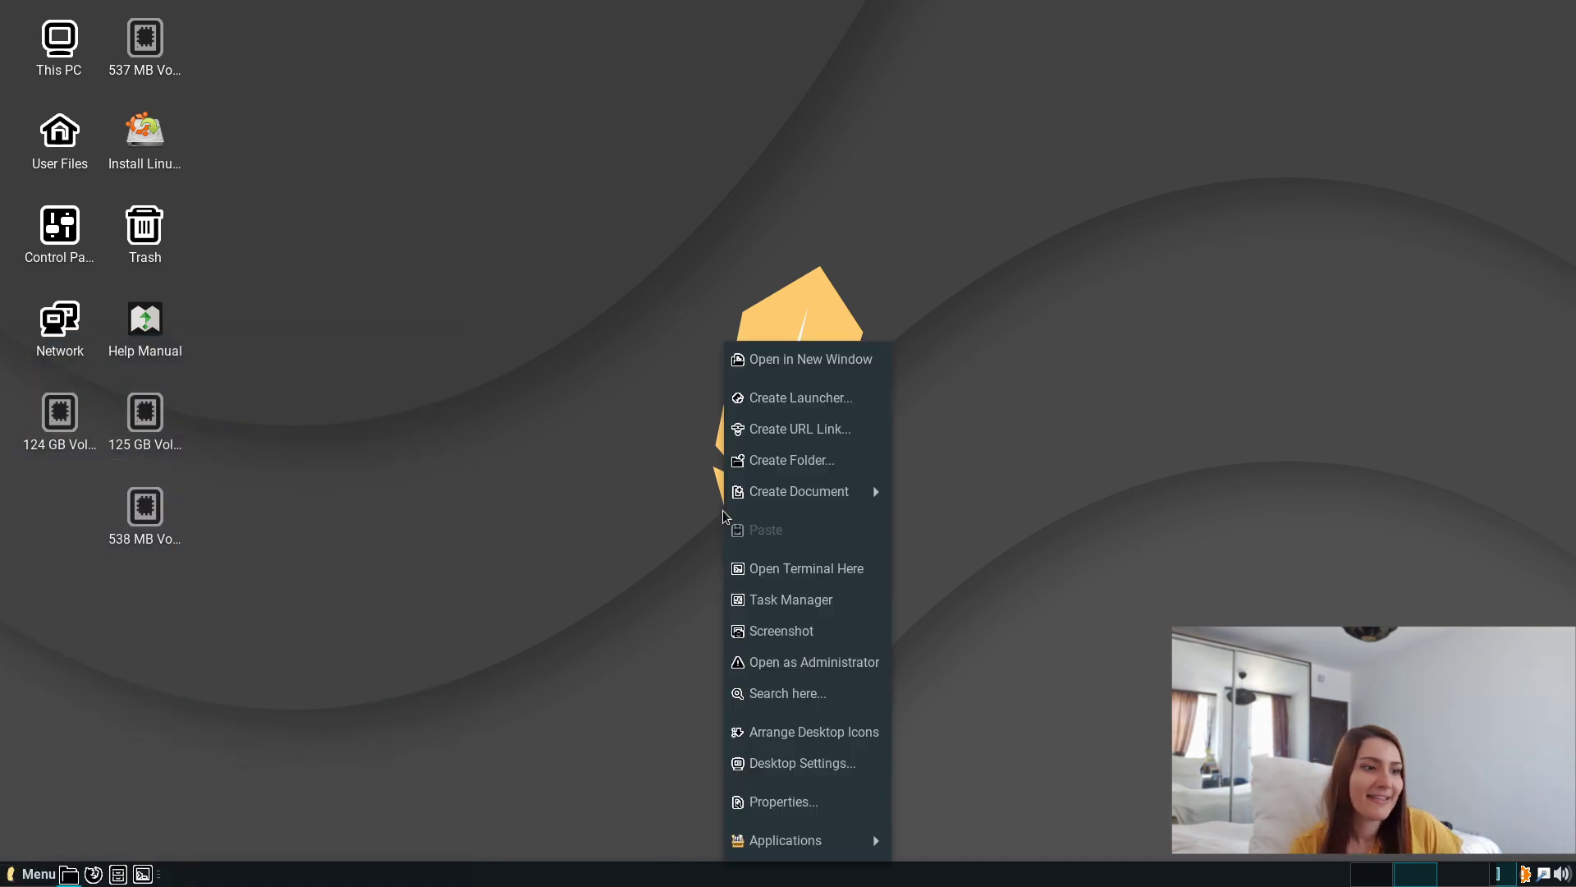
mouse_move(813, 854)
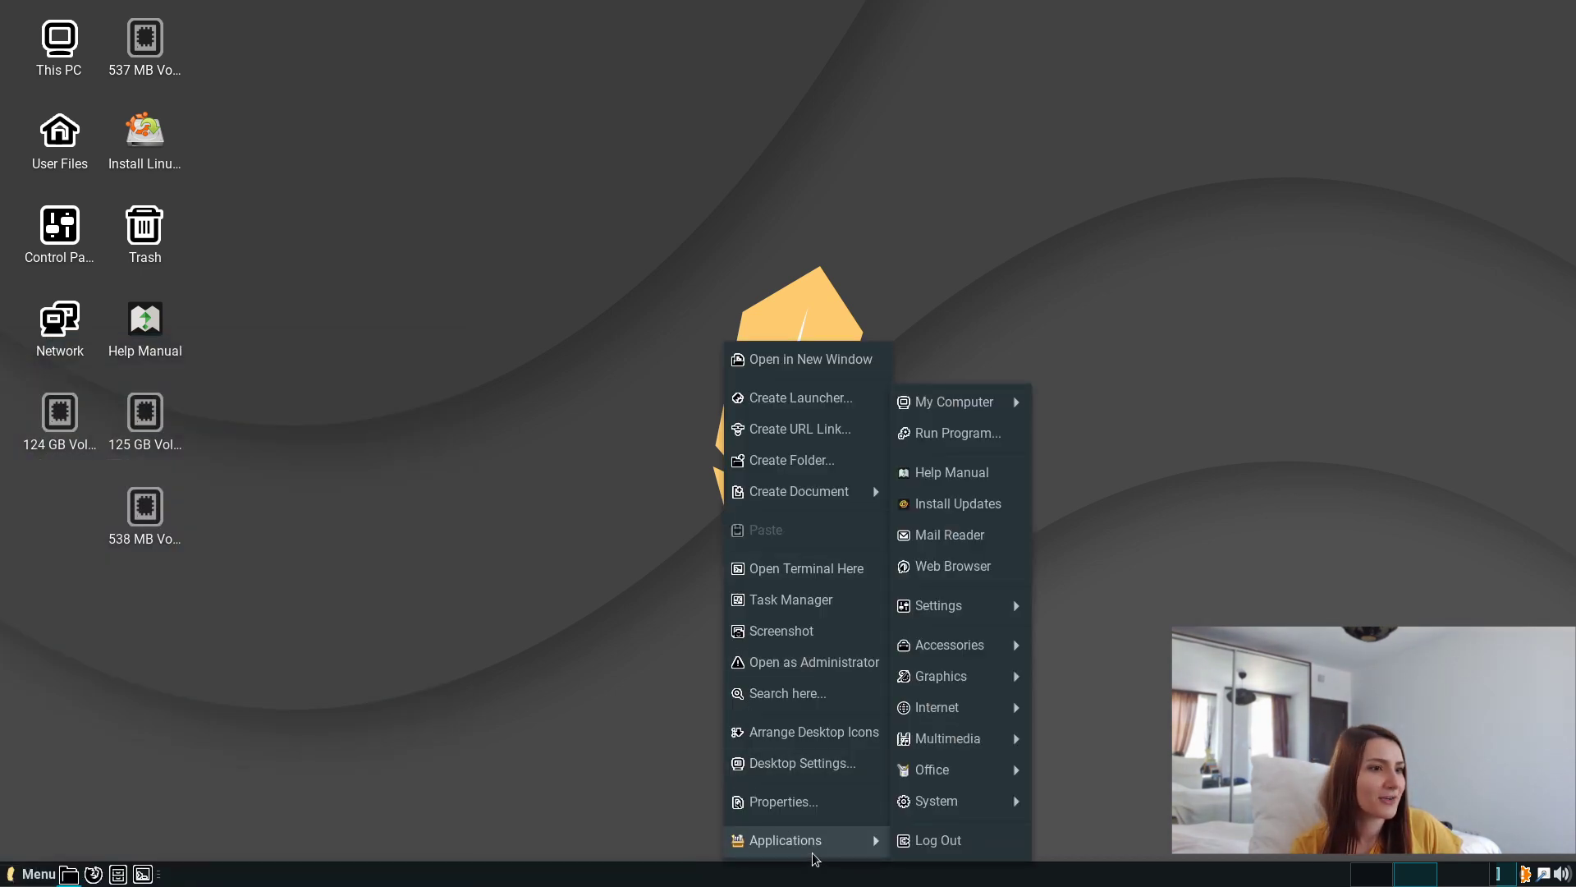
left_click(839, 577)
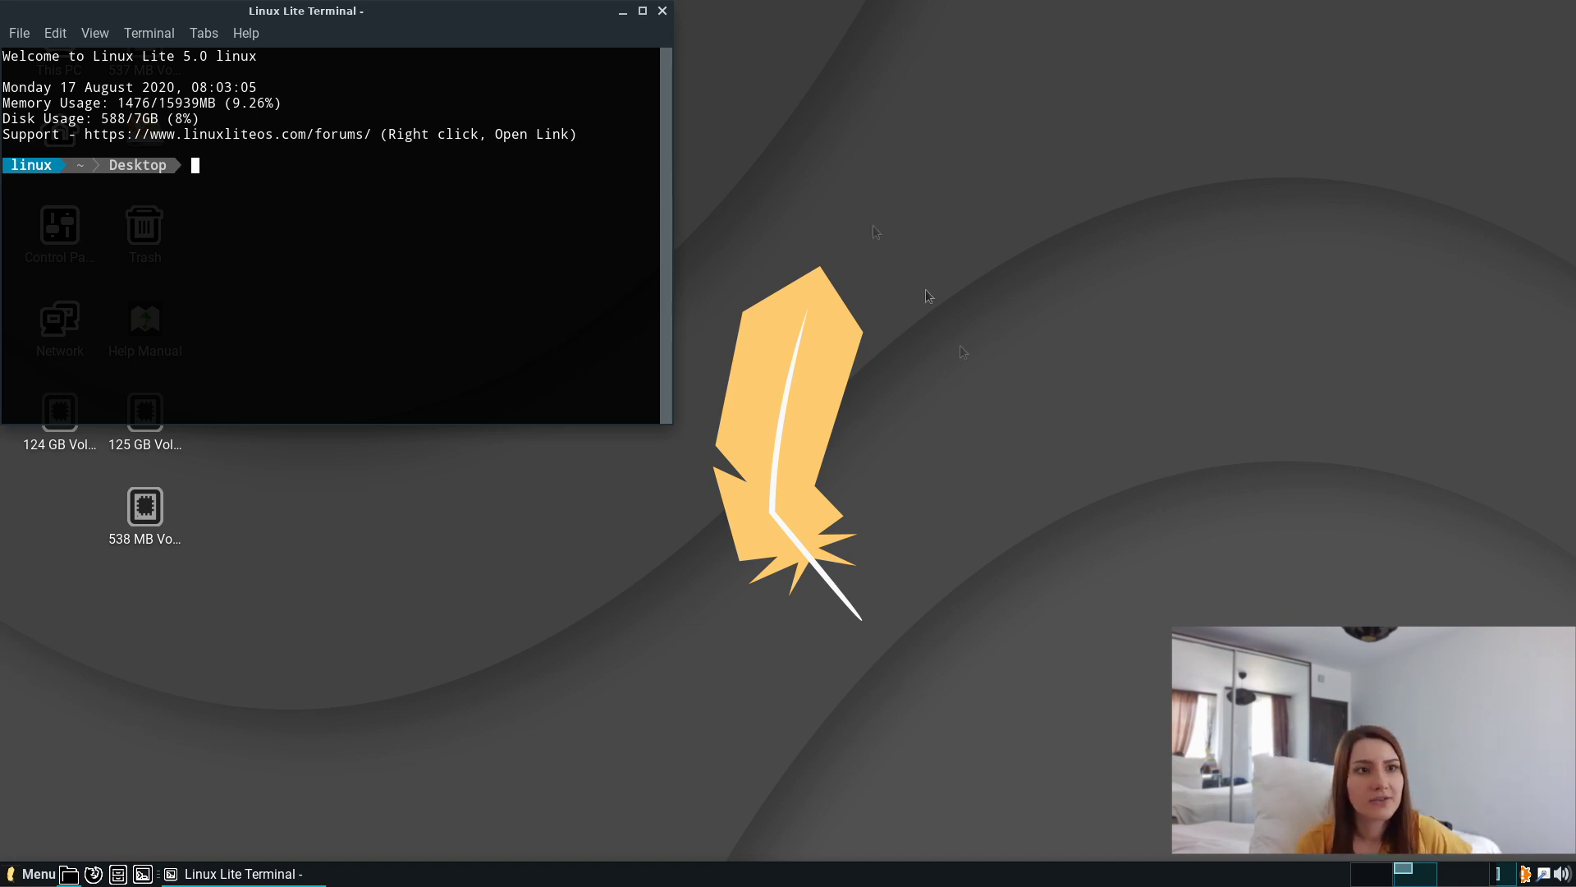
Examine the terminal's welcome text, including the date, memory usage, disk usage and support forum link.
left_click_drag(68, 88, 363, 82)
left_click(313, 103)
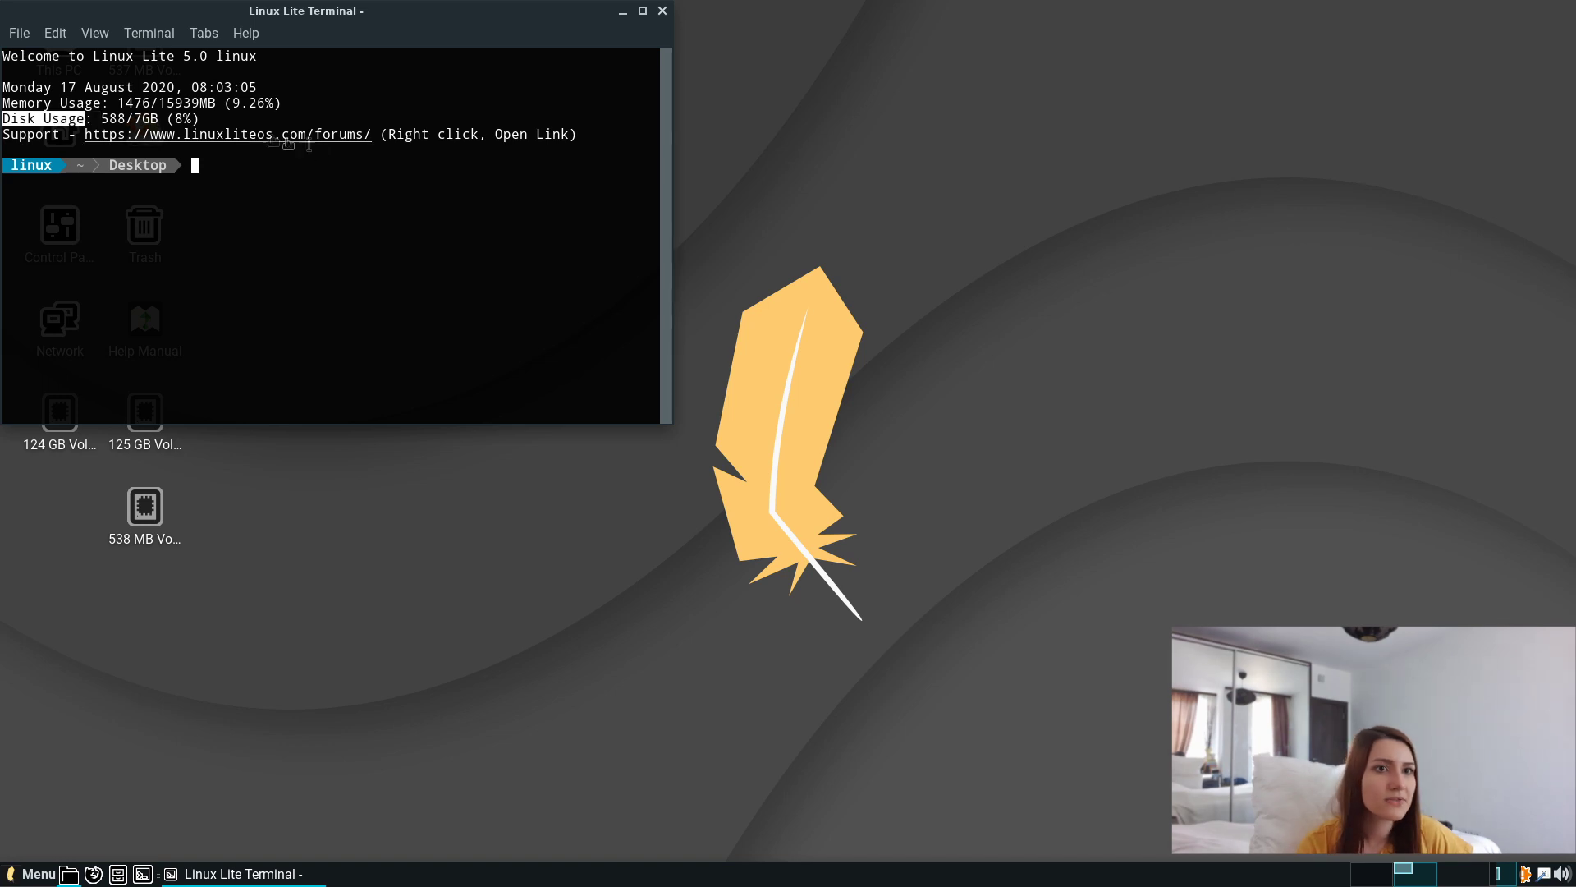
left_click_drag(595, 135, 183, 133)
left_click(505, 238)
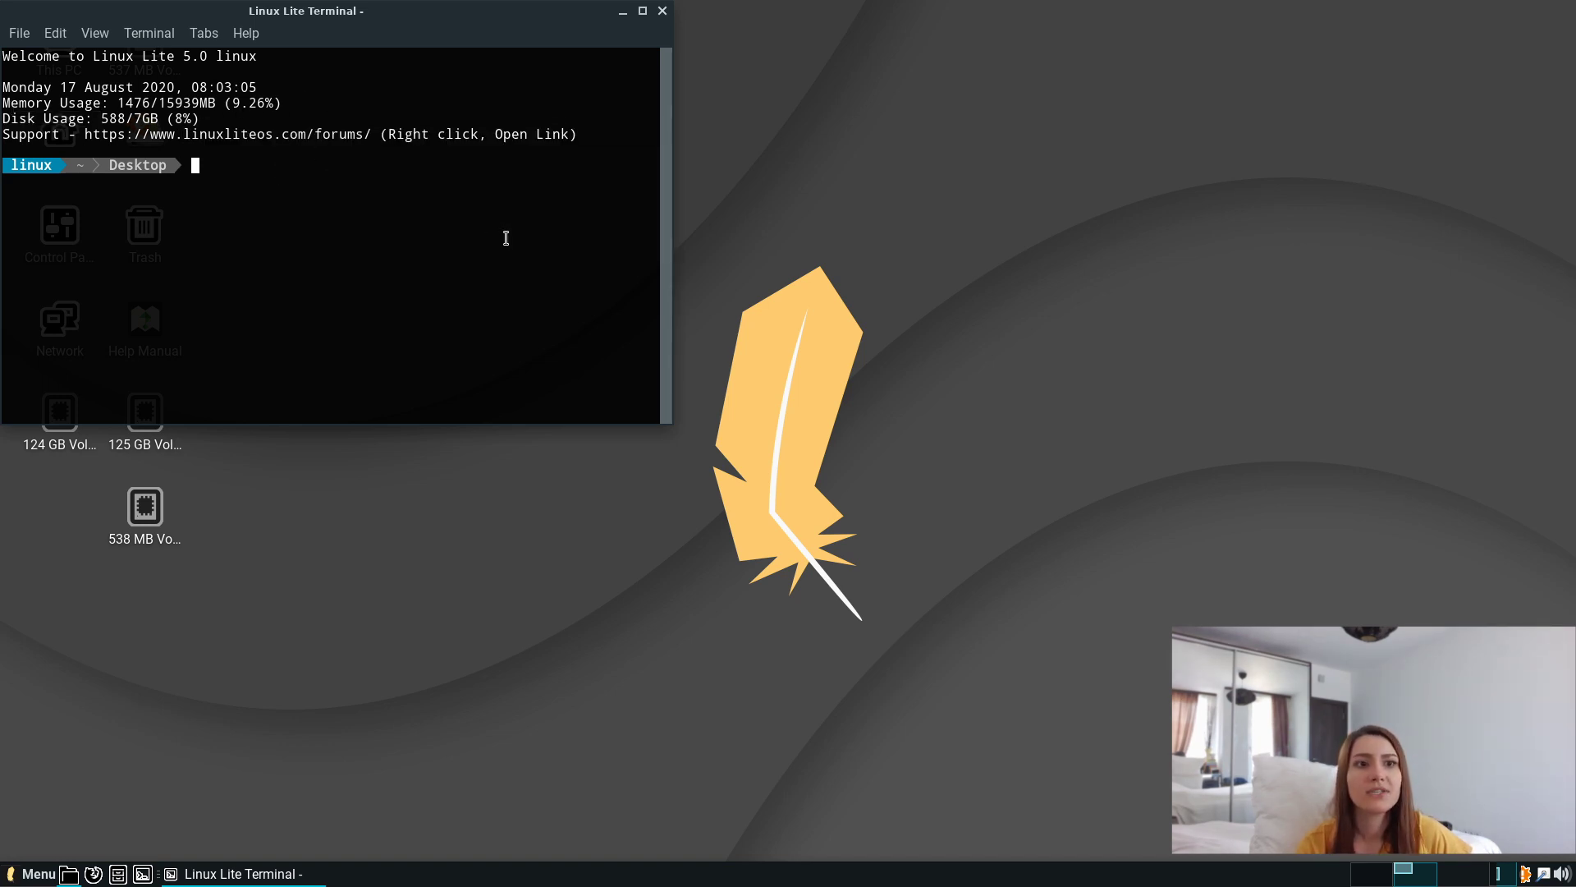